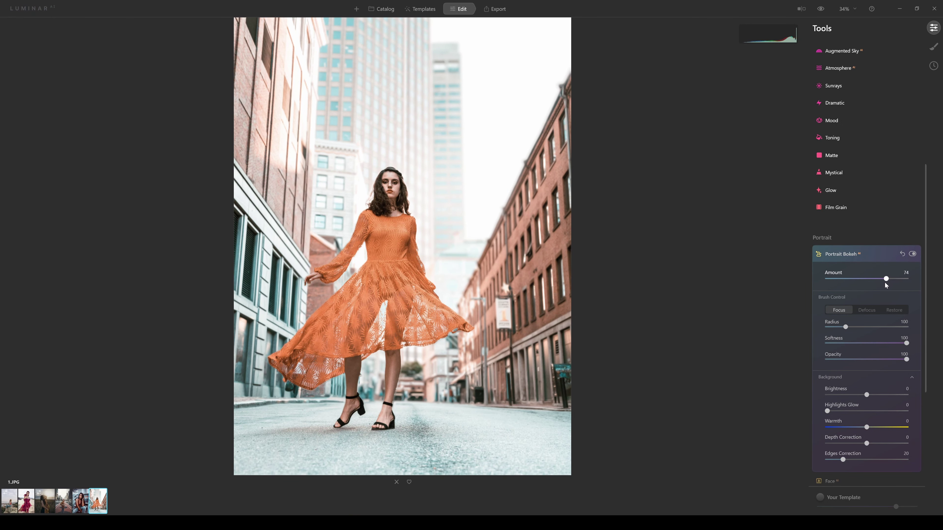
Raise the Portrait Bokeh amount on the orange-dress street photo to about 93
scroll(859, 285, "up", 10)
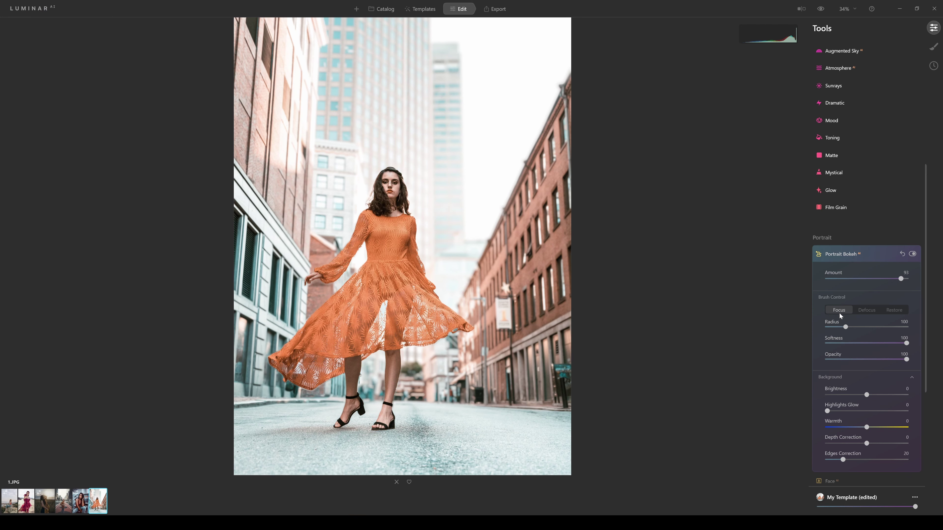
mouse_move(901, 279)
left_mouse_down()
mouse_move(911, 280)
mouse_move(865, 294)
mouse_move(865, 279)
mouse_move(899, 280)
left_mouse_up()
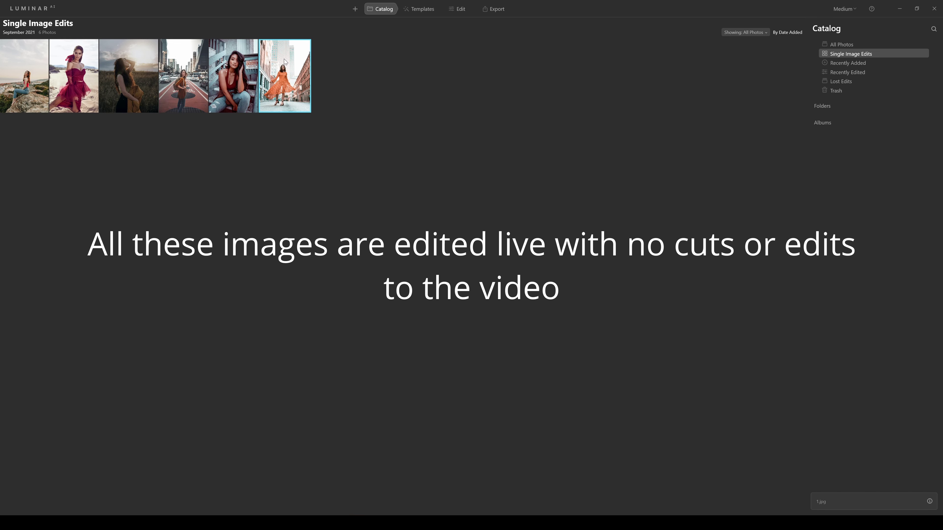
Open the photo 7.JPG of the woman sitting on rocks for editing and expand its Portrait Bokeh tool
double_click(32, 76)
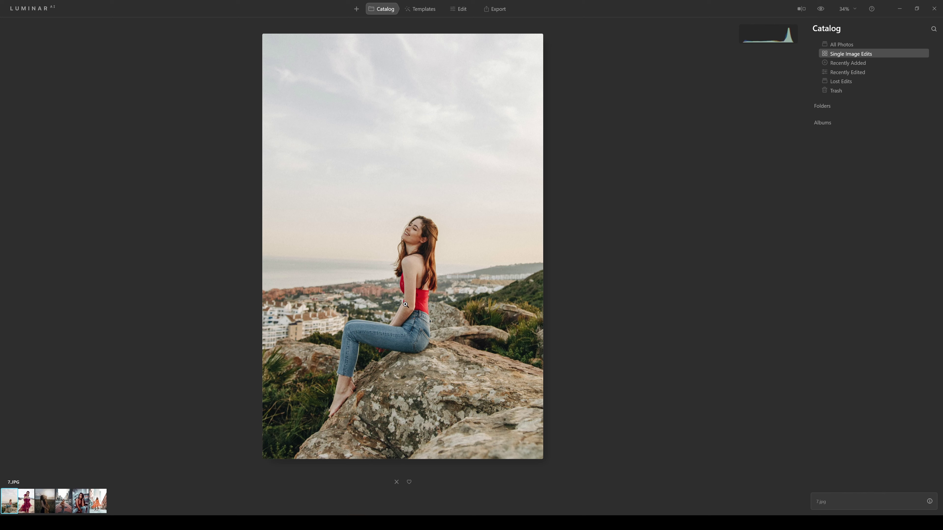
left_click(460, 11)
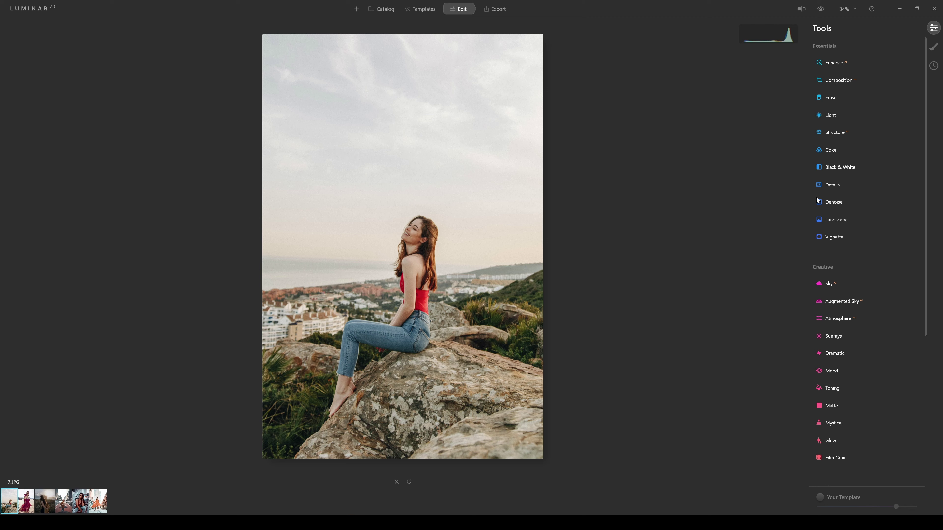
scroll(846, 194, "down", 3)
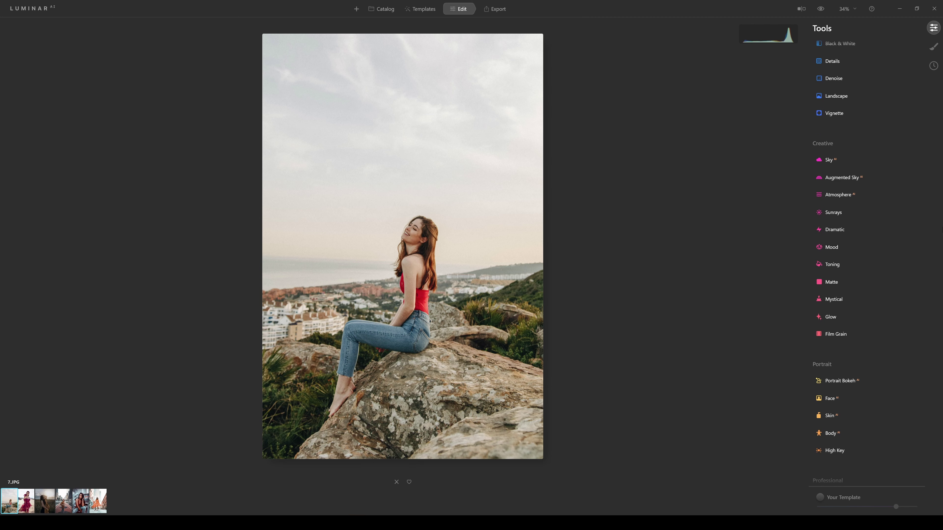
left_click(846, 382)
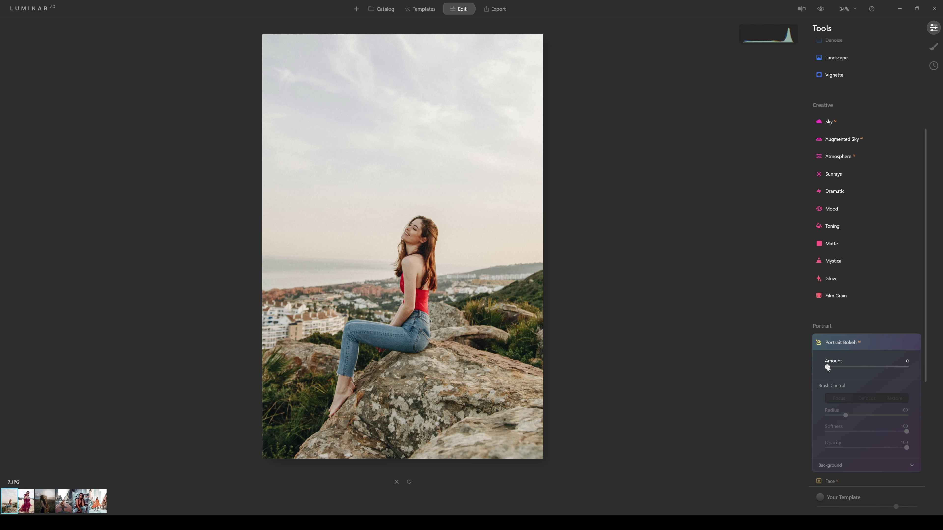
Try several Portrait Bokeh blur strengths up to 100 and settle the amount at 73
left_click_drag(827, 368, 907, 367)
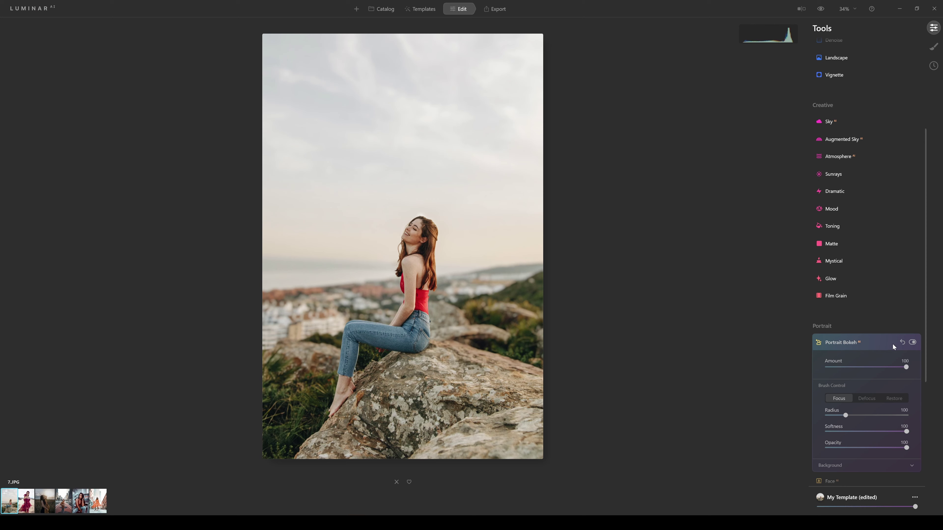
mouse_move(905, 367)
left_mouse_down()
mouse_move(887, 367)
mouse_move(899, 367)
left_mouse_up()
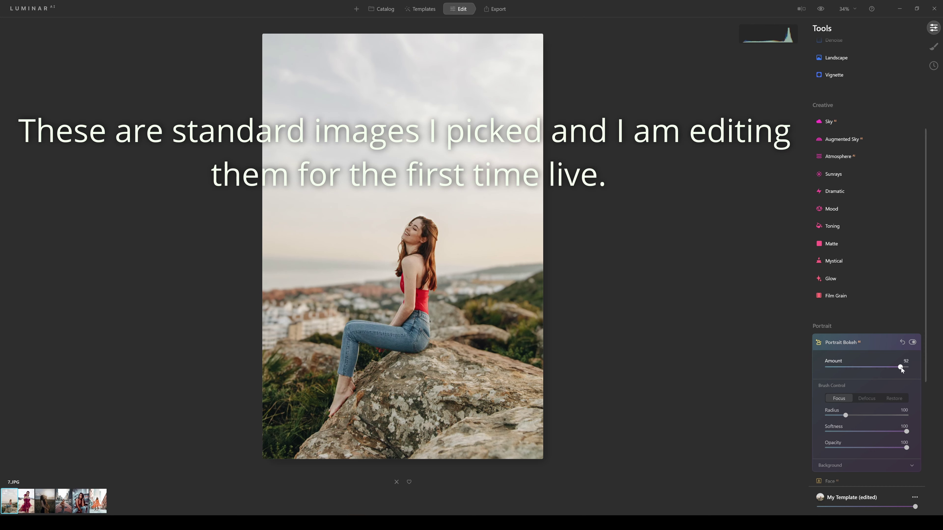
left_click_drag(891, 368, 873, 367)
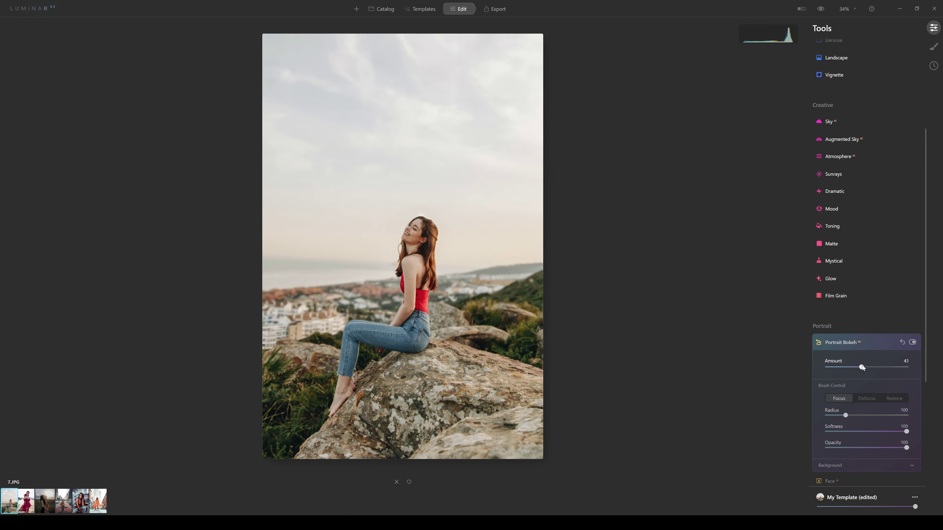
left_click_drag(854, 367, 849, 366)
left_click_drag(848, 366, 885, 368)
Adjust the bokeh background to brightness -13, highlights glow 2 and warmth -38
scroll(863, 386, "down", 3)
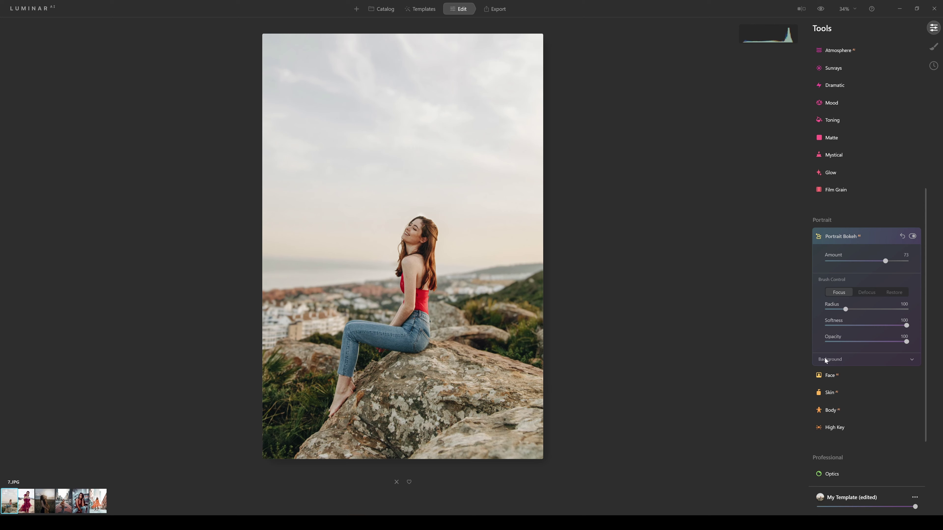
left_click(849, 360)
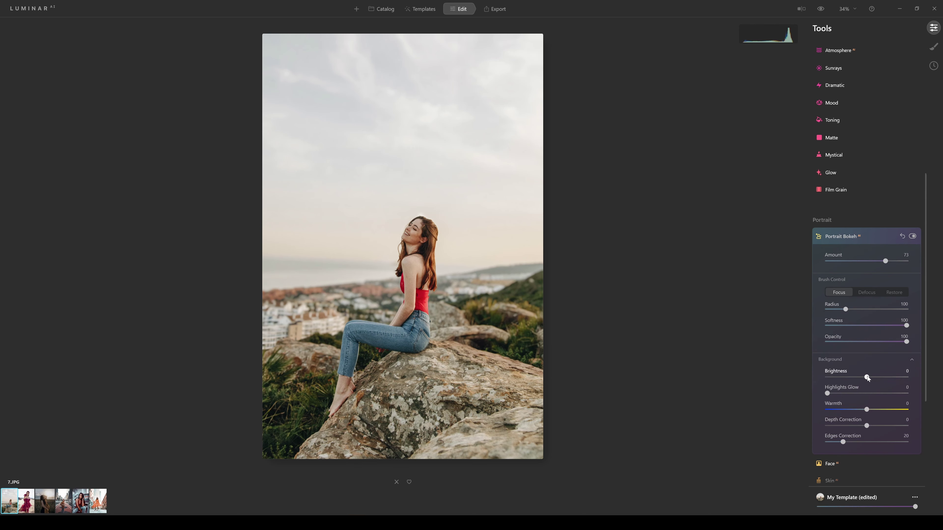
mouse_move(867, 378)
left_mouse_down()
mouse_move(837, 374)
mouse_move(861, 373)
left_mouse_up()
mouse_move(827, 393)
left_mouse_down()
mouse_move(893, 394)
mouse_move(828, 393)
left_mouse_up()
mouse_move(867, 411)
left_mouse_down()
mouse_move(885, 411)
mouse_move(843, 406)
mouse_move(852, 404)
left_mouse_up()
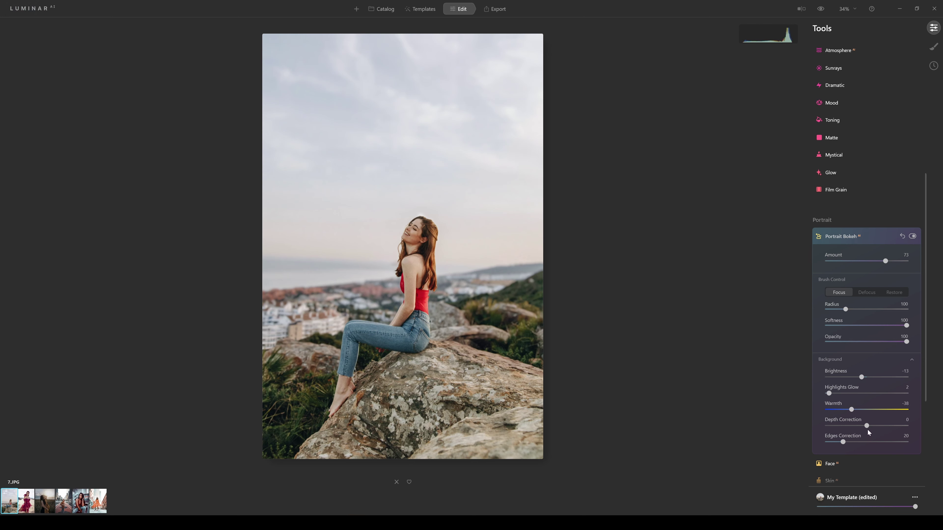
Try different background depth corrections, including 25 and -100, and bring the value to about -32
left_click_drag(867, 426, 863, 426)
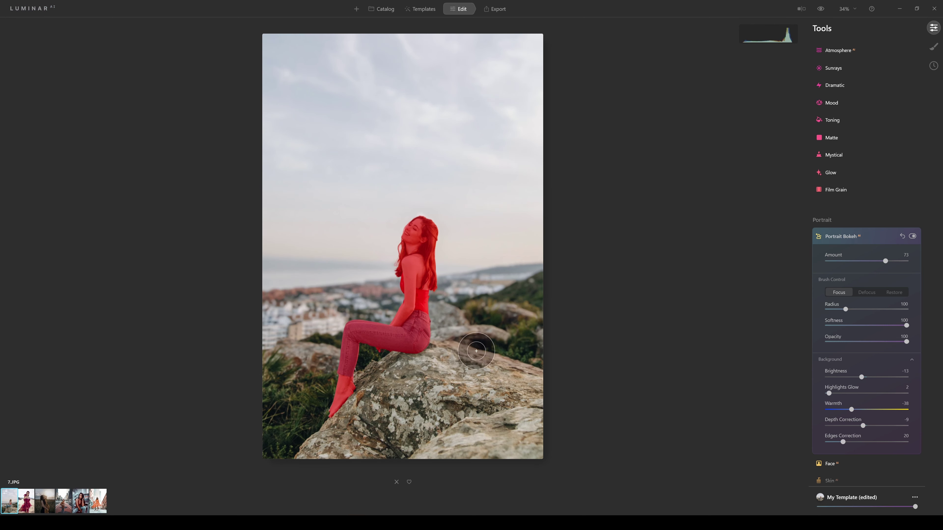
left_click_drag(863, 426, 876, 427)
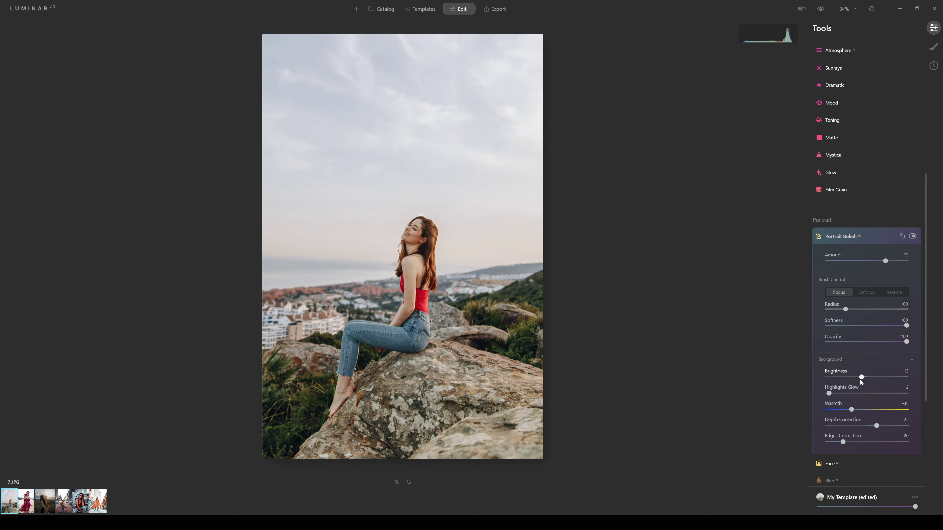
left_click_drag(878, 425, 864, 425)
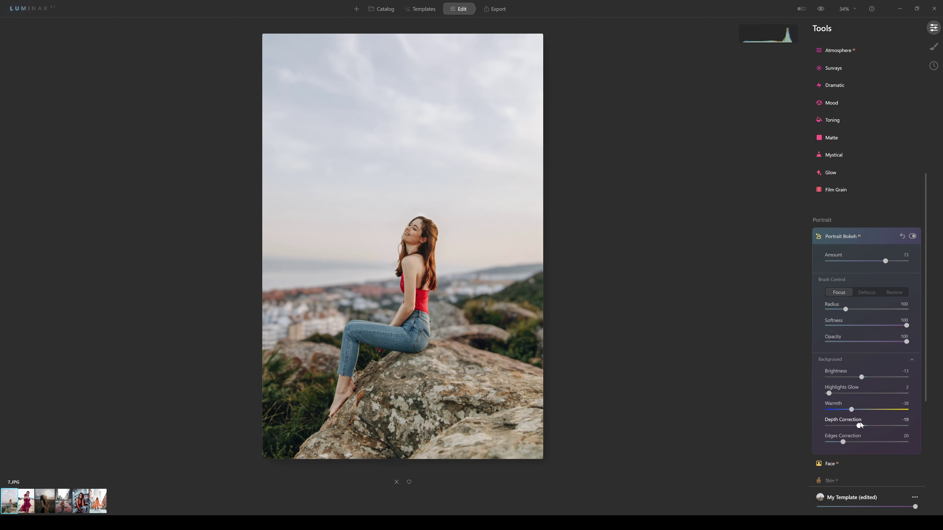
left_click_drag(858, 422, 826, 417)
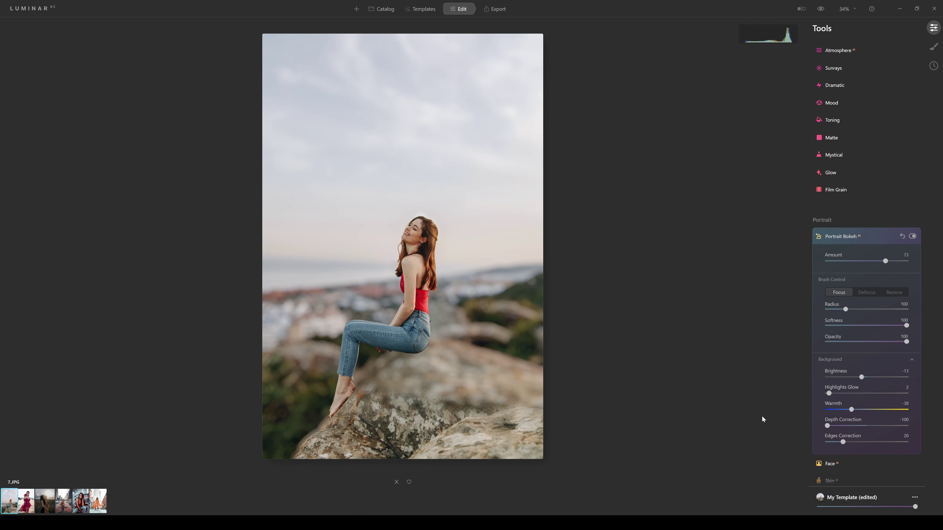
left_click_drag(831, 426, 853, 426)
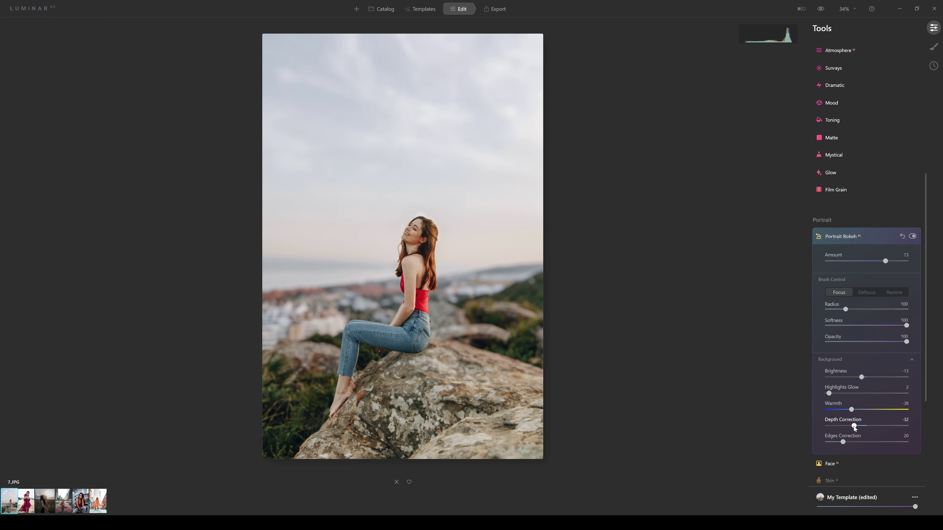
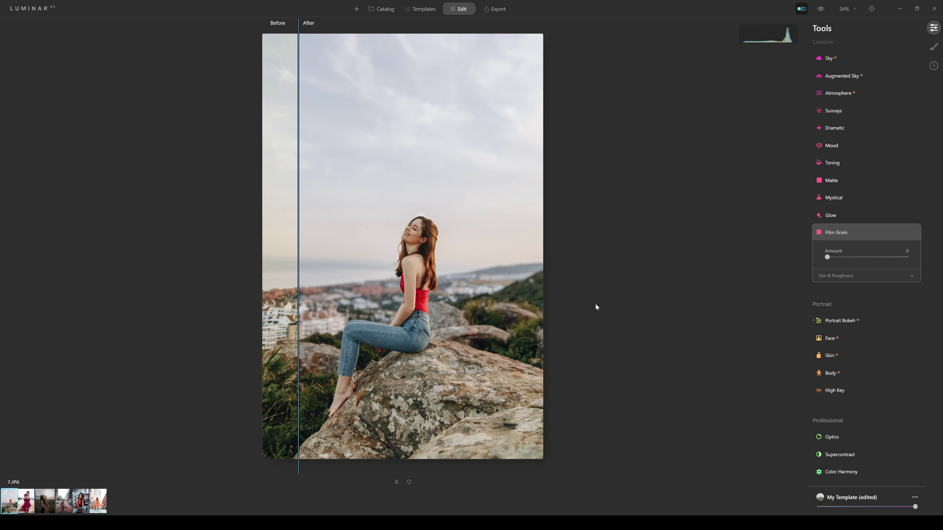
Return to the Portrait Bokeh settings and raise the amount to 100
left_click(836, 320)
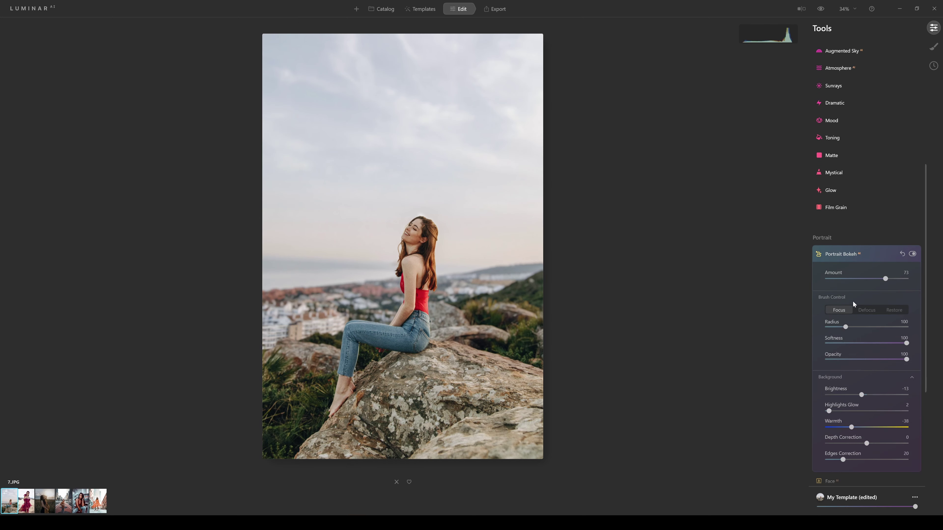
left_click_drag(886, 279, 910, 279)
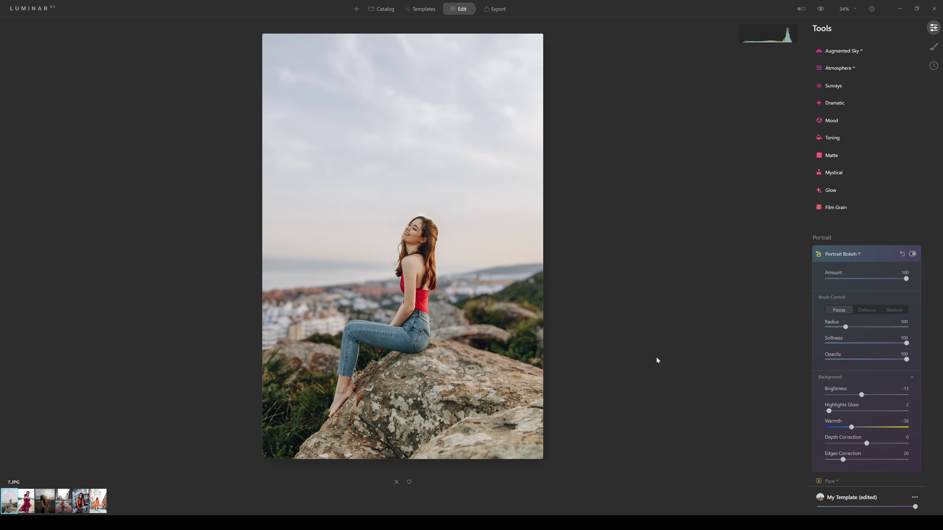
left_click(527, 297)
Compare the original and edited versions of 7.JPG by sweeping the before/after divider back and forth across the photo
left_click(831, 189)
left_click(801, 8)
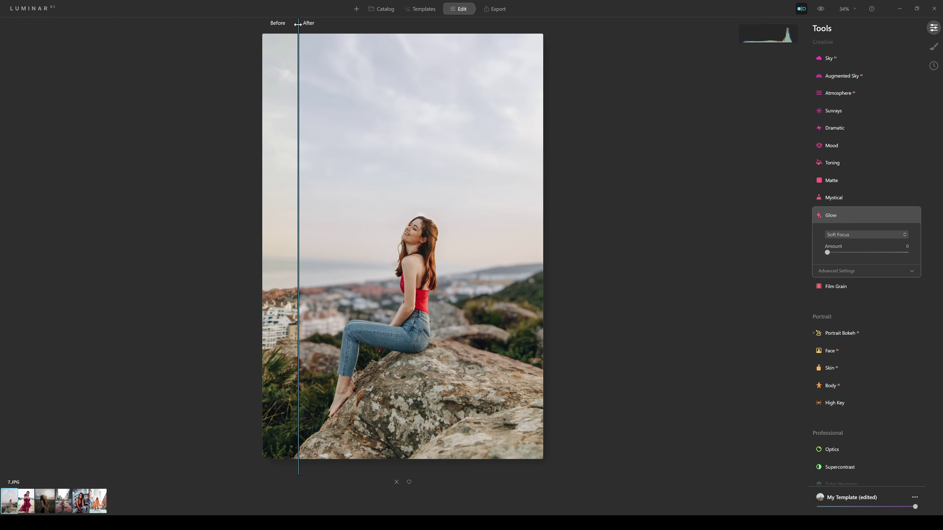
left_click_drag(297, 24, 741, 34)
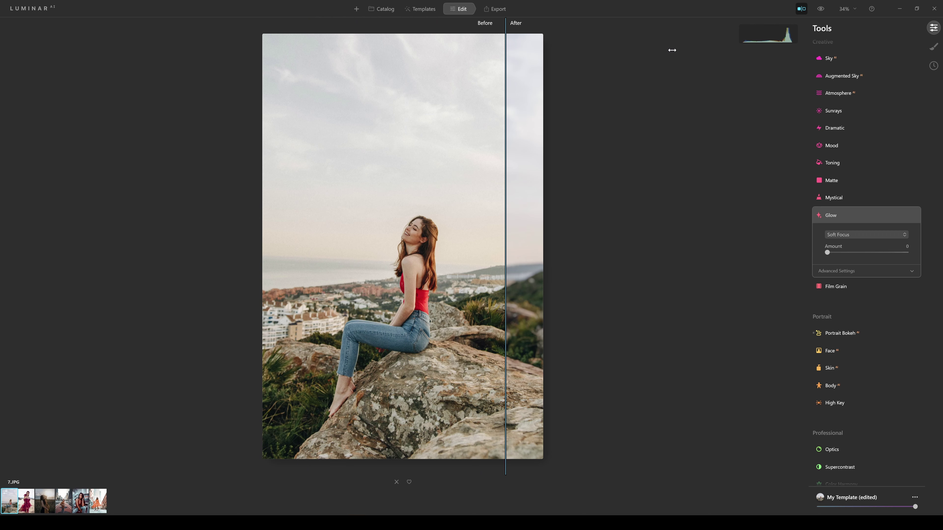
left_click_drag(671, 50, 189, 73)
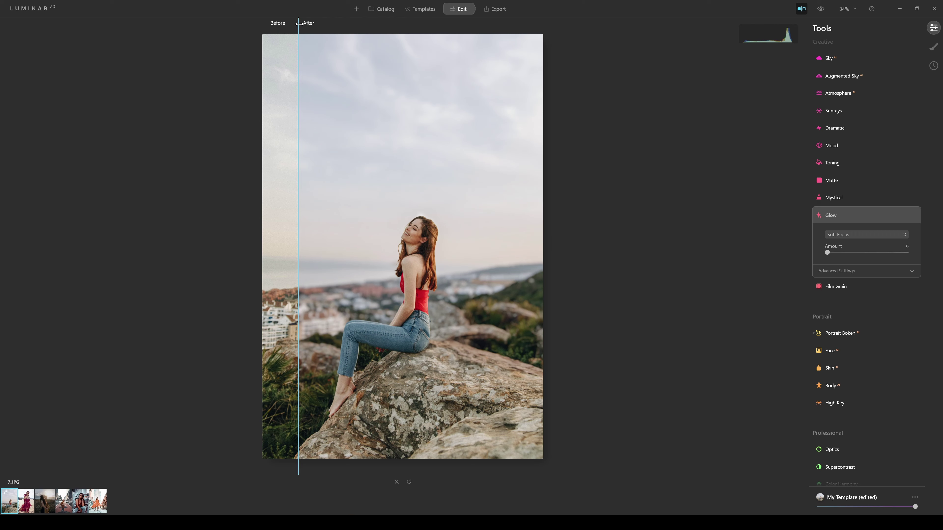
left_click_drag(299, 24, 751, 37)
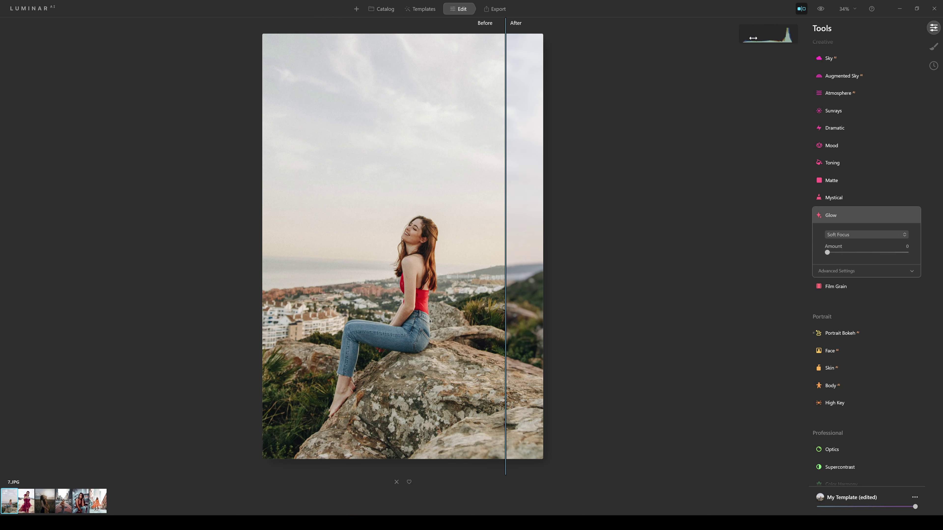
left_click_drag(509, 65, 2, 123)
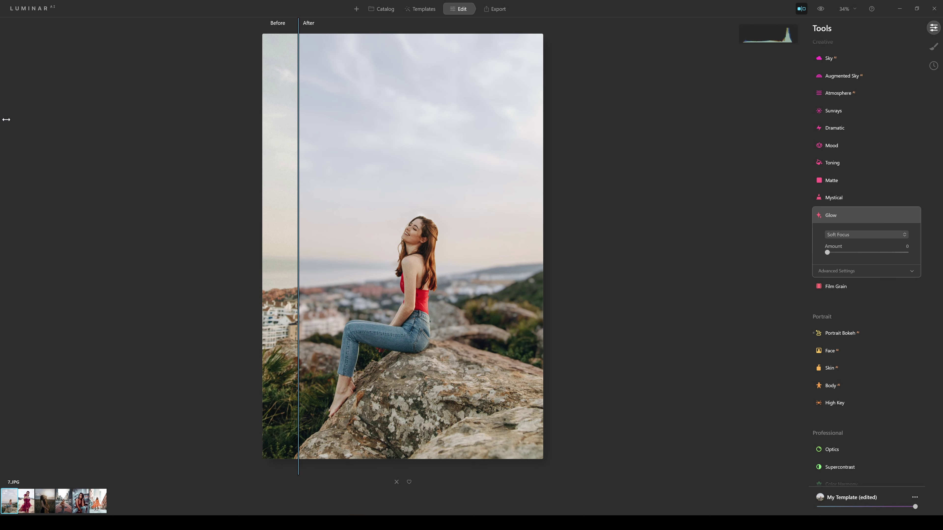
left_click_drag(303, 94, 168, 136)
left_click_drag(298, 50, 505, 63)
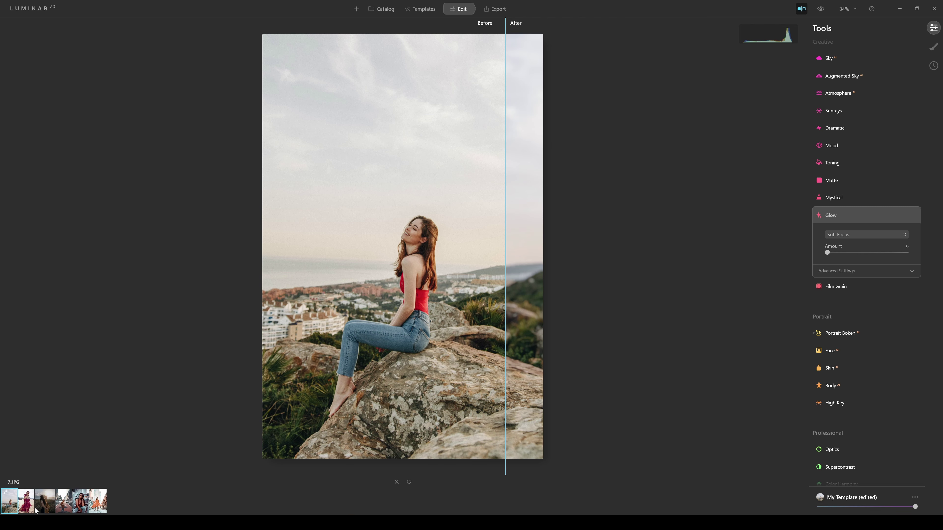
Switch to the red-dress desert photo 6.JPG and apply Portrait Bokeh with an amount of 83
left_click(27, 501)
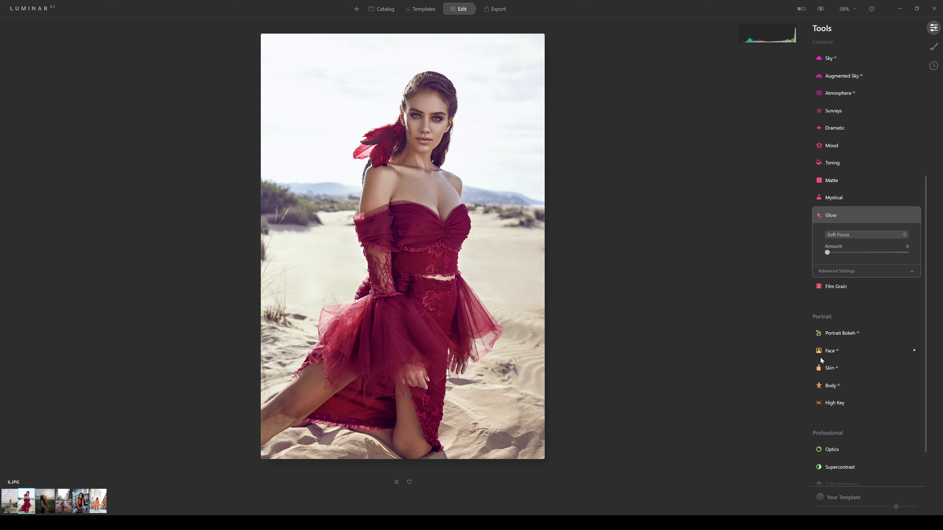
left_click(842, 336)
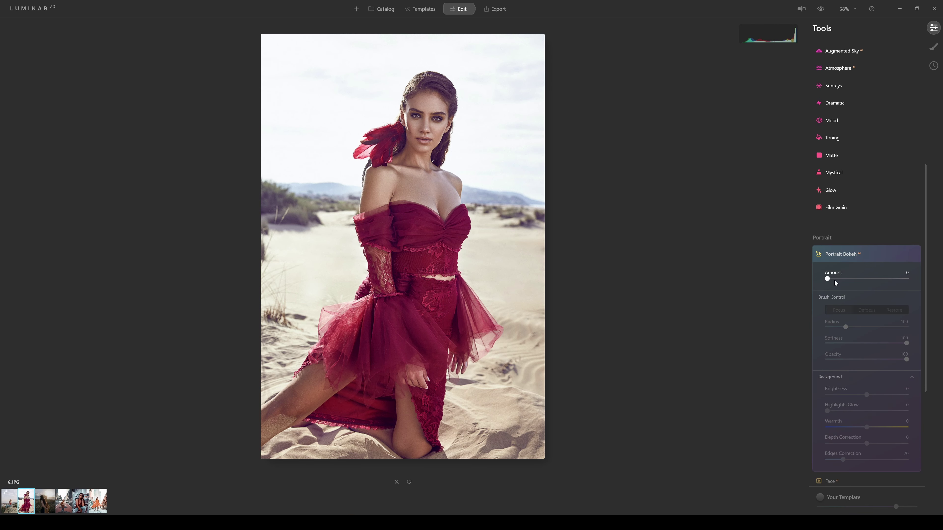
mouse_move(826, 279)
left_mouse_down()
mouse_move(902, 276)
mouse_move(894, 279)
left_mouse_up()
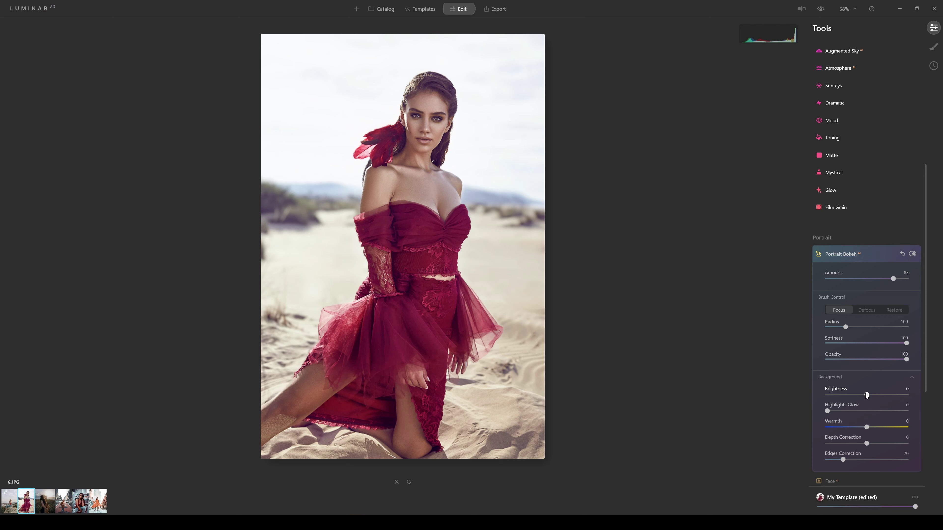
Darken the bokeh background to brightness -59 and make its warmth slightly cooler
mouse_move(866, 395)
left_mouse_down()
mouse_move(827, 386)
mouse_move(861, 390)
left_mouse_up()
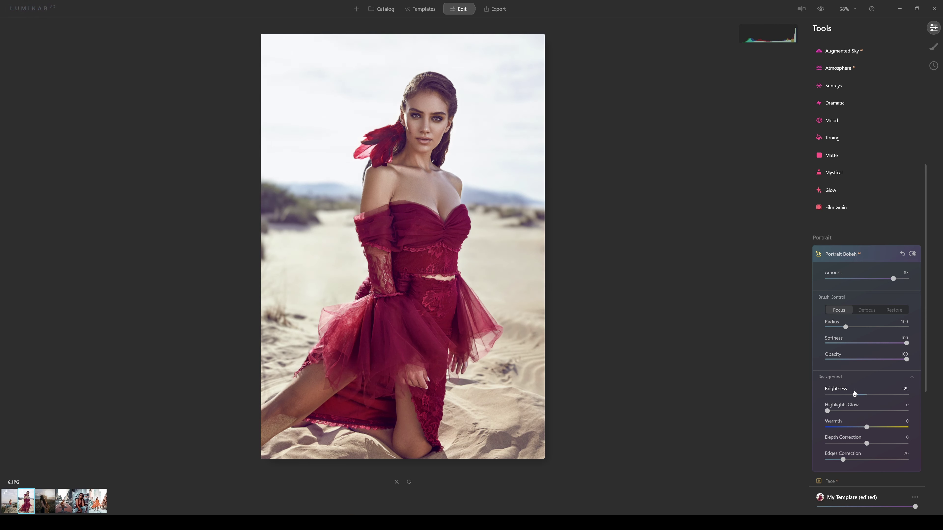
left_click_drag(853, 391, 842, 390)
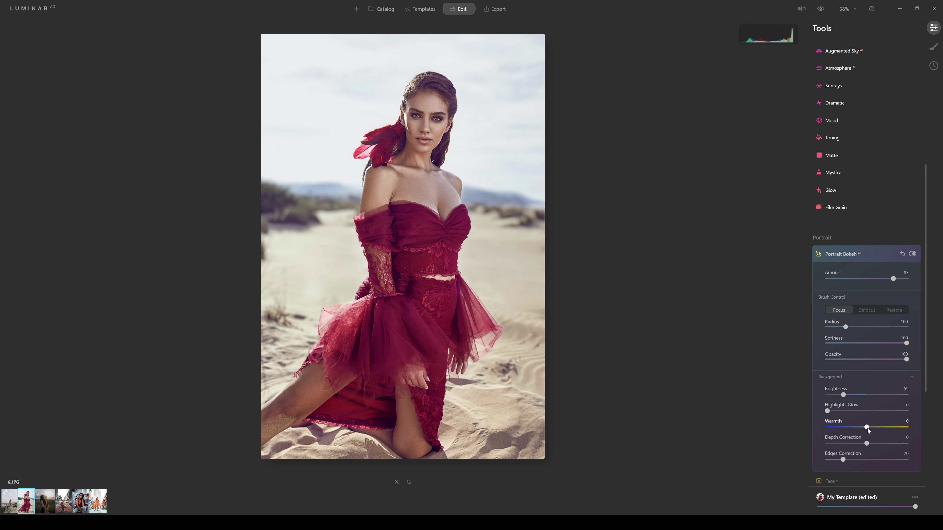
mouse_move(867, 427)
left_mouse_down()
mouse_move(881, 428)
mouse_move(862, 428)
left_mouse_up()
Add a Mystical effect with an amount of 12 to the red-dress photo
left_click(834, 174)
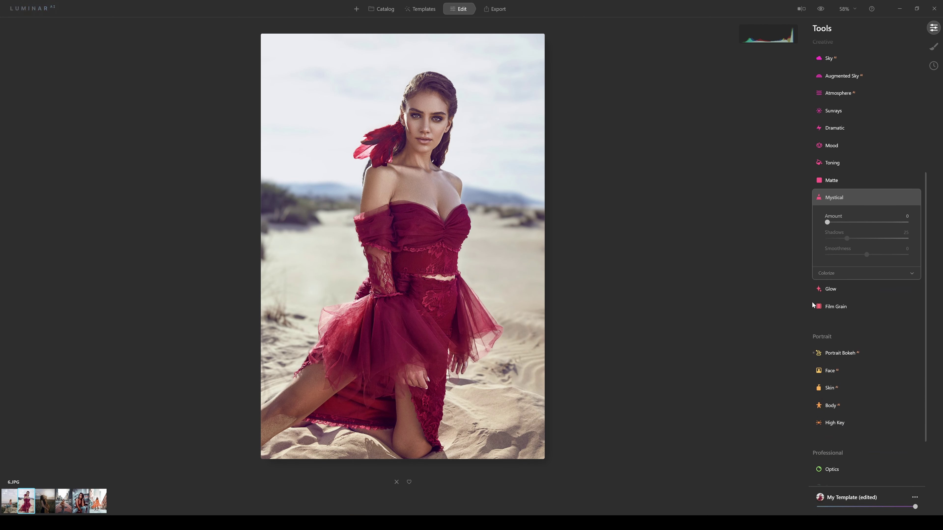
left_click_drag(827, 222, 837, 222)
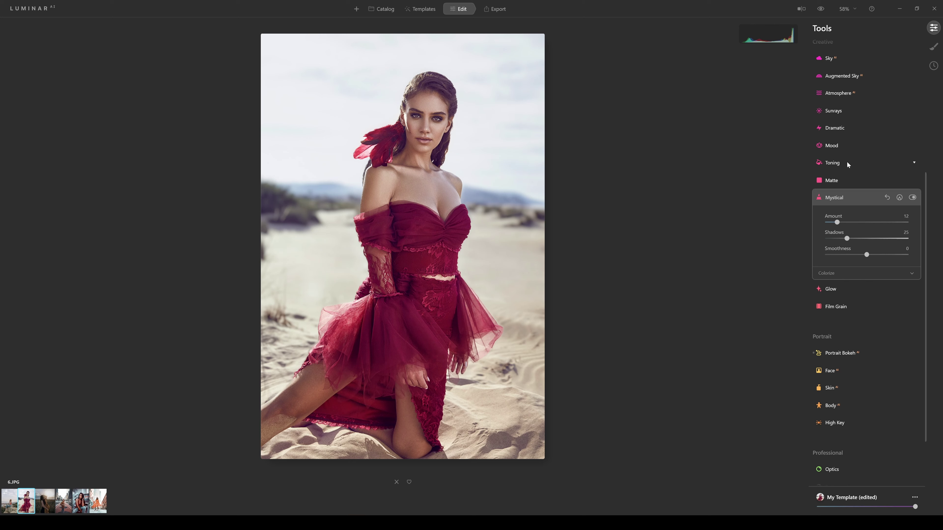
scroll(869, 143, "up", 1)
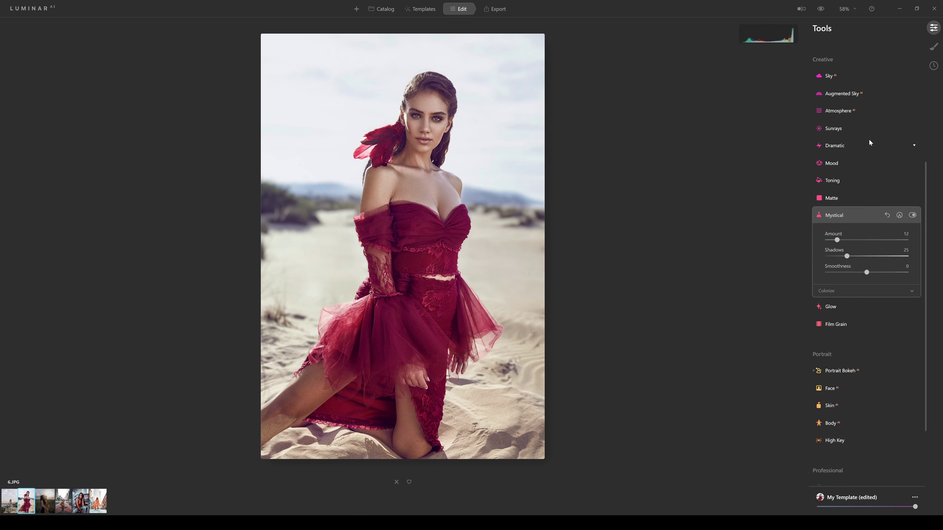
scroll(868, 141, "up", 5)
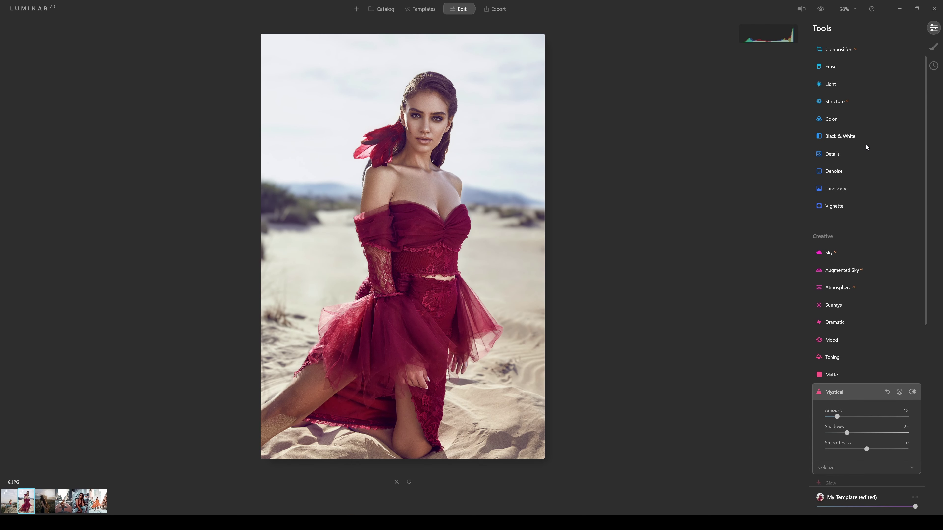
Raise the color vibrance of the red-dress photo to 11
left_click(831, 120)
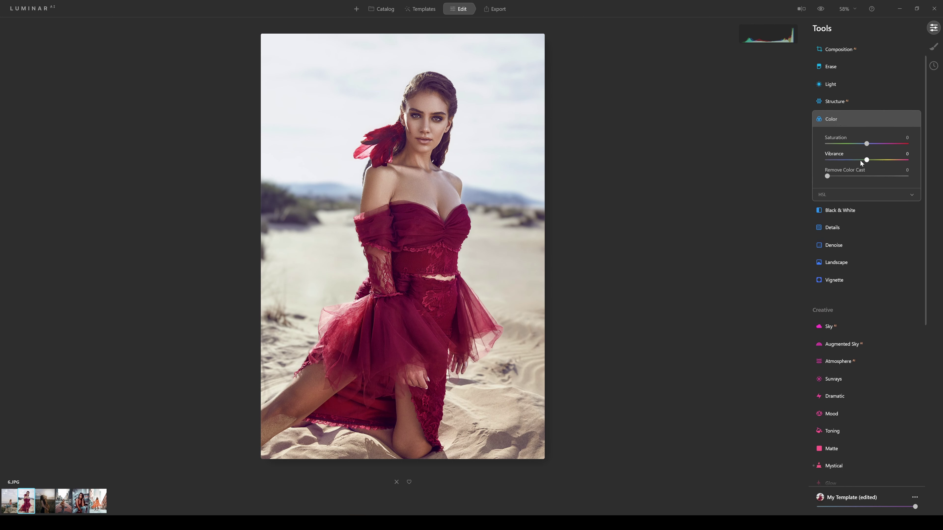
left_click_drag(867, 161, 869, 160)
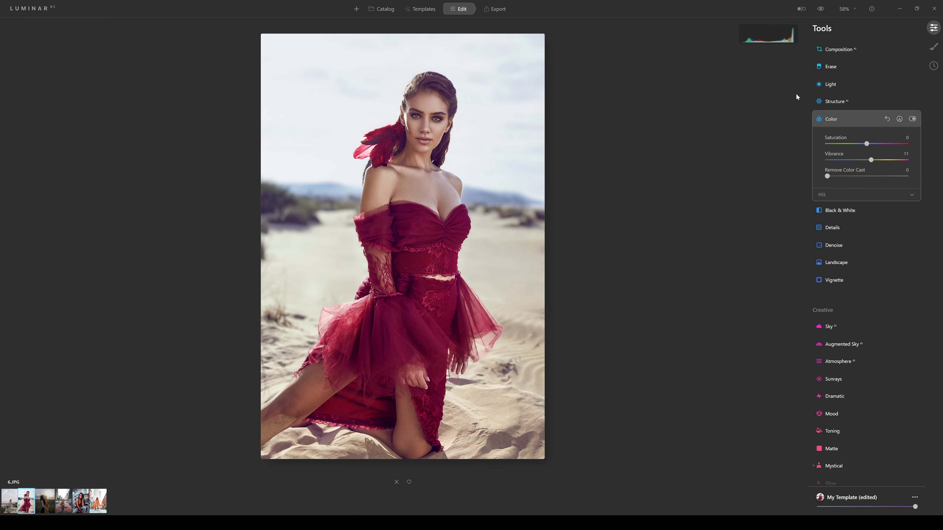
scroll(768, 83, "up", 3)
scroll(679, 123, "down", 5)
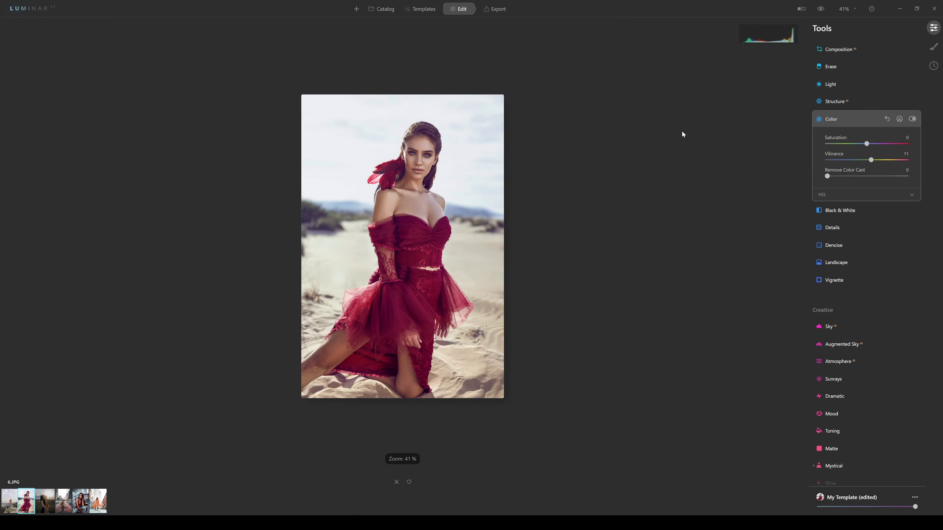
scroll(683, 132, "up", 2)
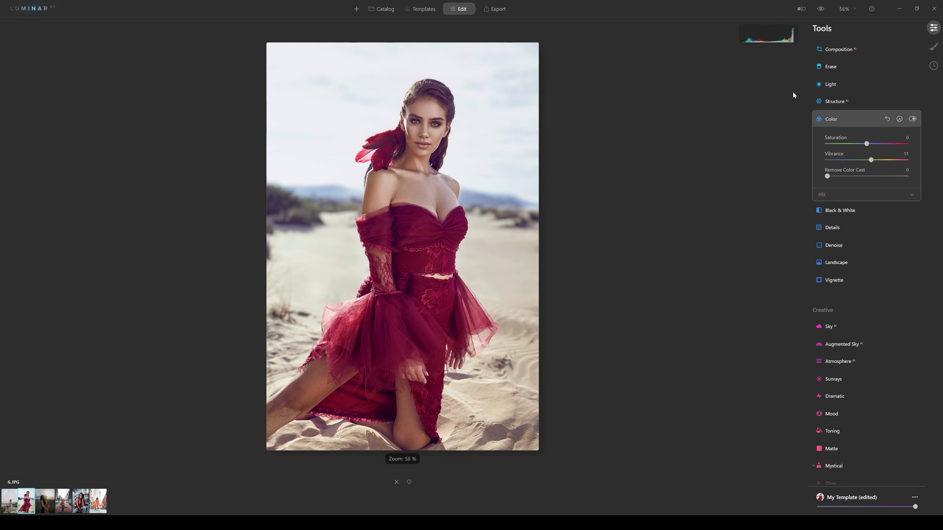
Compare the original and edited versions of the red-dress photo by sweeping the before/after divider back and forth
left_click(801, 8)
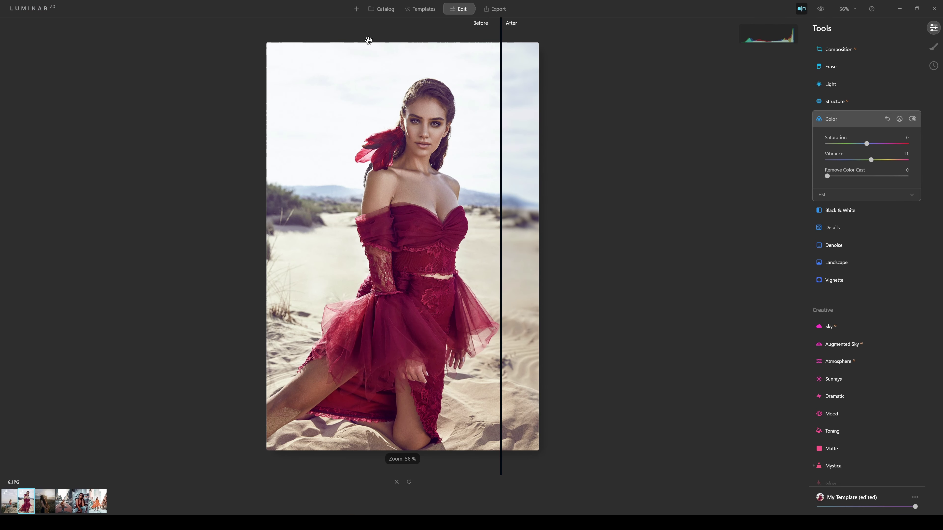
left_click_drag(502, 30, 154, 35)
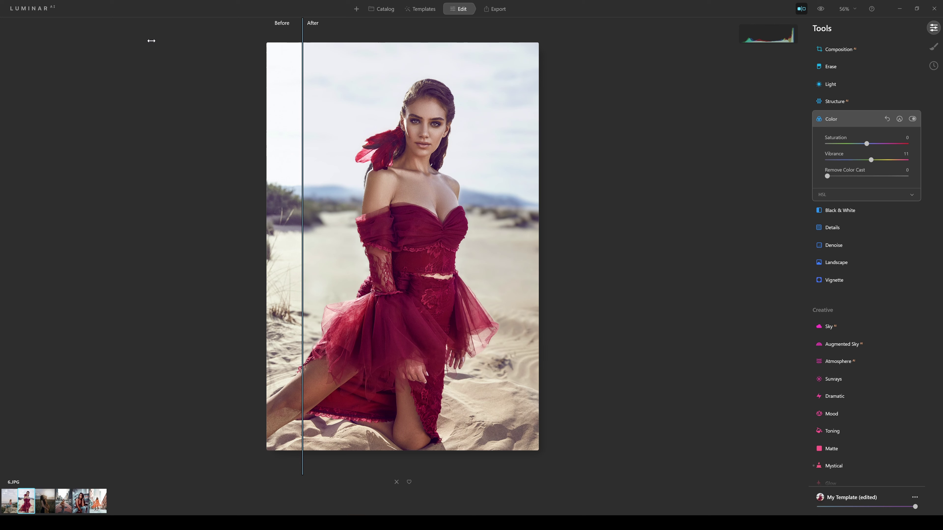
left_click_drag(151, 40, 690, 11)
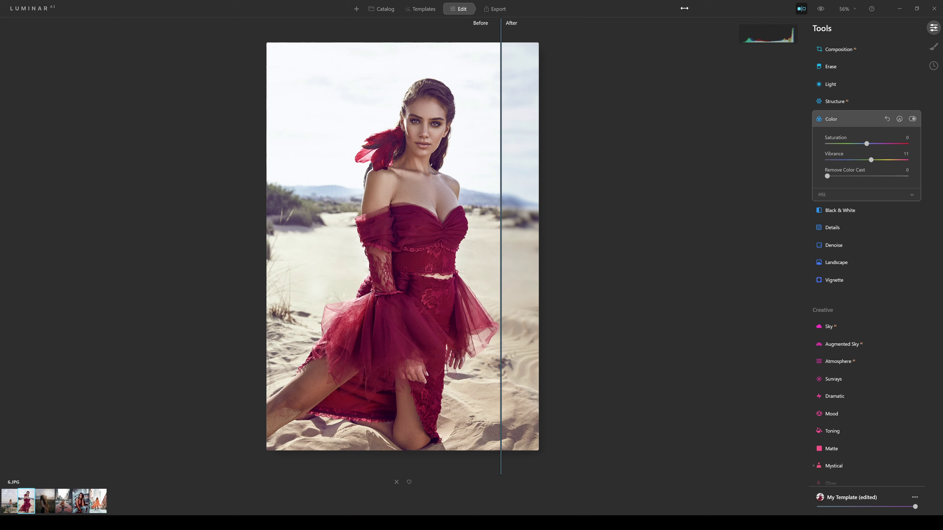
left_click_drag(501, 47, 123, 75)
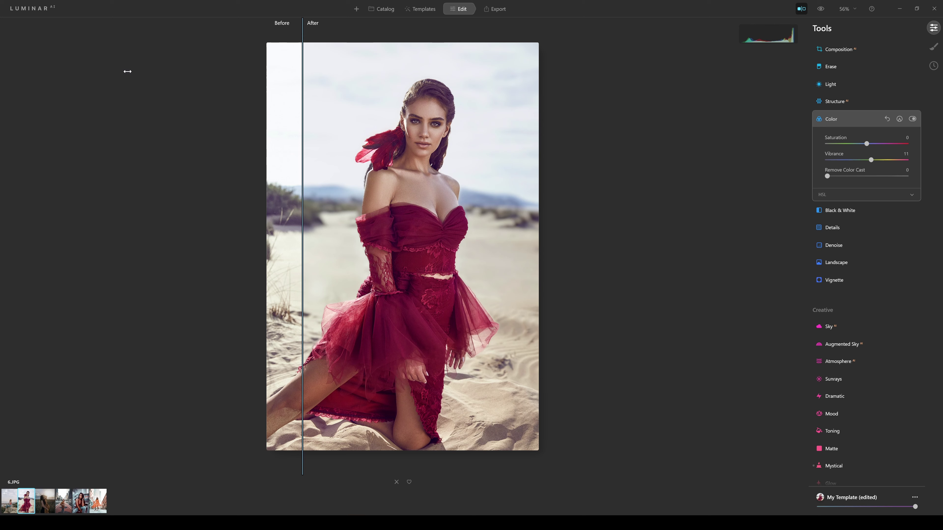
left_click_drag(127, 71, 659, 91)
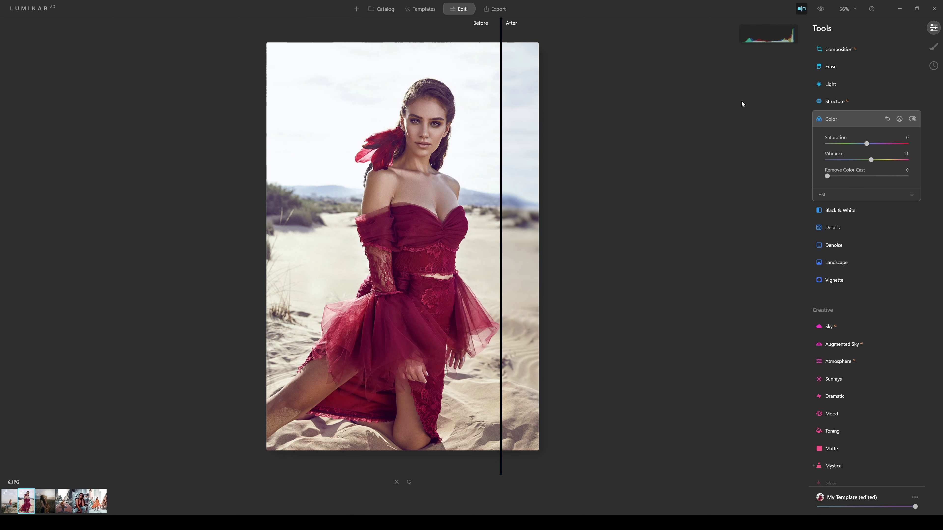
Undo all edits on the red-dress photo, check it against the original and close the before/after comparison
key("ctrl+z")
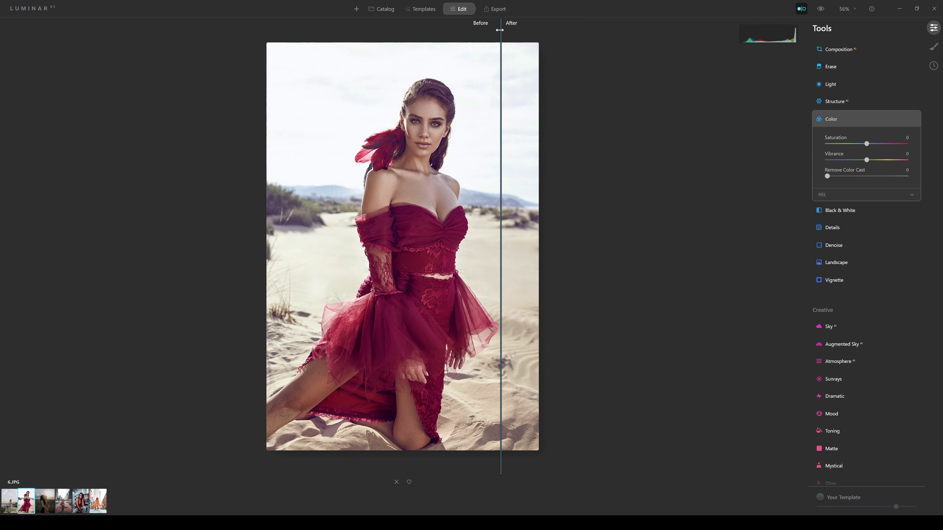
left_click_drag(499, 30, 343, 89)
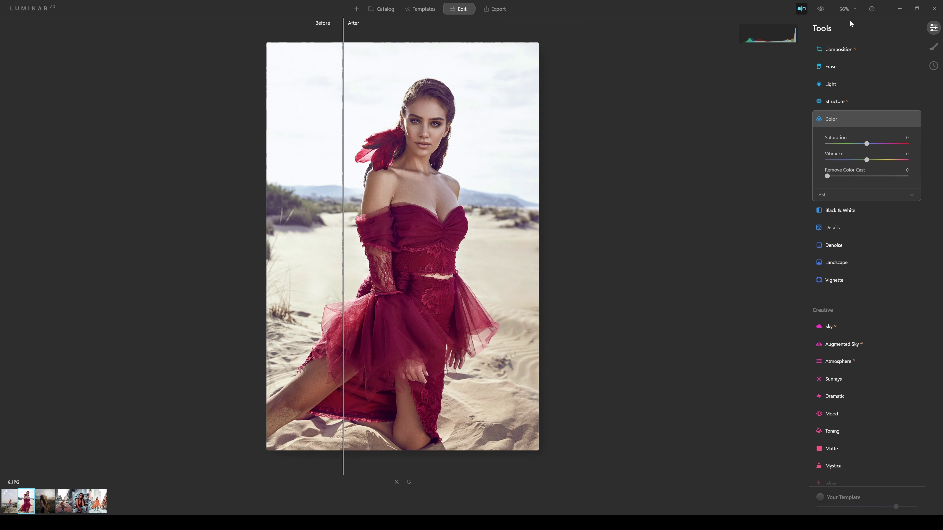
left_click(801, 8)
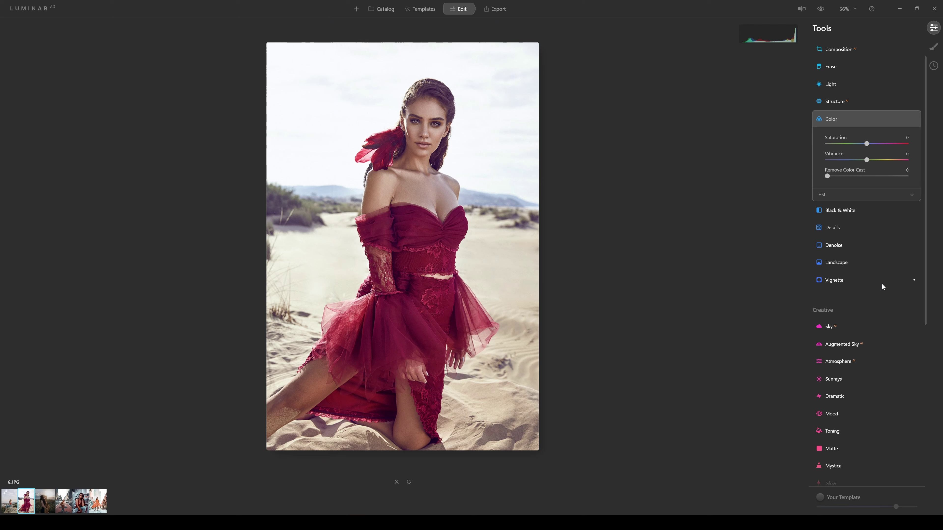
Apply Portrait Bokeh to the red-dress photo with an amount of 91 and a background brightness of -17
scroll(882, 287, "down", 6)
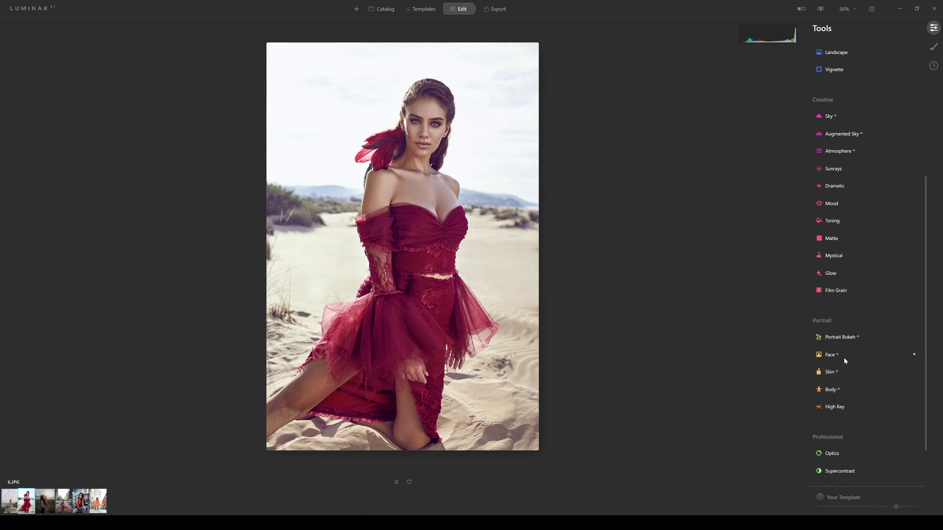
left_click(840, 337)
left_click_drag(840, 282, 899, 279)
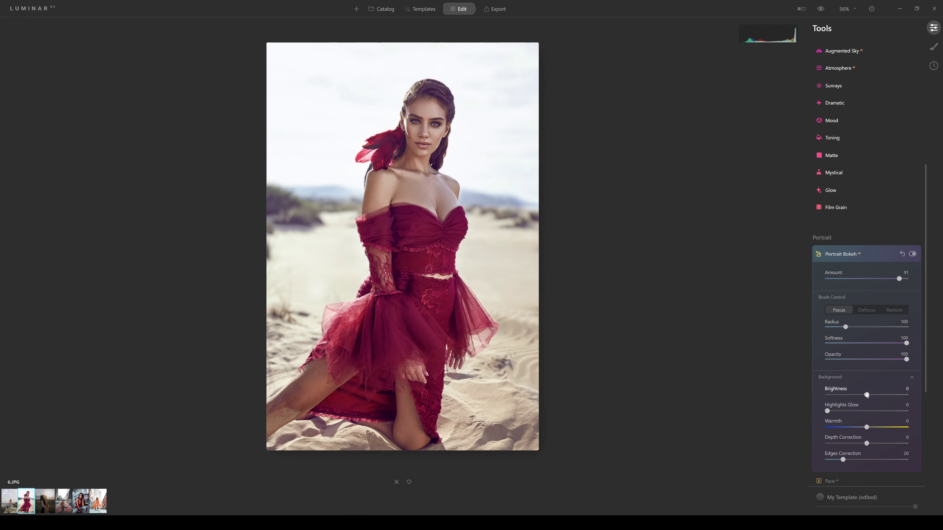
left_click_drag(866, 394, 860, 395)
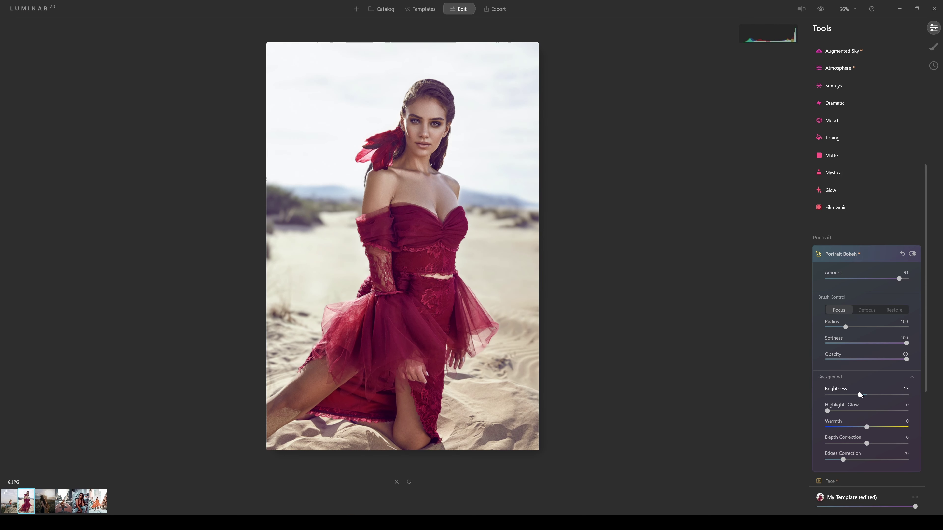
Add a Mystical effect with an amount of 19 and set the color vibrance to 4
left_click(821, 173)
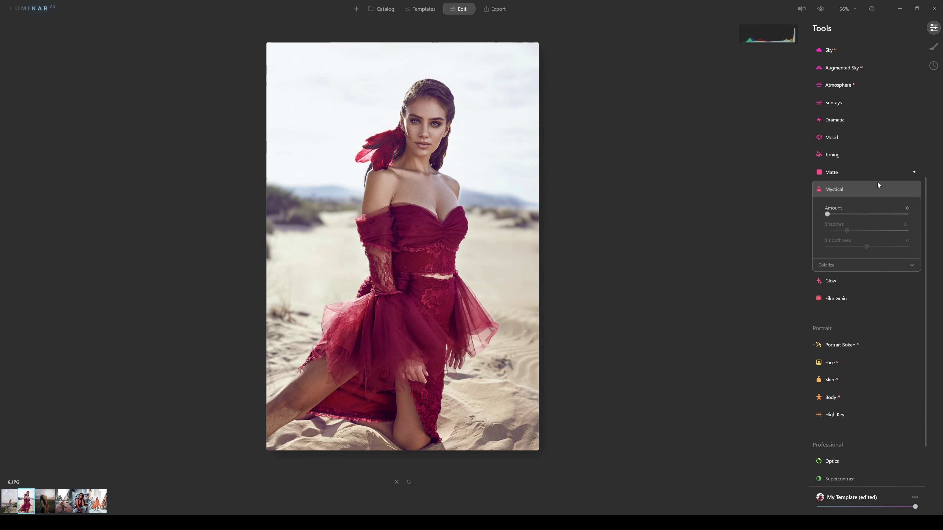
mouse_move(832, 212)
left_mouse_down()
mouse_move(854, 211)
mouse_move(843, 209)
left_mouse_up()
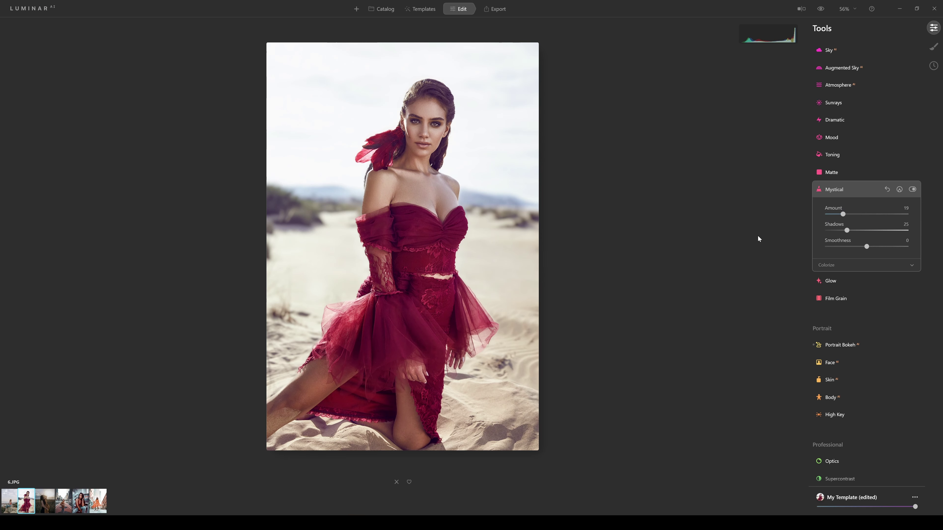
scroll(893, 155, "up", 6)
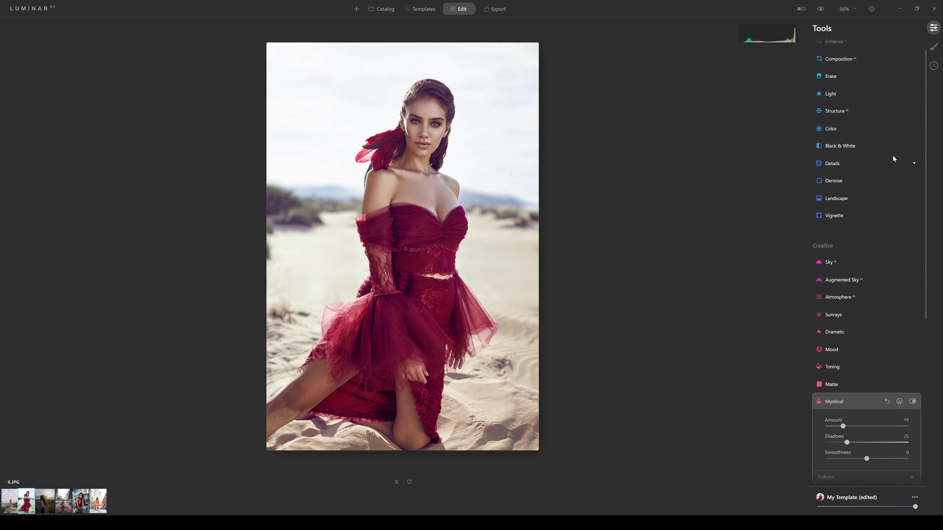
left_click(835, 148)
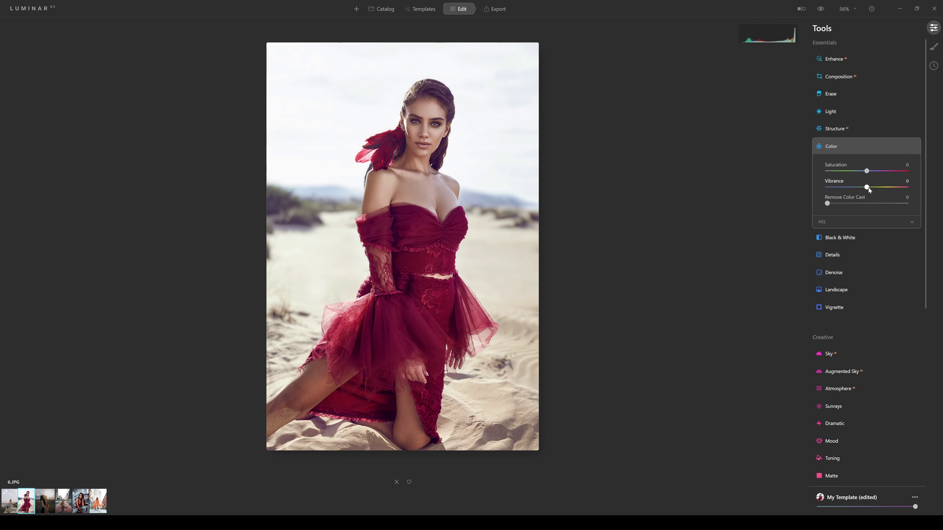
left_click_drag(868, 187, 869, 189)
Brighten the red tones of the dress by setting the HSL red luminance to 43
left_click(824, 224)
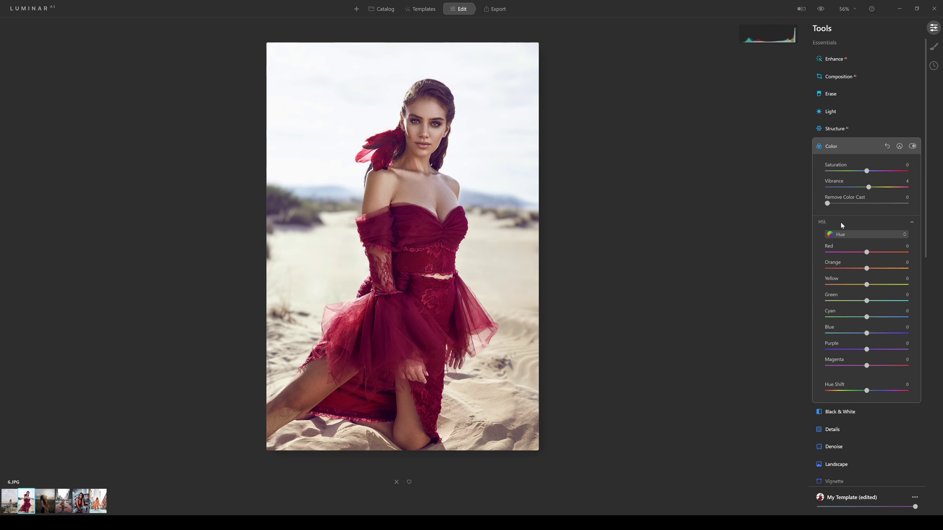
left_click(872, 238)
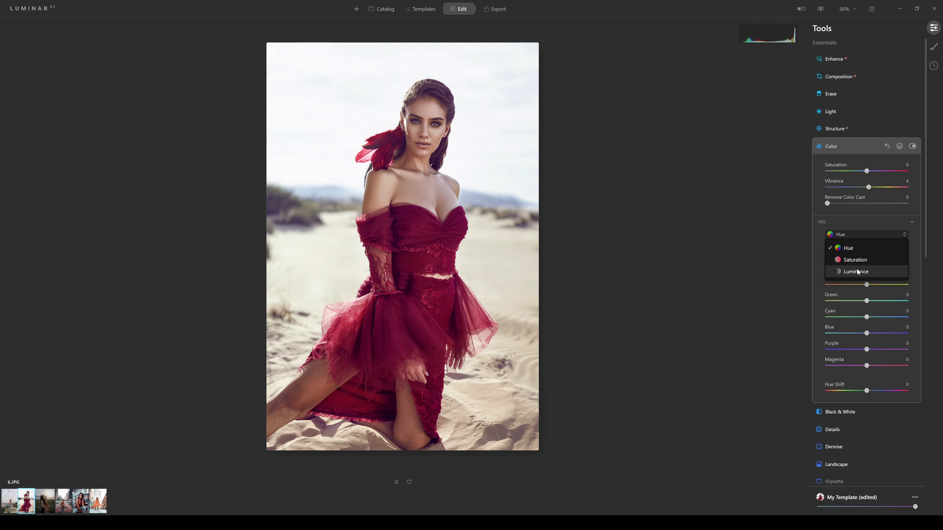
left_click(858, 274)
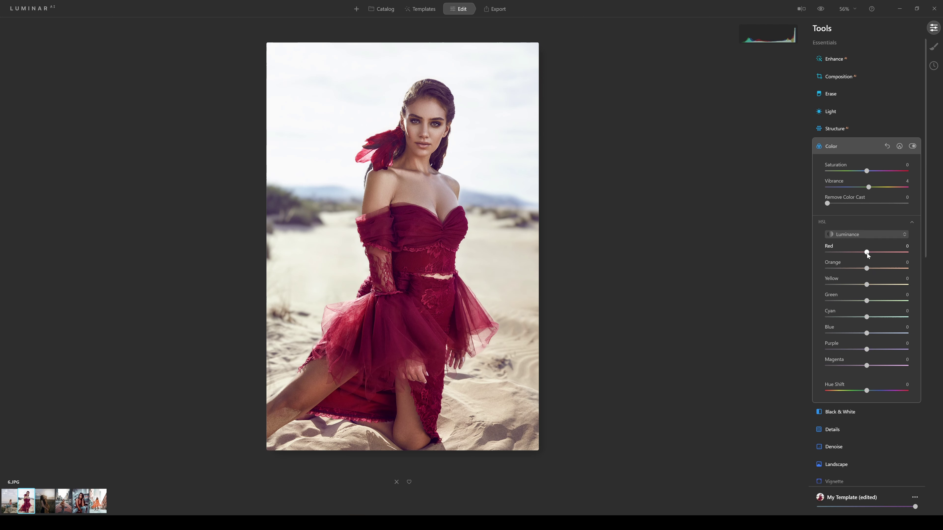
left_click_drag(868, 254, 883, 254)
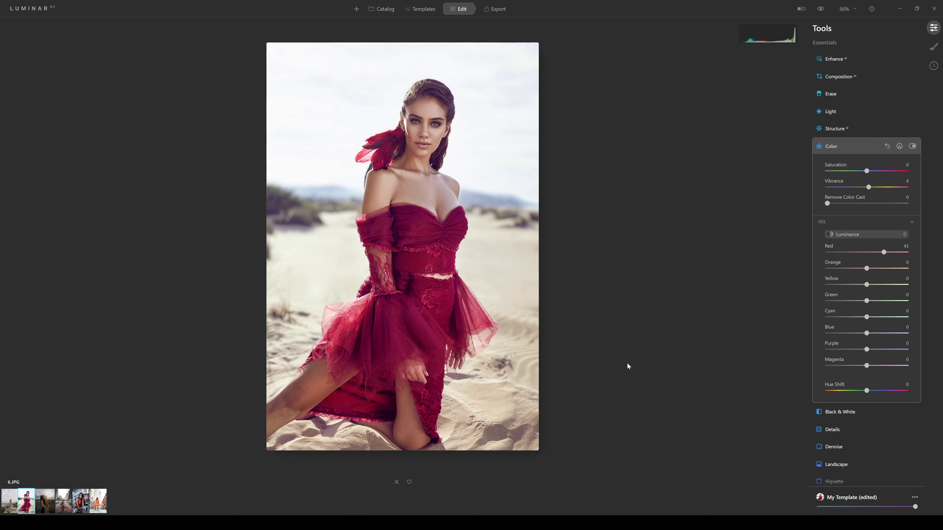
scroll(737, 336, "down", 3)
scroll(623, 307, "up", 4)
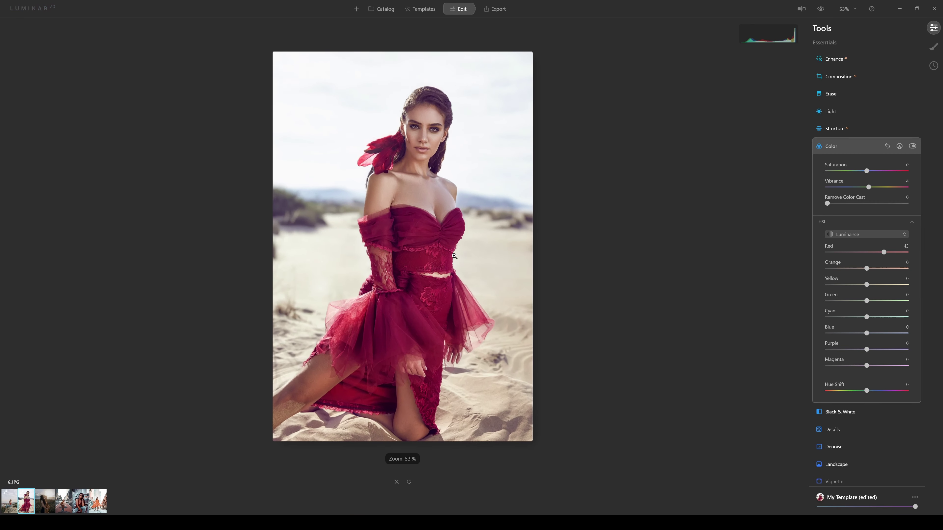
Darken the Portrait Bokeh background brightness of the red-dress photo slightly further
scroll(916, 236, "down", 6)
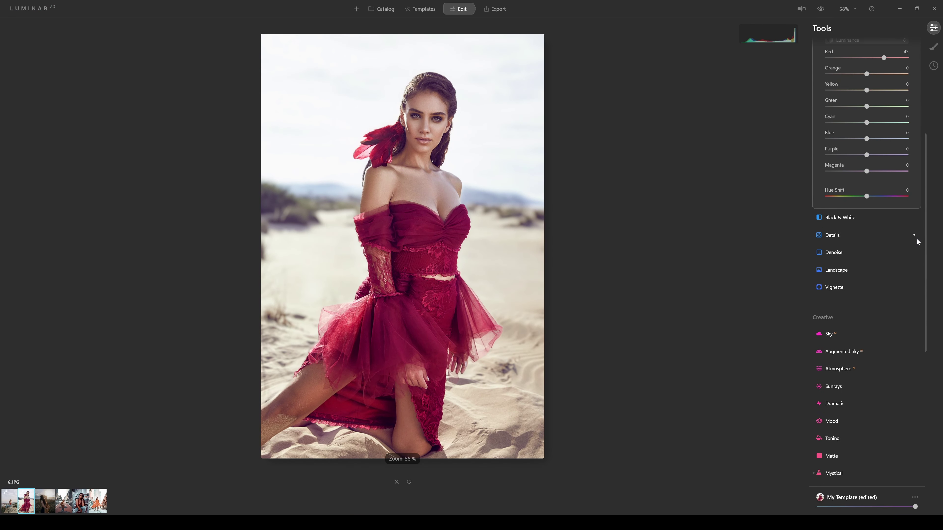
scroll(916, 239, "down", 5)
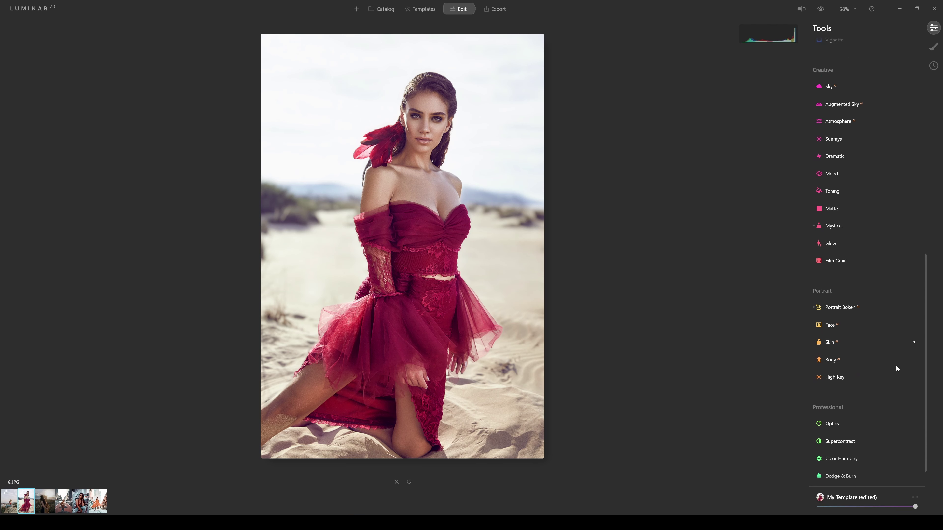
left_click(837, 309)
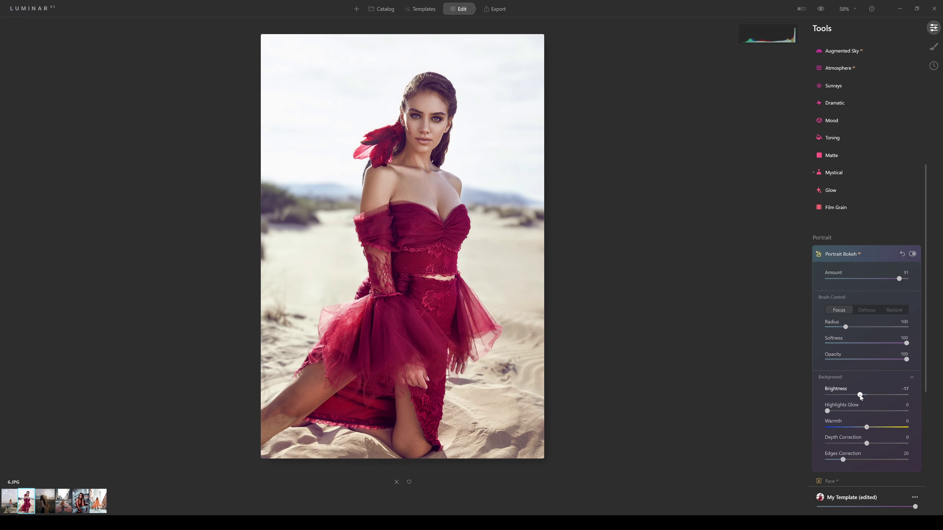
left_click_drag(860, 397, 858, 397)
left_click(833, 208)
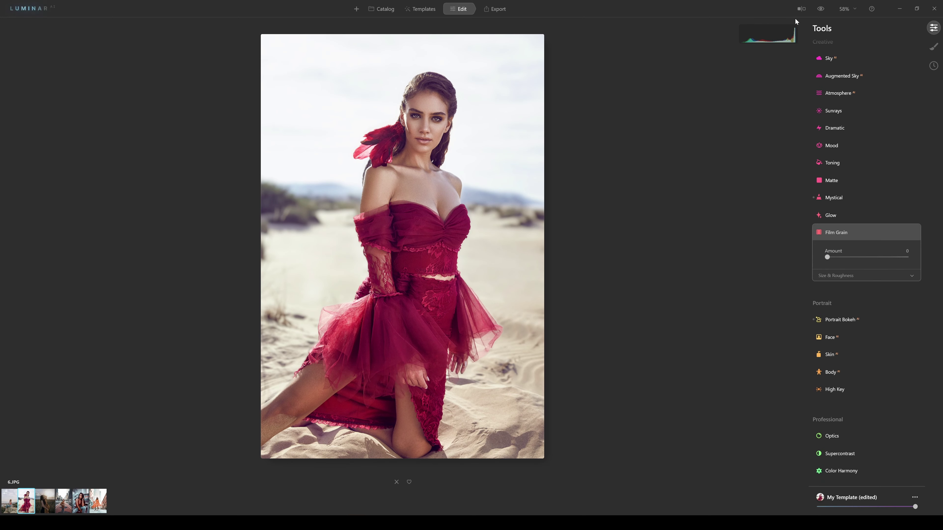
Compare the re-edited red-dress photo with its original by moving the before/after divider across it
left_click(800, 8)
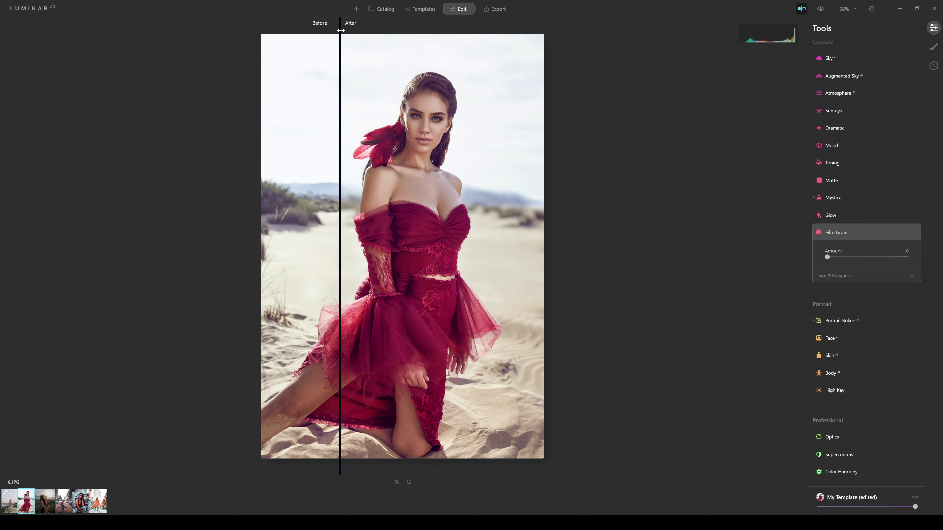
left_click_drag(340, 29, 600, 66)
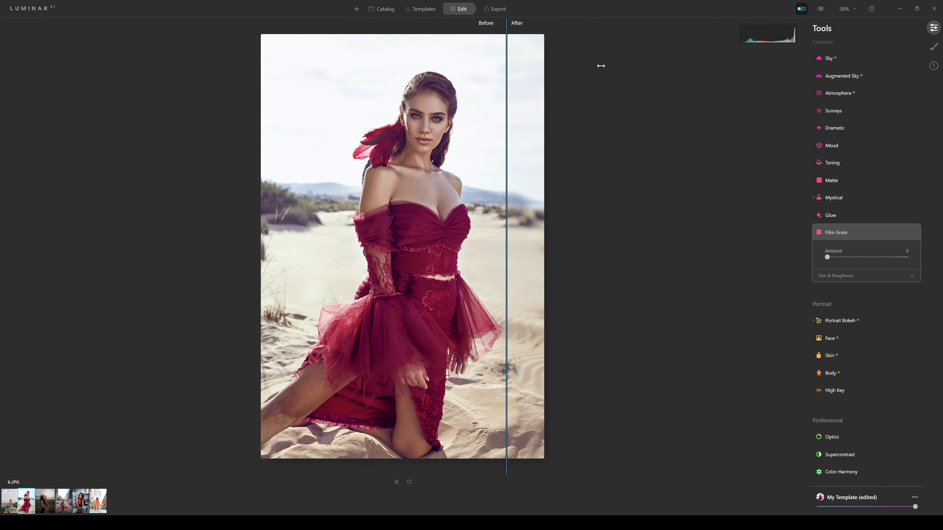
left_click_drag(517, 67, 122, 101)
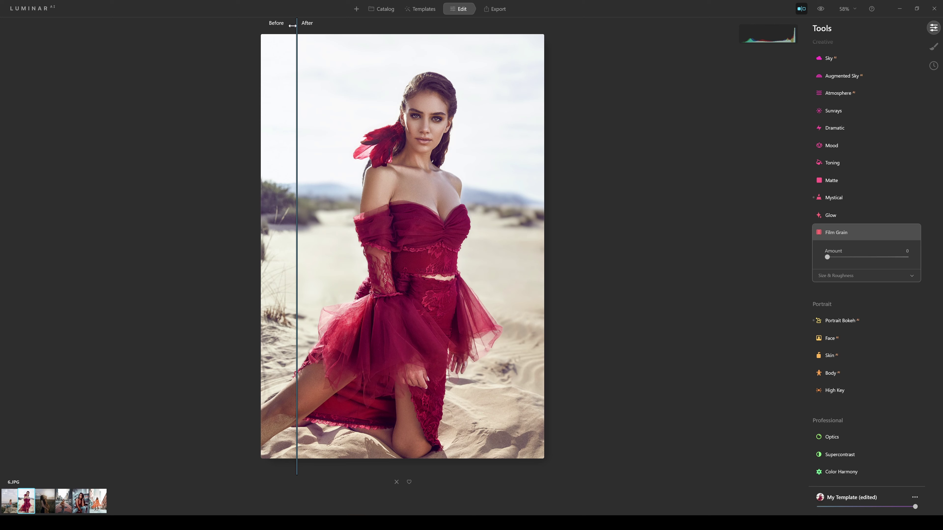
left_click_drag(299, 27, 506, 28)
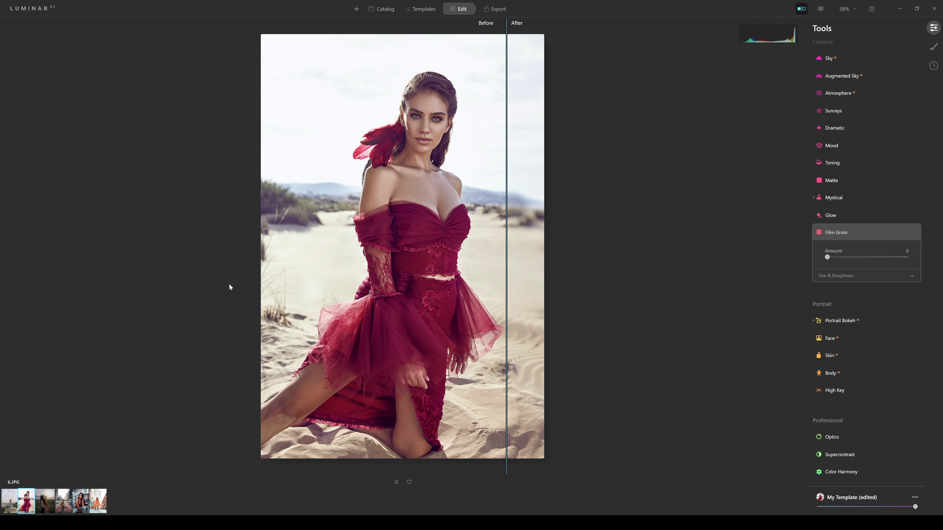
Switch to the grass-field portrait 5.JPG and apply Portrait Bokeh with an amount of 89
left_click(46, 503)
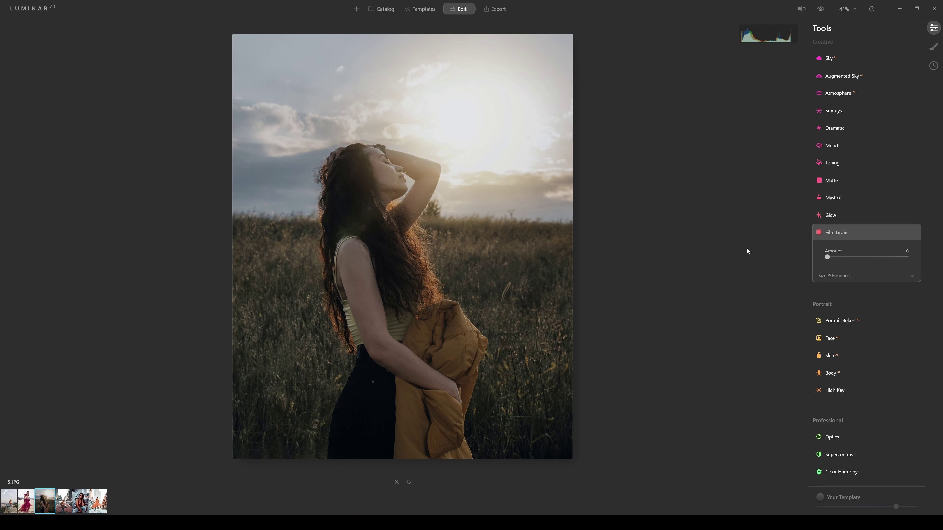
left_click(842, 321)
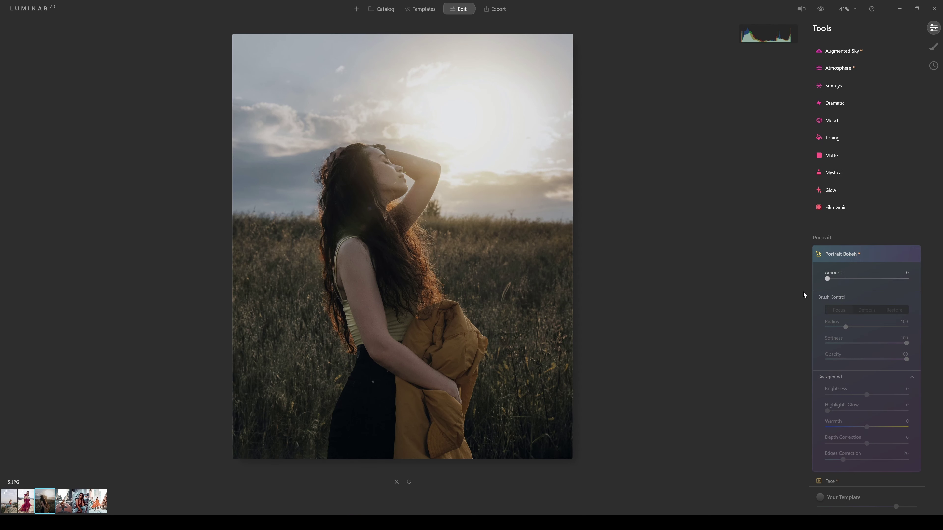
mouse_move(827, 279)
left_mouse_down()
mouse_move(916, 283)
mouse_move(853, 281)
mouse_move(898, 279)
left_mouse_up()
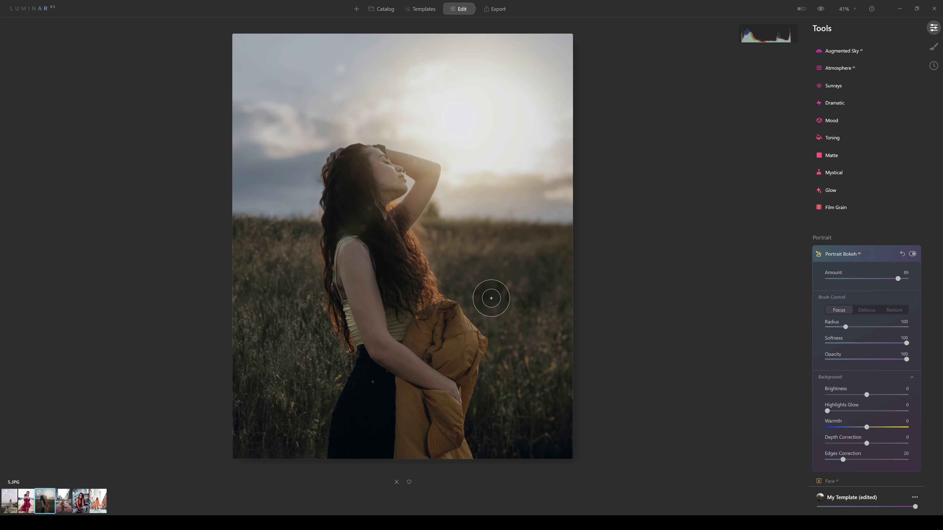
Raise the Portrait Bokeh amount of the grass-field portrait to 100 and add the Mystical effect with an amount of 23
left_click(386, 264)
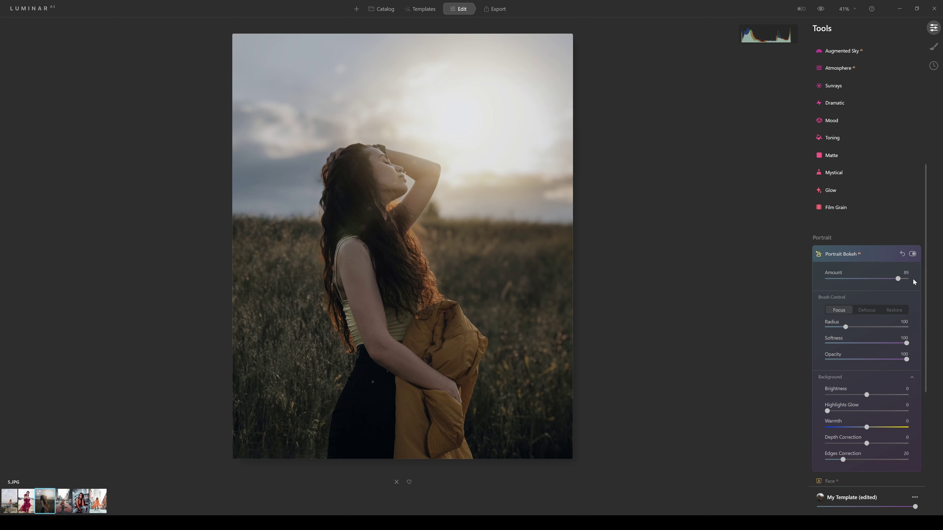
left_click_drag(898, 279, 908, 279)
left_click(835, 173)
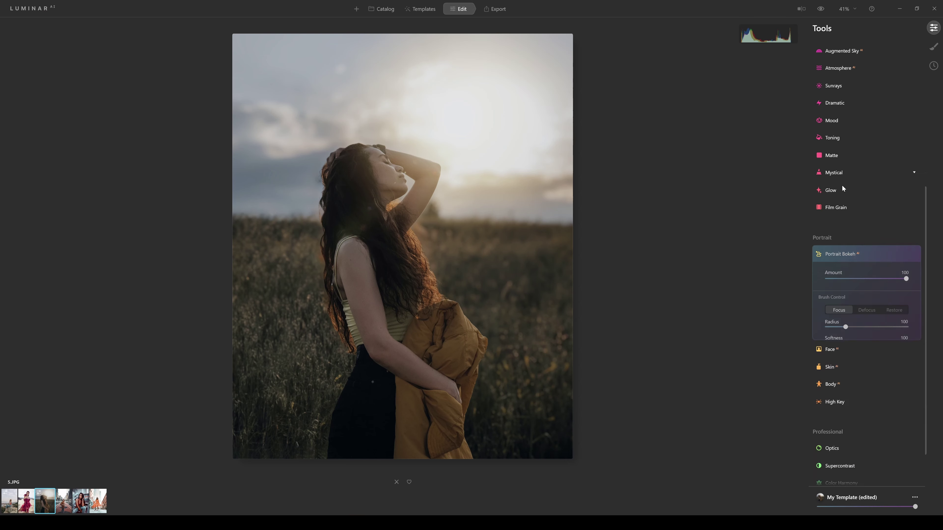
left_click_drag(827, 222, 846, 220)
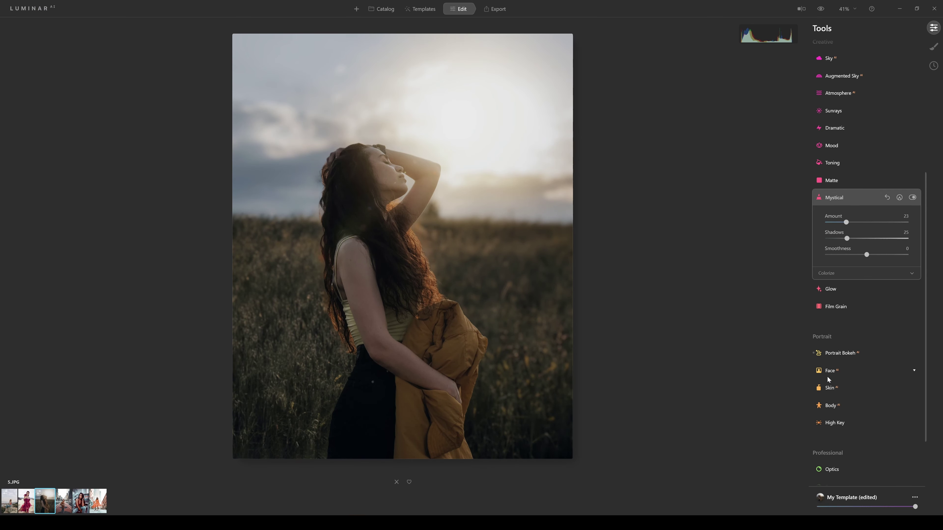
Warm the blurred background of the grass-field portrait slightly with the Portrait Bokeh background settings
left_click(841, 355)
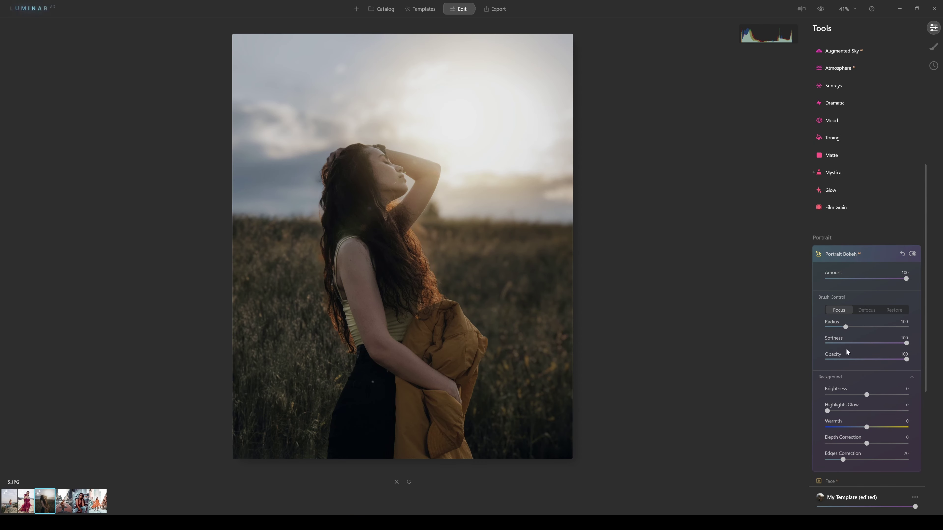
mouse_move(866, 427)
left_mouse_down()
mouse_move(882, 427)
mouse_move(869, 426)
left_mouse_up()
mouse_move(861, 411)
left_mouse_down()
mouse_move(874, 413)
mouse_move(826, 410)
mouse_move(861, 397)
left_mouse_up()
Boost the colors of the grass-field portrait by setting the Color vibrance to 8
scroll(816, 209, "up", 6)
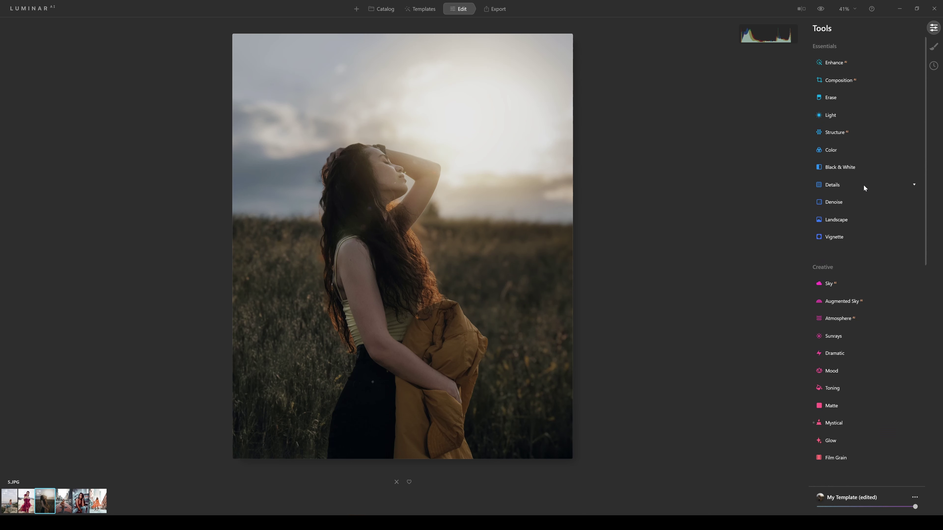
left_click(836, 151)
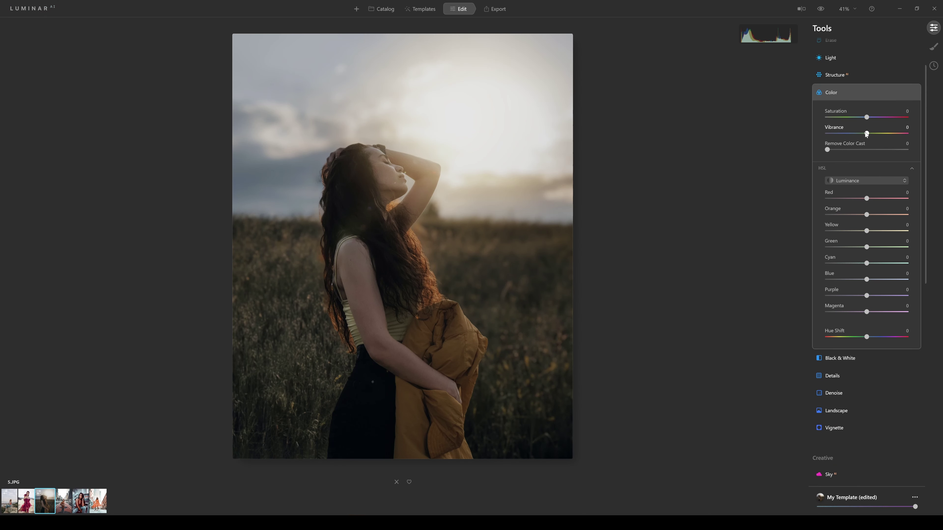
left_click_drag(865, 132, 870, 134)
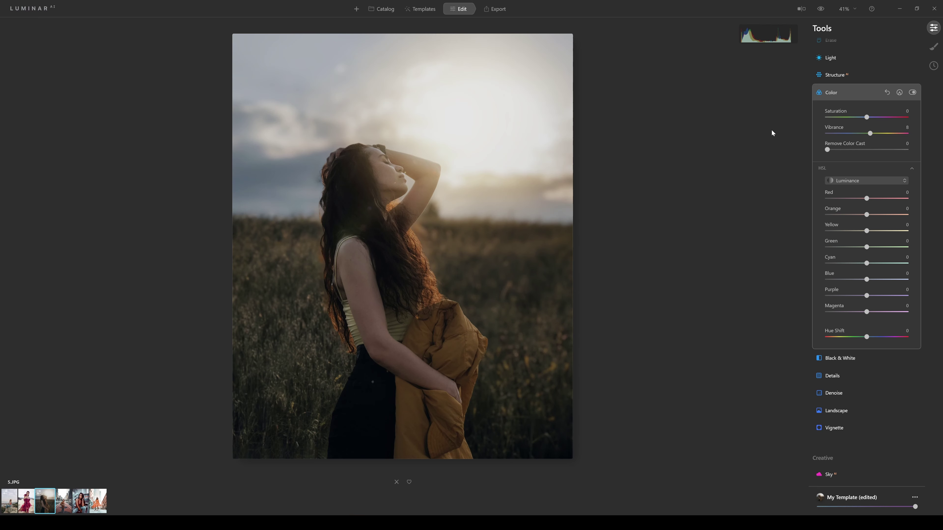
left_click(830, 93)
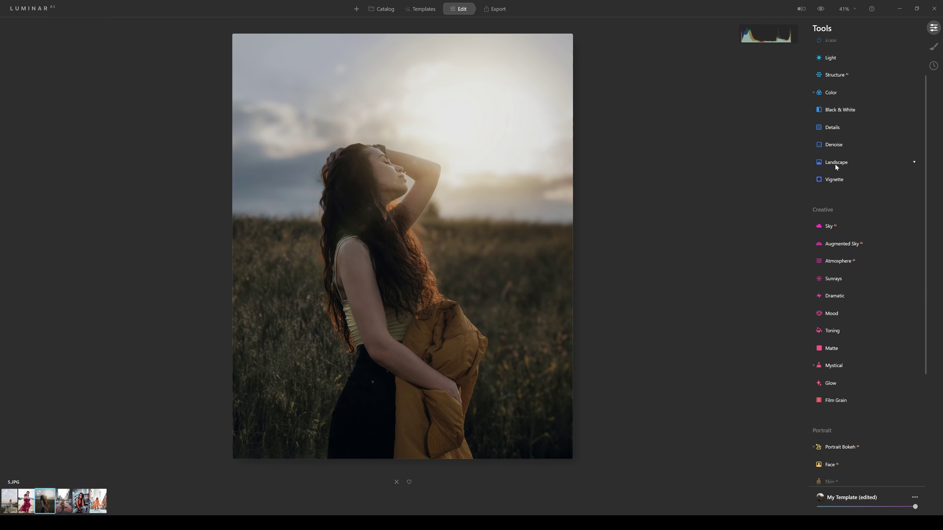
Lift the shadows of the grass-field portrait to 18 in the Light tool, keeping the temperature at 0
scroll(869, 163, "up", 2)
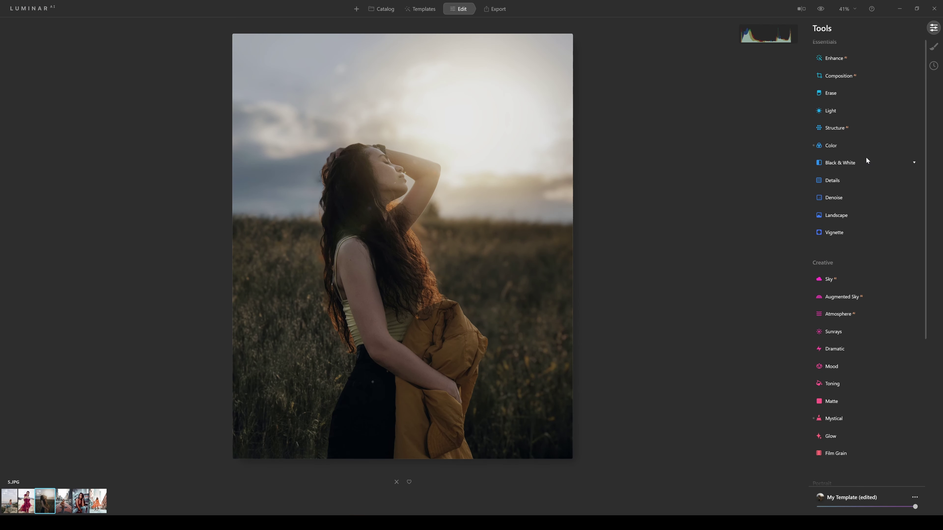
left_click(831, 111)
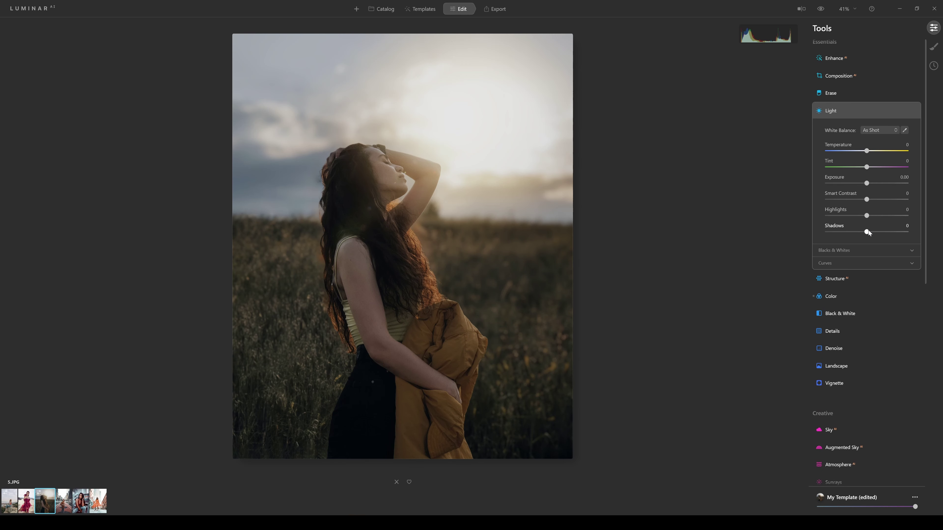
mouse_move(869, 231)
left_mouse_down()
mouse_move(888, 231)
mouse_move(876, 227)
left_mouse_up()
left_click_drag(866, 151, 866, 152)
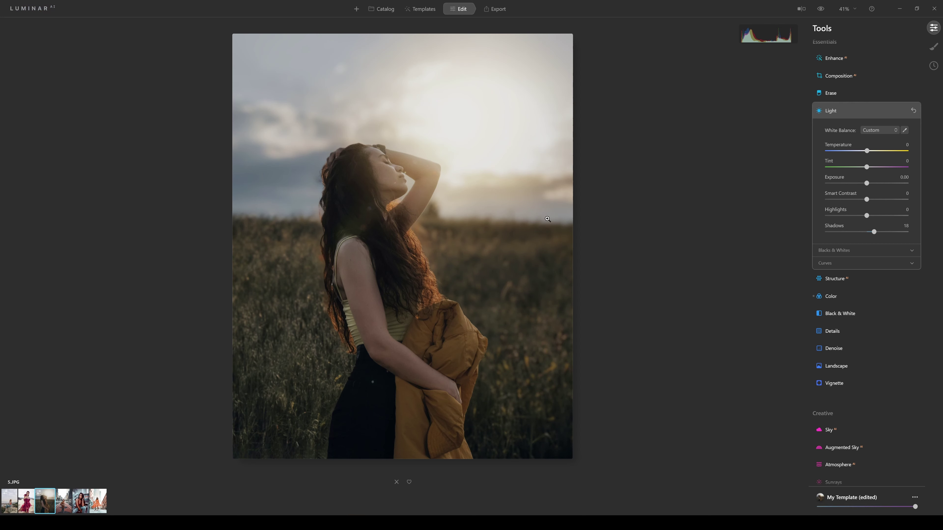
Compare the edited grass-field portrait with its original by moving the before/after divider back and forth across it
left_click(802, 9)
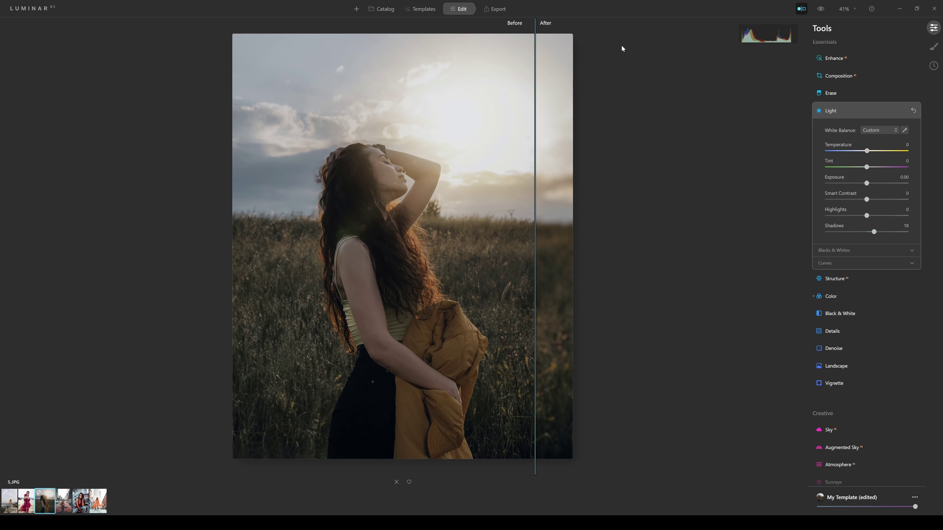
left_click_drag(534, 21, 199, 51)
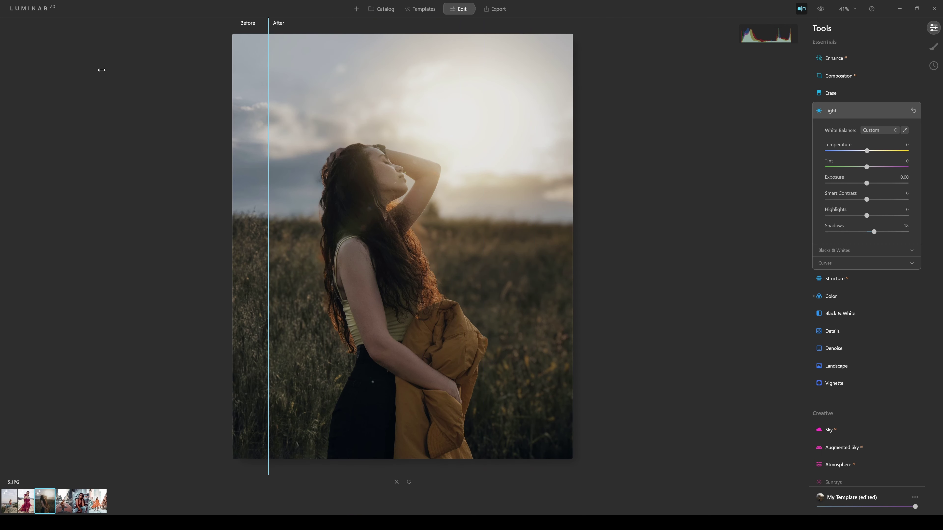
left_click_drag(101, 67, 745, 166)
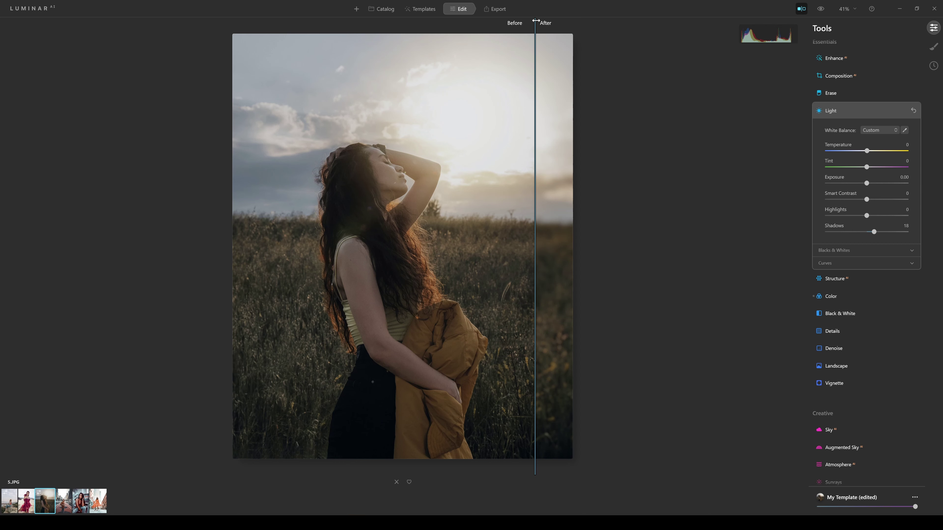
left_click_drag(535, 21, 2, 59)
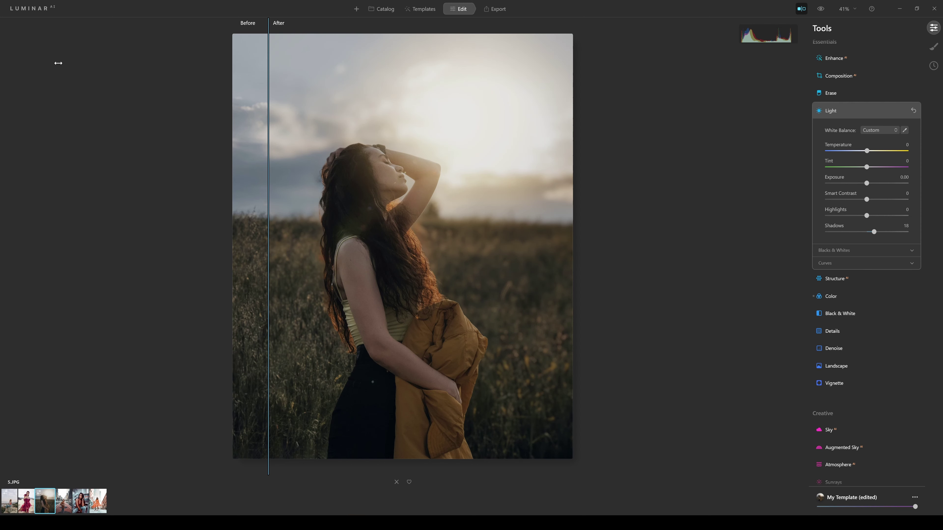
left_click_drag(58, 63, 140, 86)
Switch to the city-street portrait 4.JPG and apply Portrait Bokeh with an amount of 78
left_click(65, 507)
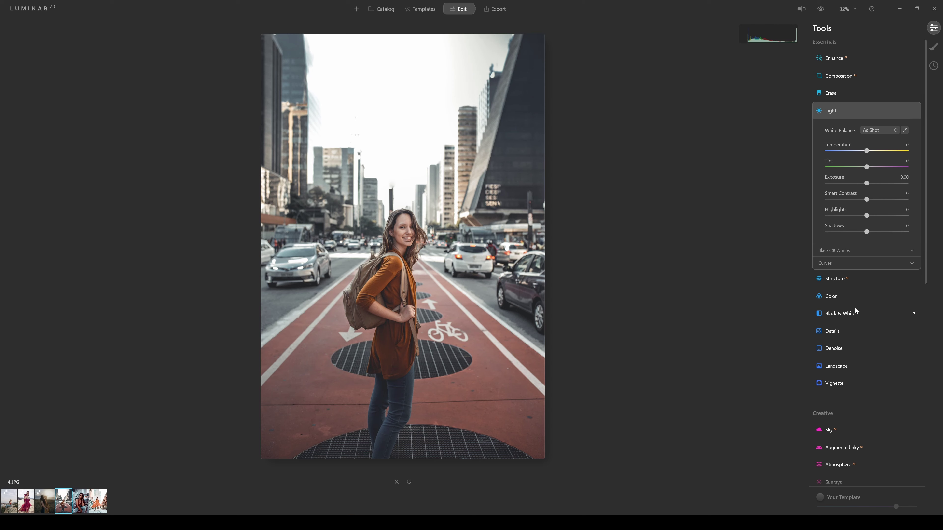
scroll(855, 319, "down", 1)
scroll(855, 320, "down", 12)
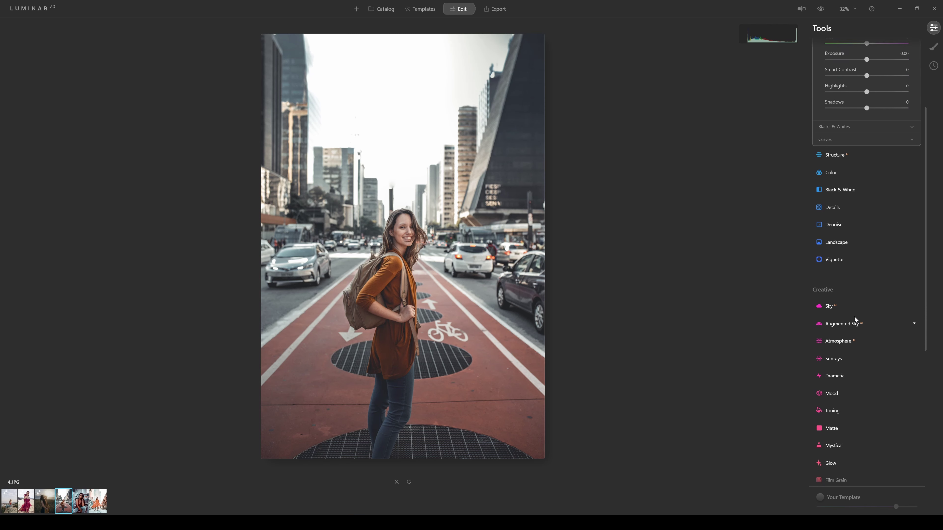
scroll(854, 319, "down", 4)
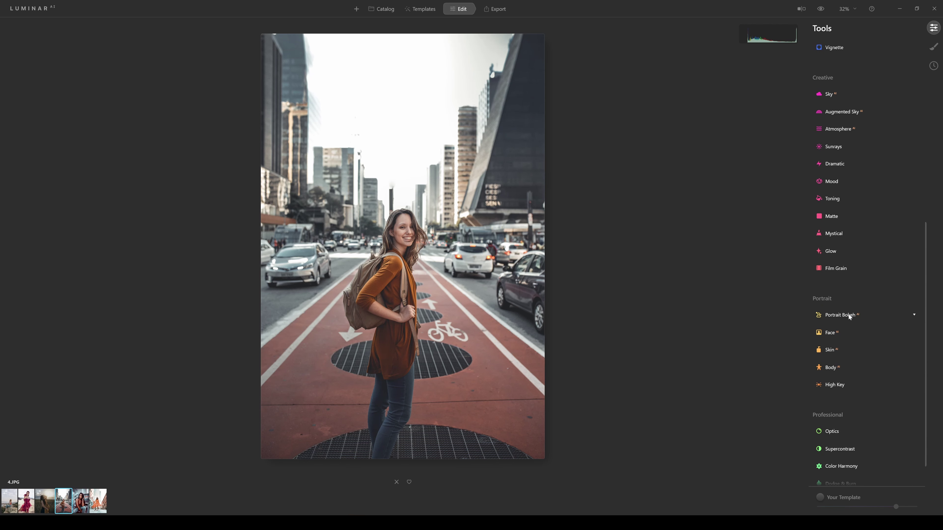
left_click(835, 315)
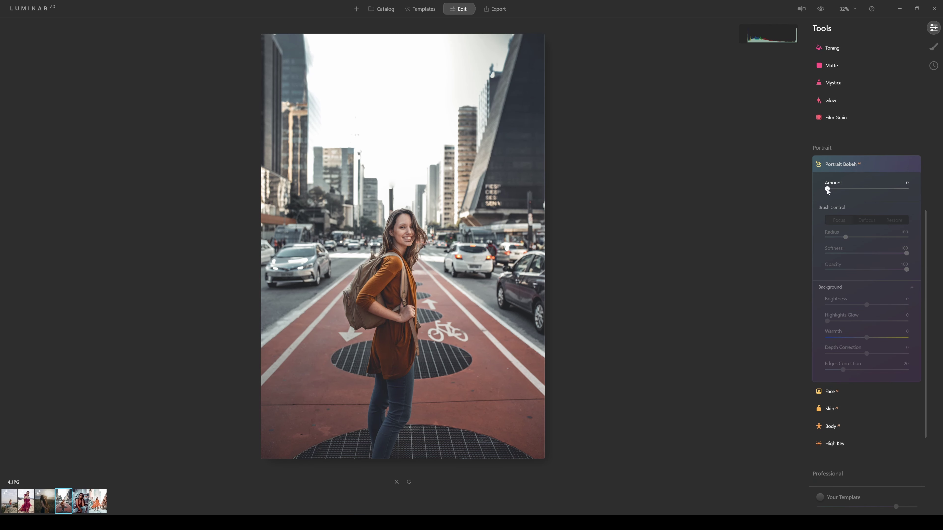
left_click_drag(827, 190, 915, 196)
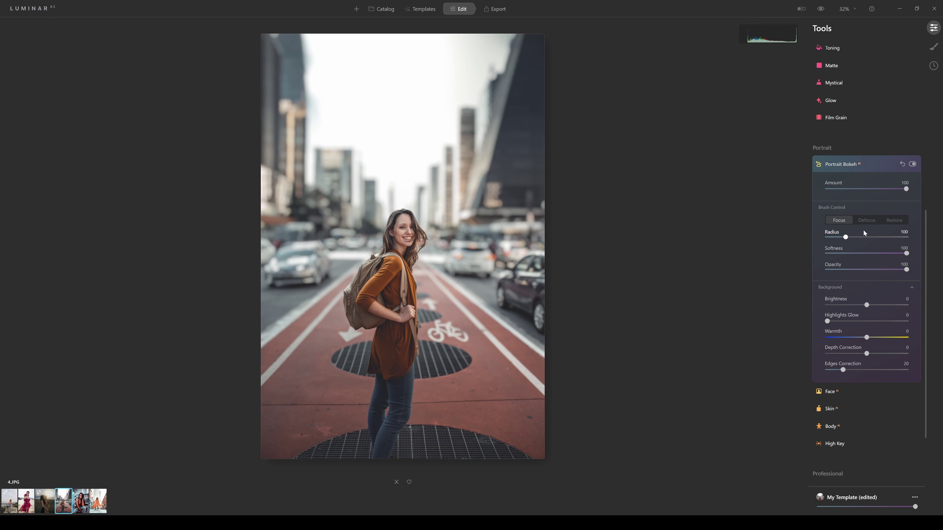
mouse_move(422, 281)
left_mouse_down()
mouse_move(410, 331)
mouse_move(418, 344)
mouse_move(405, 341)
mouse_move(404, 330)
mouse_move(429, 290)
mouse_move(544, 285)
left_mouse_up()
mouse_move(905, 189)
left_mouse_down()
mouse_move(893, 190)
mouse_move(914, 189)
left_mouse_up()
left_click_drag(914, 190, 889, 190)
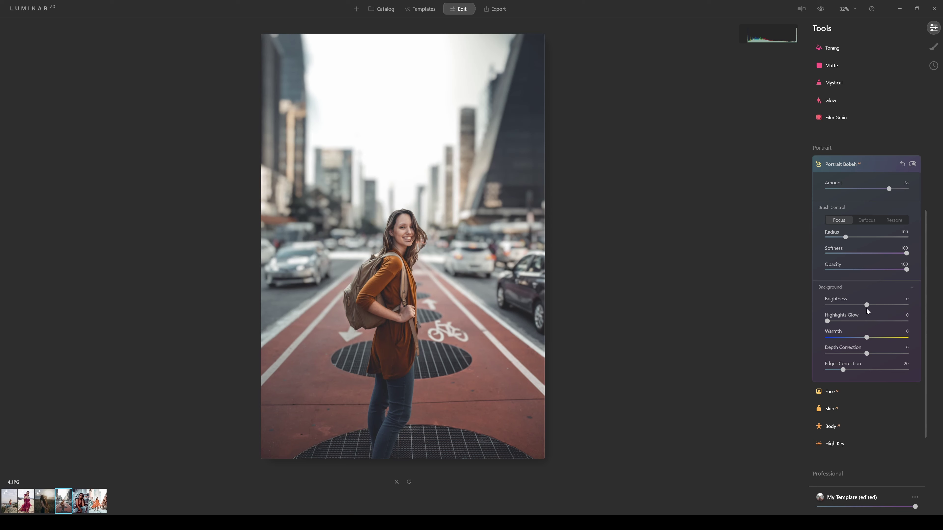
Set the Portrait Bokeh background brightness of the street portrait to -29 and its warmth to 8
left_click_drag(867, 305, 855, 305)
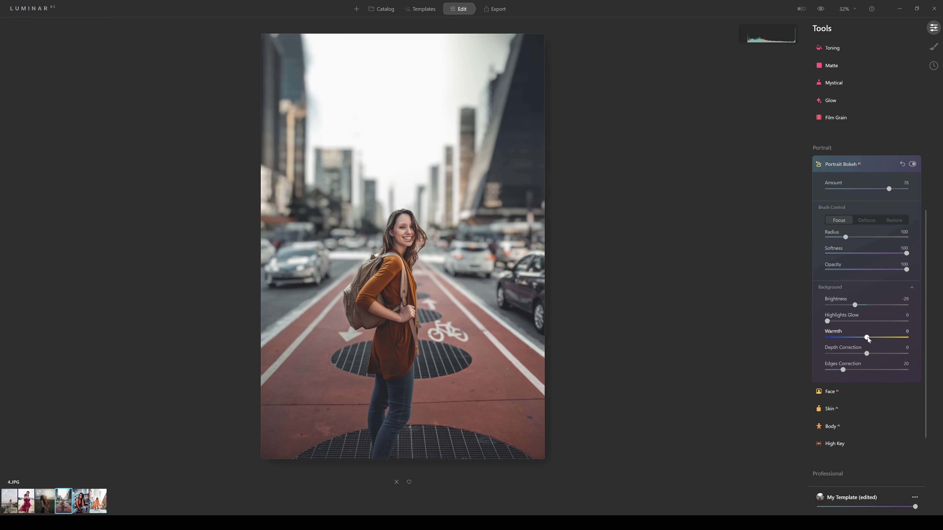
mouse_move(867, 338)
left_mouse_down()
mouse_move(854, 336)
mouse_move(871, 338)
left_mouse_up()
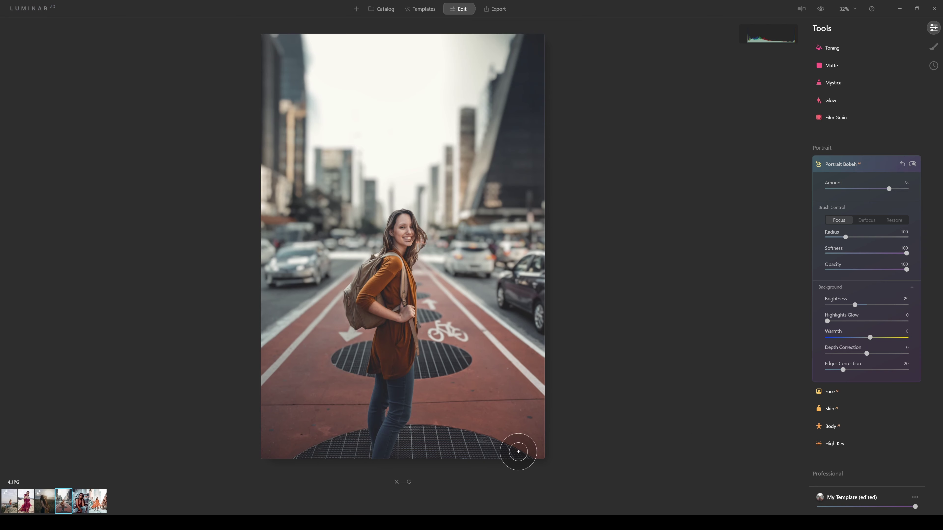
mouse_move(405, 239)
left_mouse_down()
mouse_move(397, 273)
mouse_move(421, 237)
mouse_move(421, 260)
mouse_move(482, 346)
left_mouse_up()
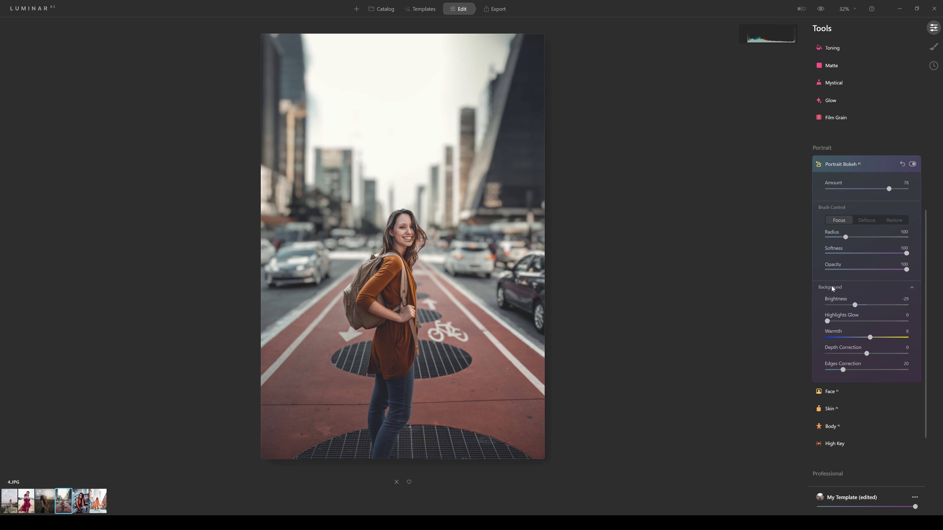
Try the Mystical effect on the street portrait at amounts up to 45, and return the amount to 0
scroll(832, 289, "up", 4)
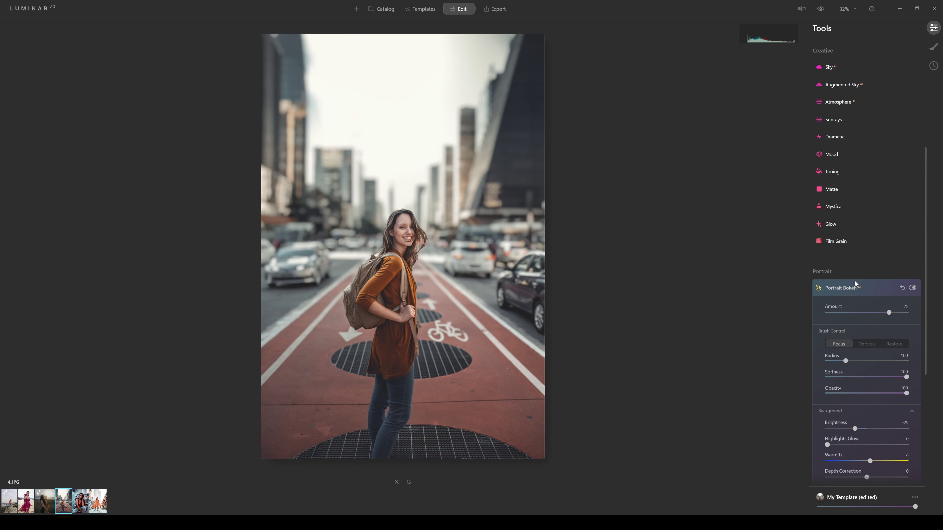
left_click(833, 207)
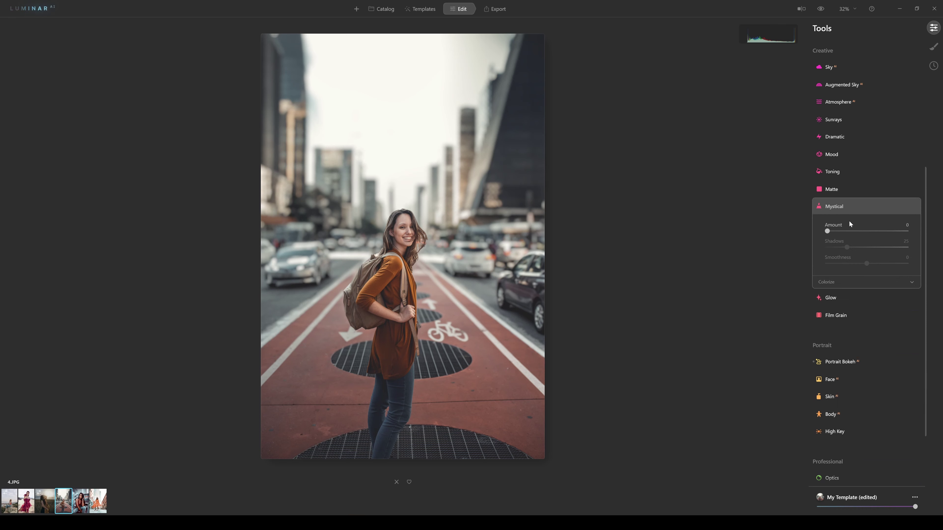
left_click_drag(828, 230, 851, 231)
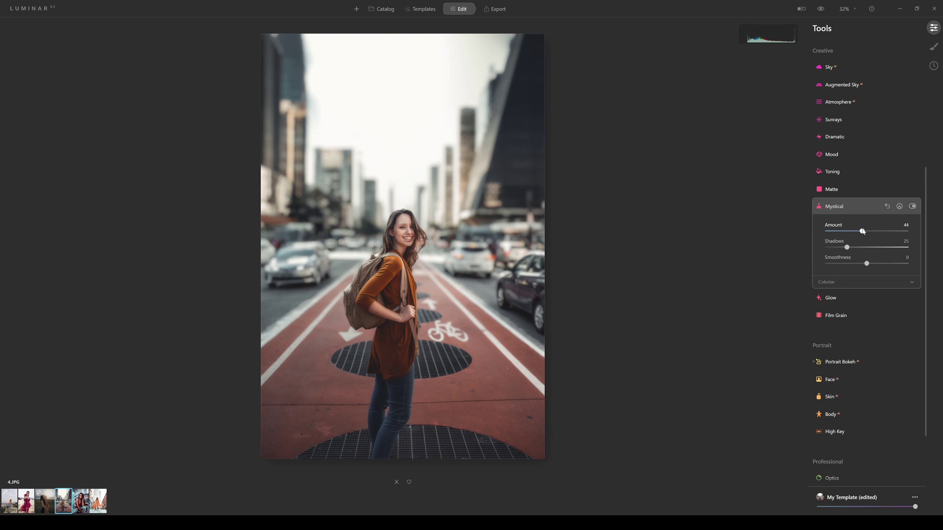
left_click_drag(862, 231, 834, 231)
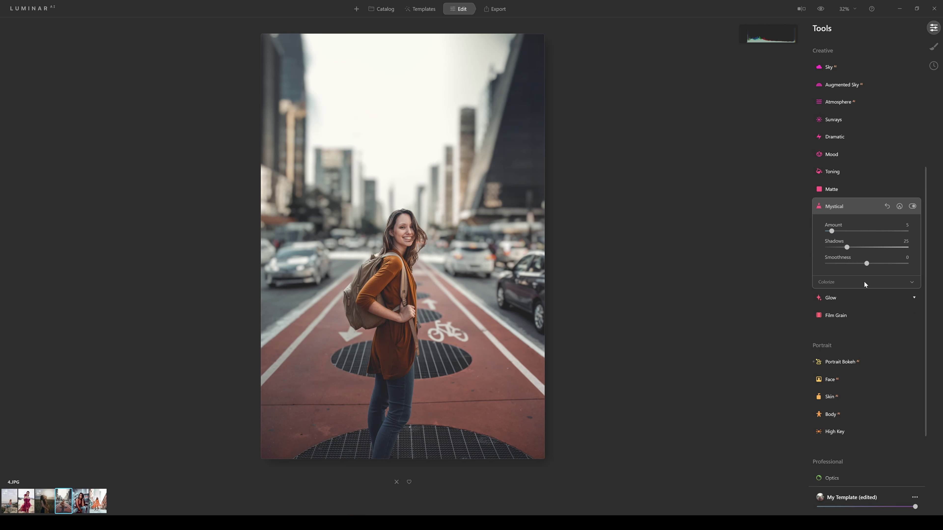
left_click_drag(830, 231, 862, 232)
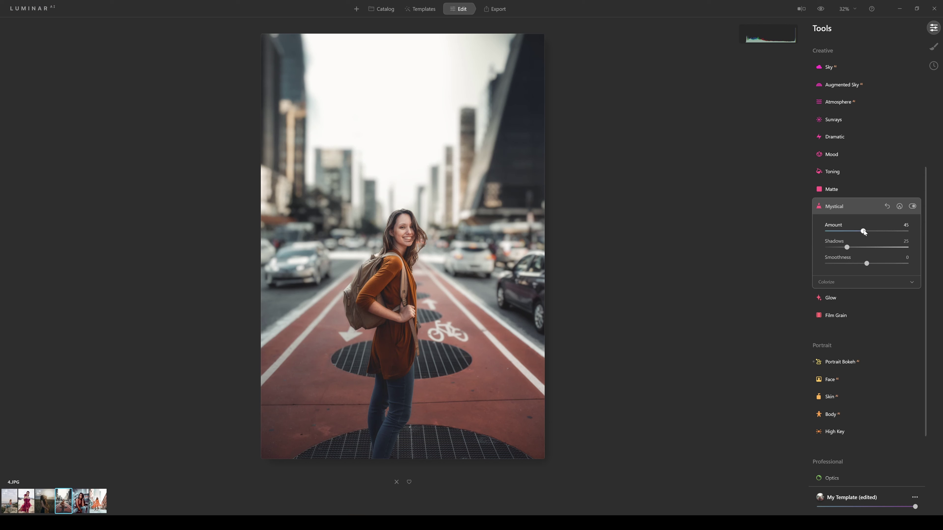
left_click_drag(863, 229, 816, 229)
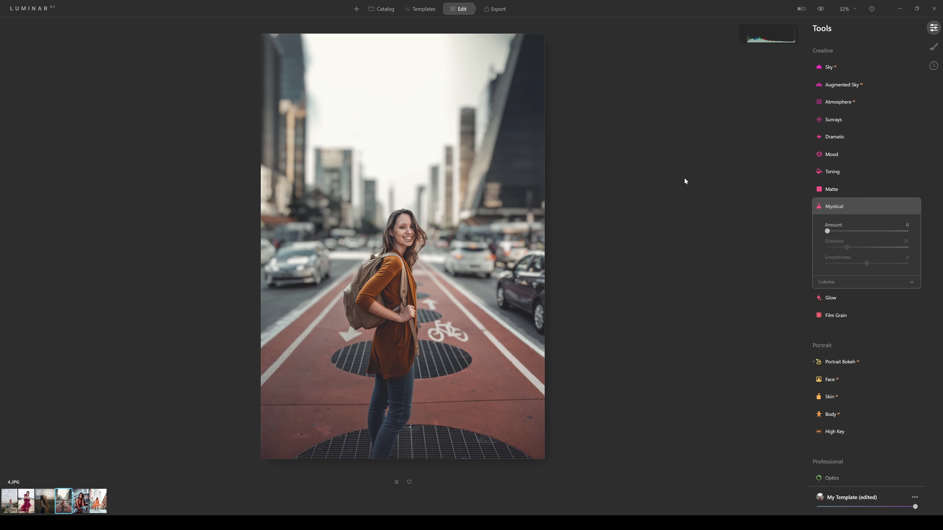
Compare the edited street portrait with its original by sweeping the before/after divider across the photo
left_click(801, 9)
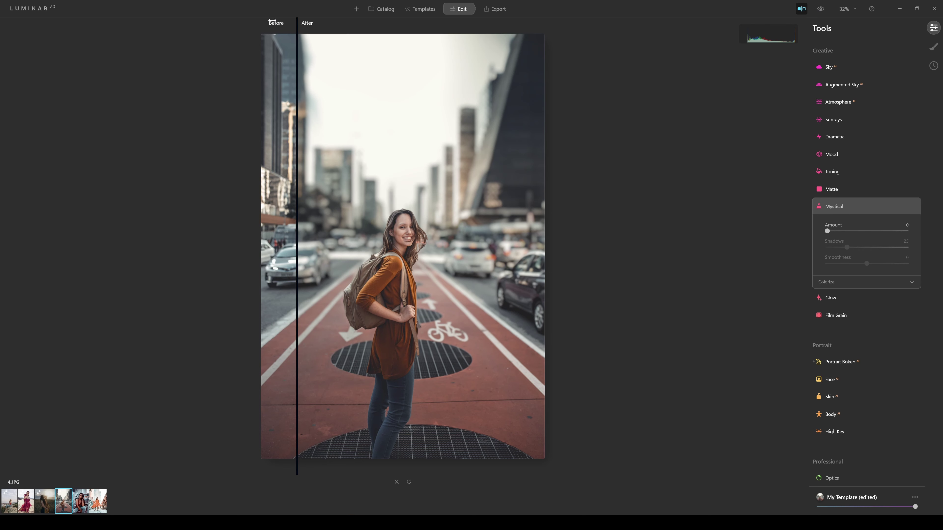
left_click_drag(272, 21, 114, 101)
left_click_drag(270, 92, 2, 104)
left_click_drag(333, 94, 579, 116)
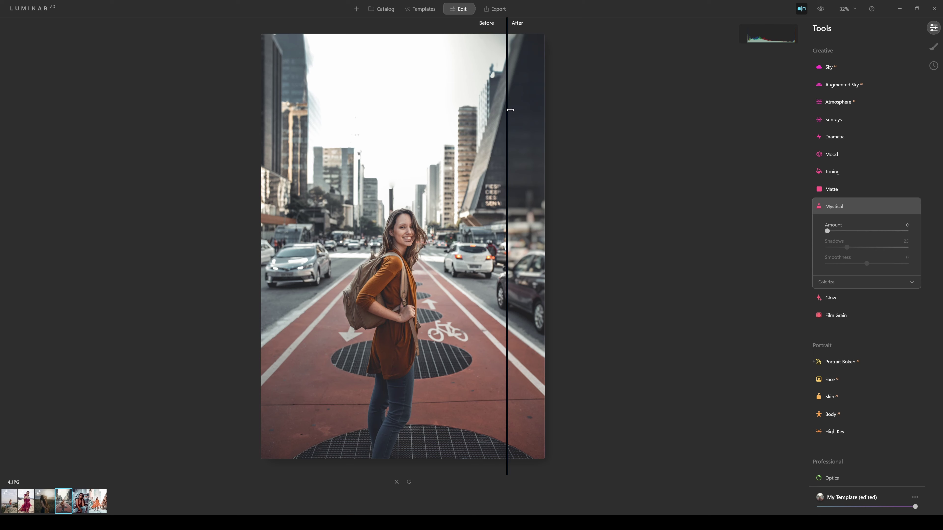
left_click_drag(520, 117, 11, 153)
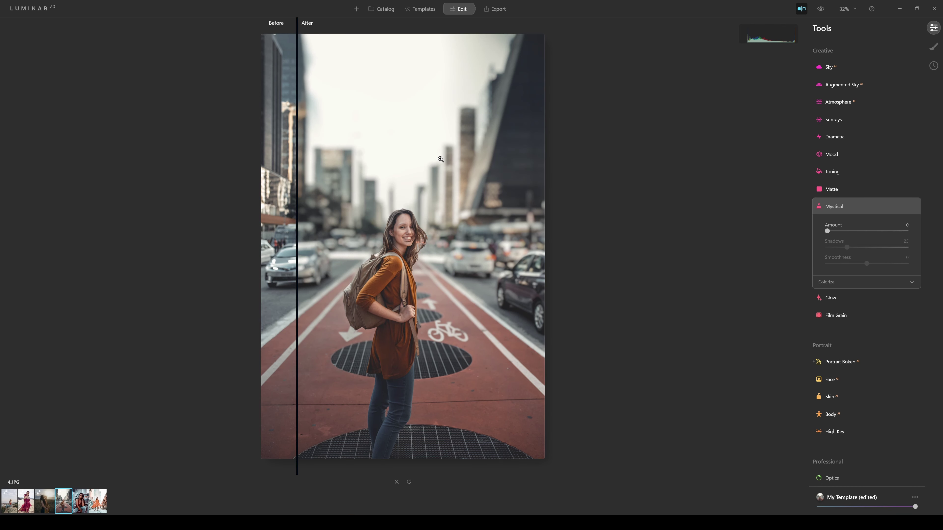
Switch to the staircase portrait 3.JPG and apply Portrait Bokeh with an amount of 100
left_click(82, 500)
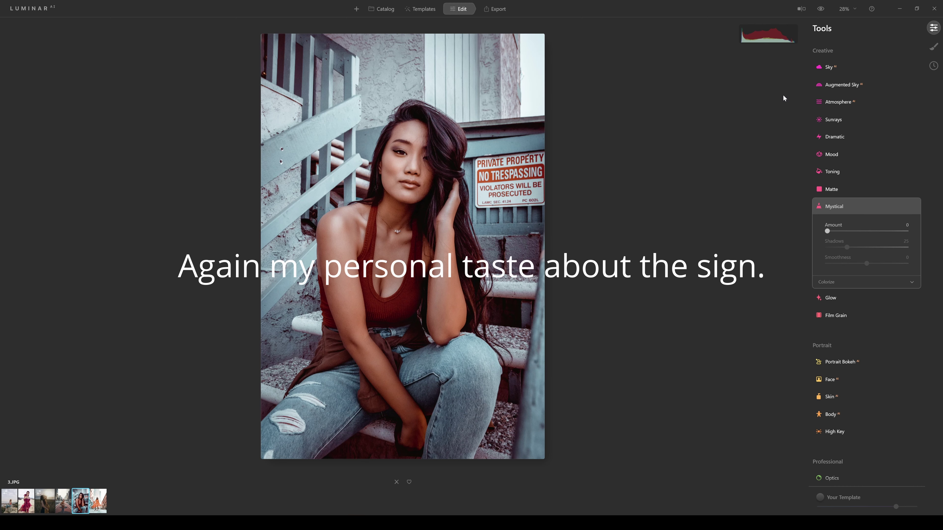
left_click(833, 360)
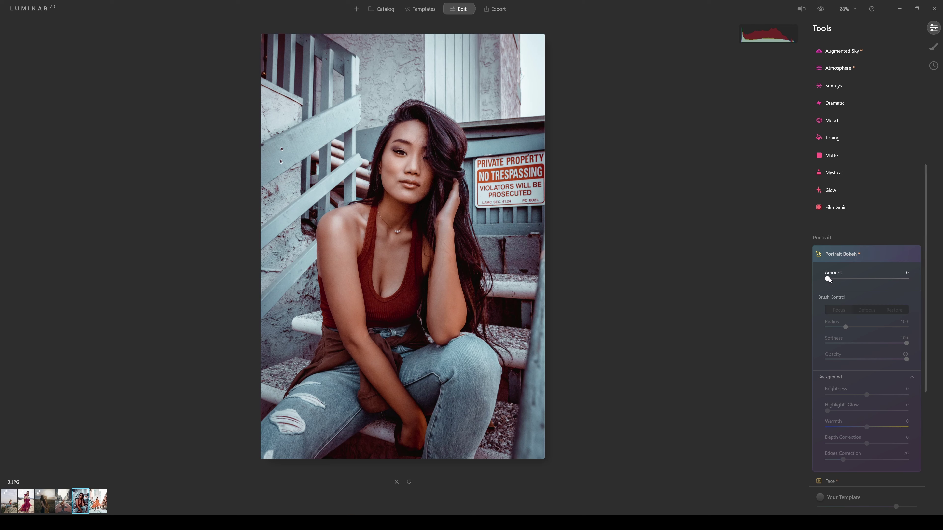
left_click_drag(827, 278, 881, 277)
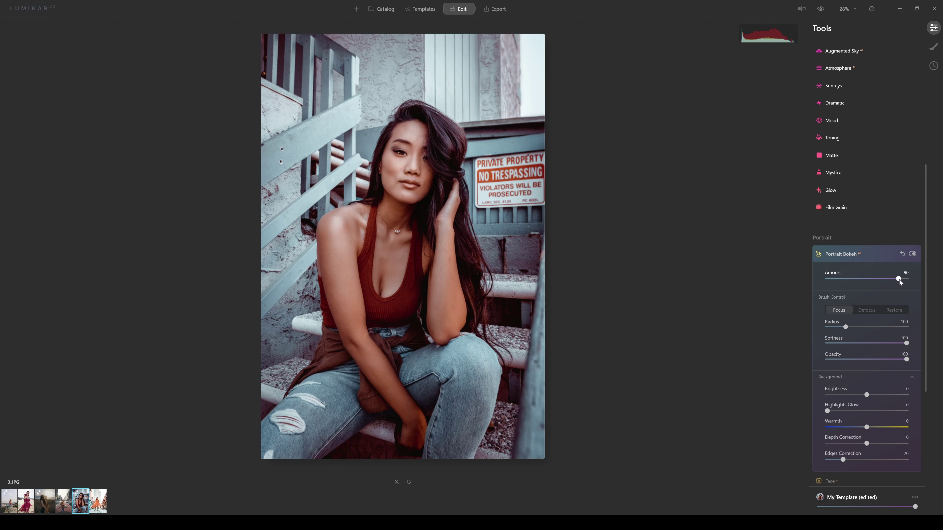
left_click_drag(899, 280, 919, 279)
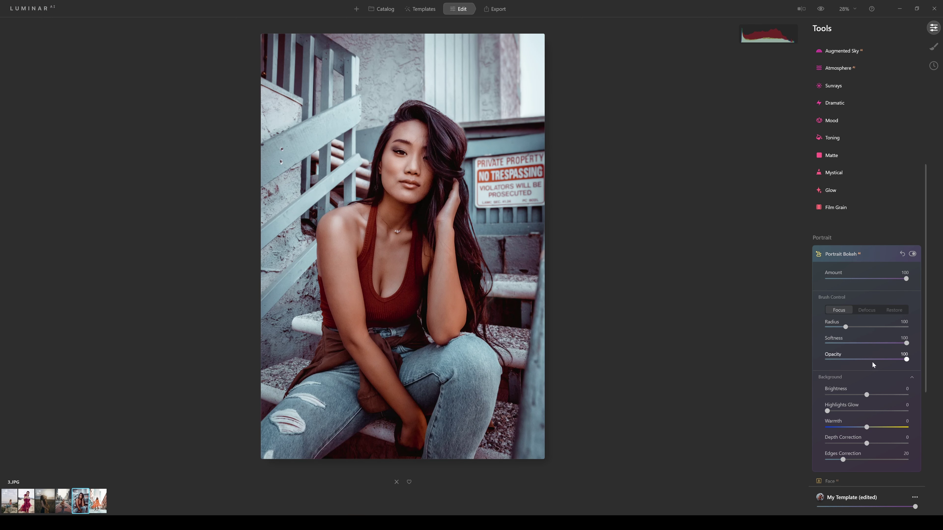
Set the Portrait Bokeh background brightness of the staircase portrait to -75 and its warmth to -30
left_click_drag(866, 395, 831, 394)
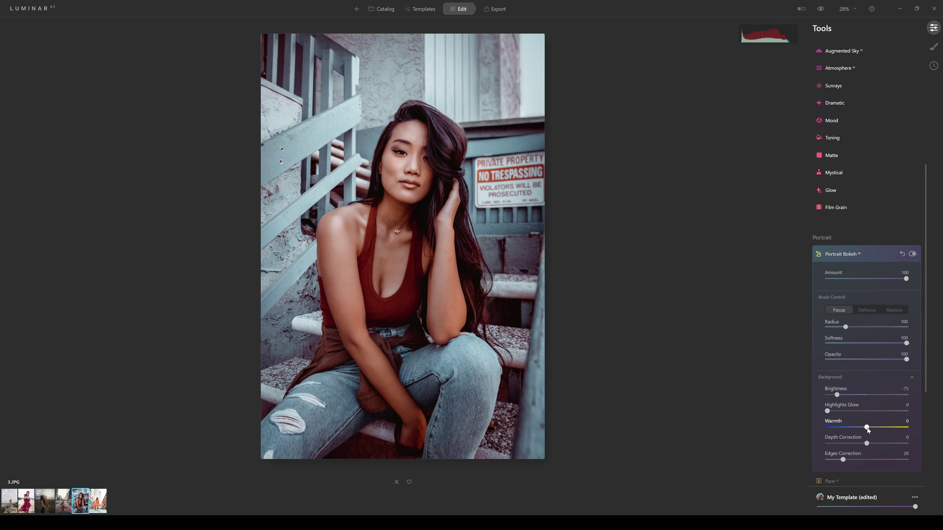
mouse_move(867, 428)
left_mouse_down()
mouse_move(882, 429)
mouse_move(859, 426)
left_mouse_up()
left_click_drag(858, 427, 855, 427)
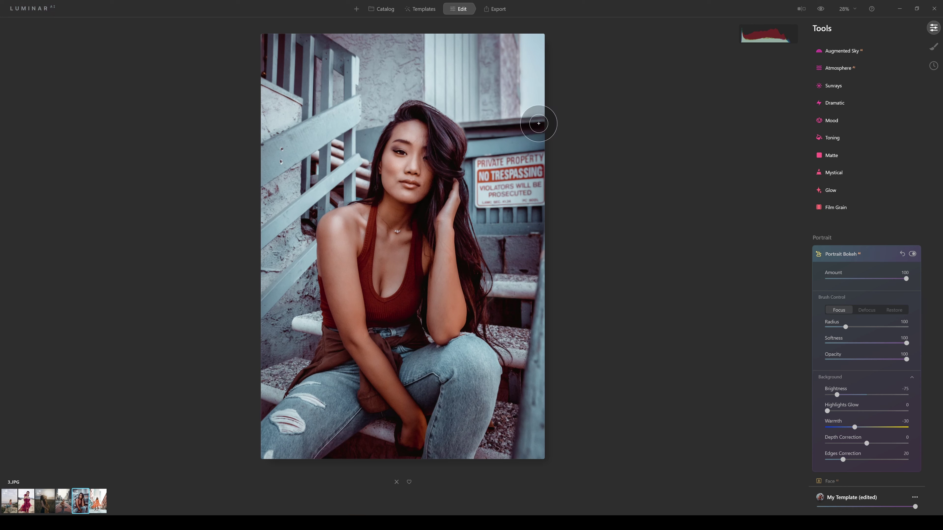
left_click(527, 193)
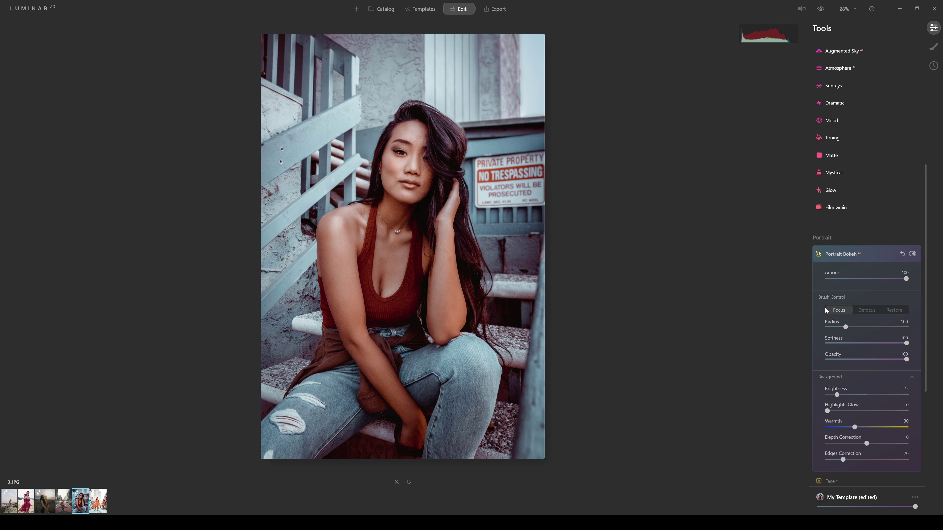
Raise the staircase portrait's color vibrance to 9
scroll(901, 207, "up", 5)
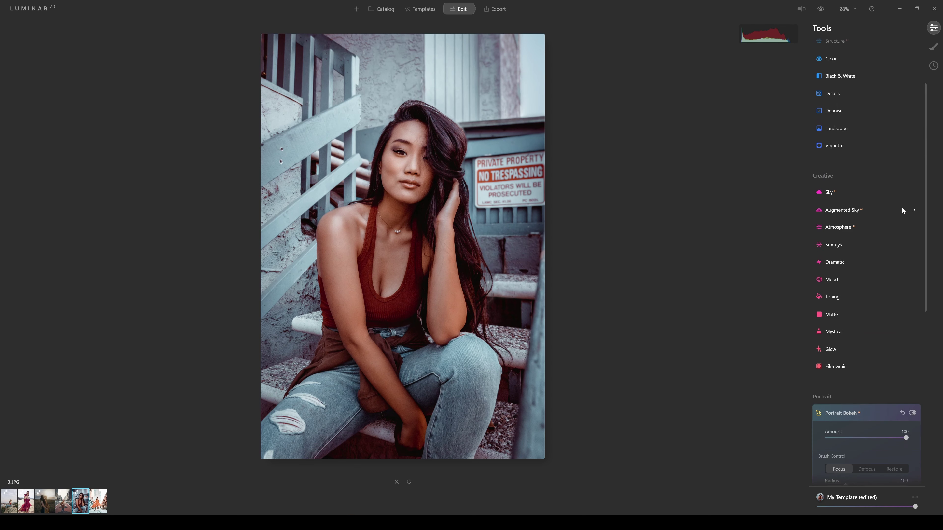
left_click(835, 114)
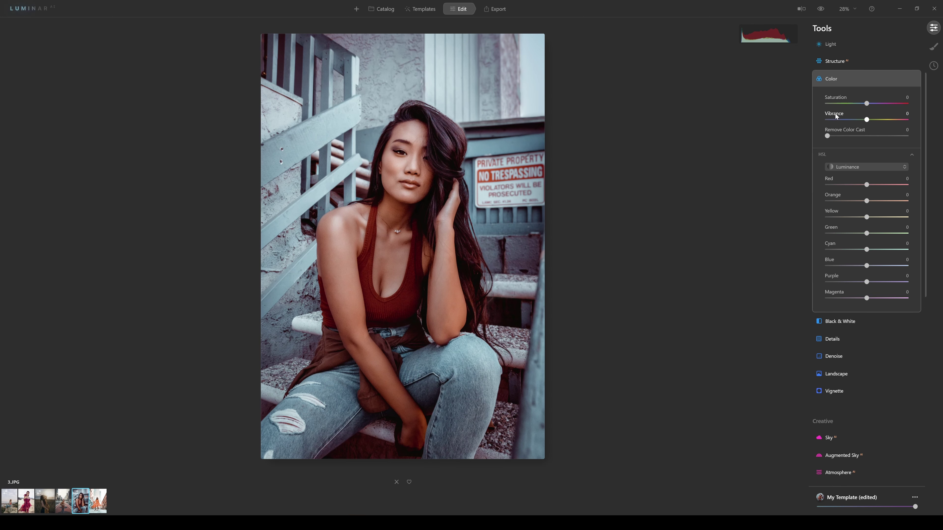
left_click_drag(866, 120, 880, 121)
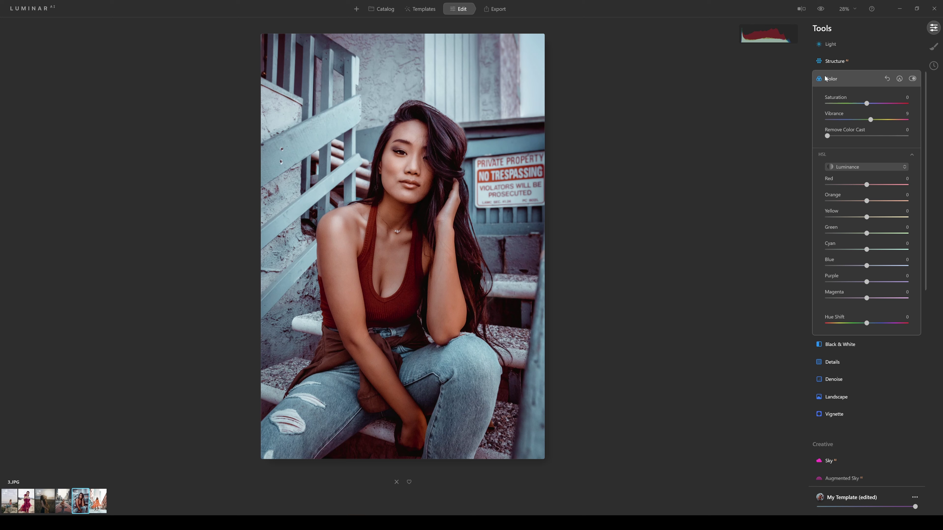
left_click(841, 81)
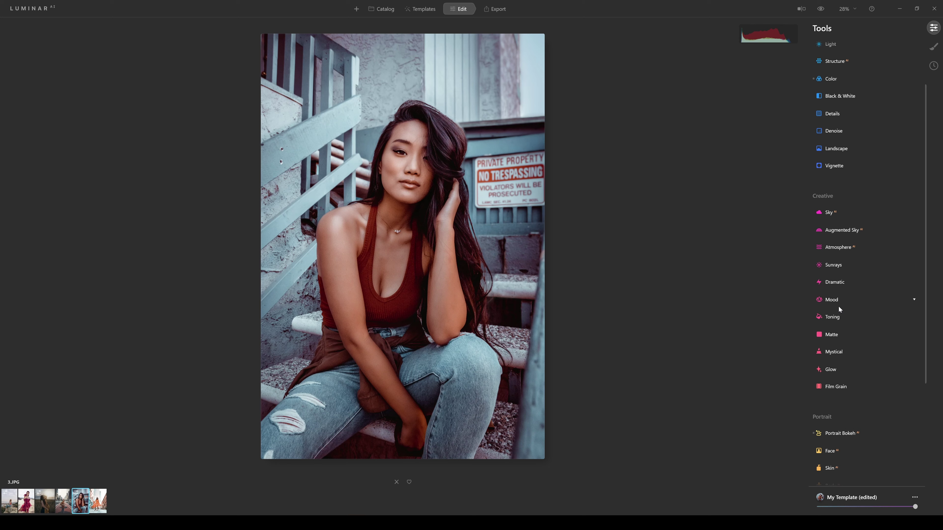
Apply the Mystical effect to the staircase portrait with an amount of 21
left_click(831, 352)
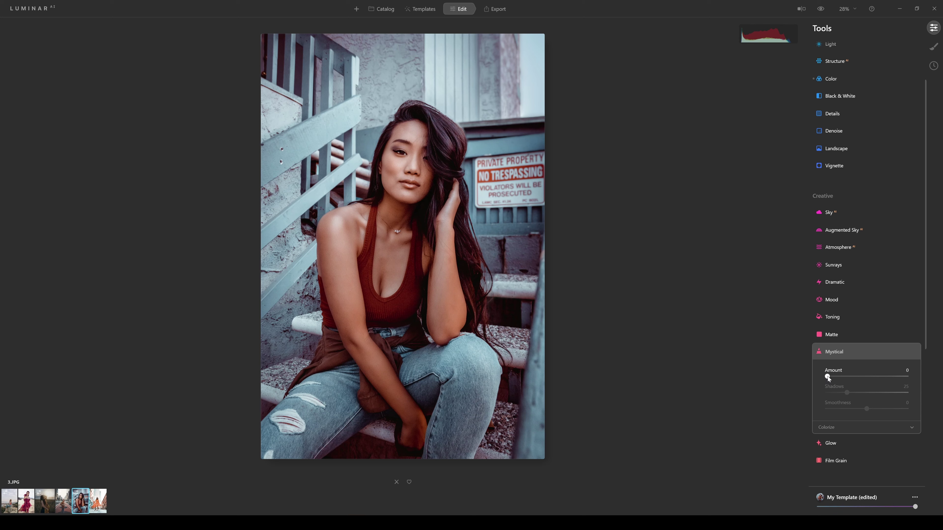
left_click_drag(827, 377, 830, 375)
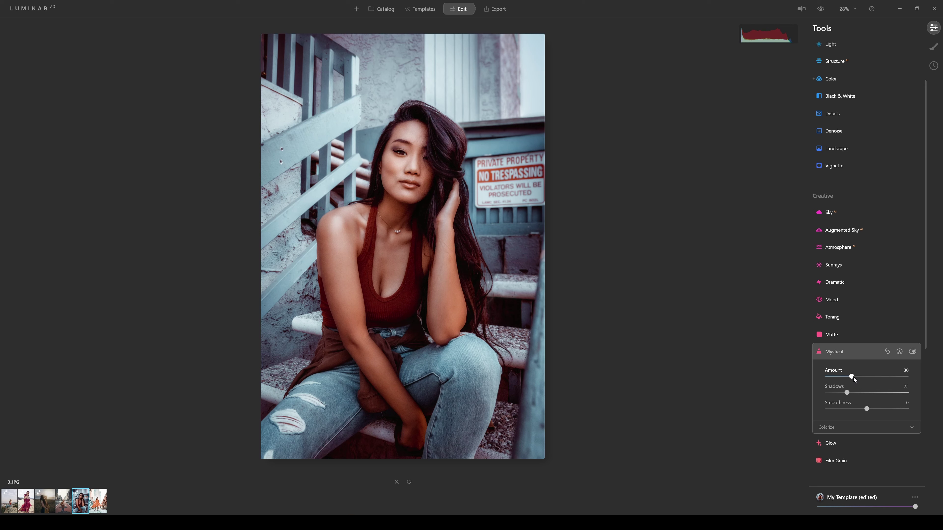
mouse_move(851, 377)
left_mouse_down()
mouse_move(874, 378)
mouse_move(813, 380)
mouse_move(843, 377)
left_mouse_up()
Compare the edited staircase portrait with its original by sweeping the before/after divider across the photo and back
left_click(800, 9)
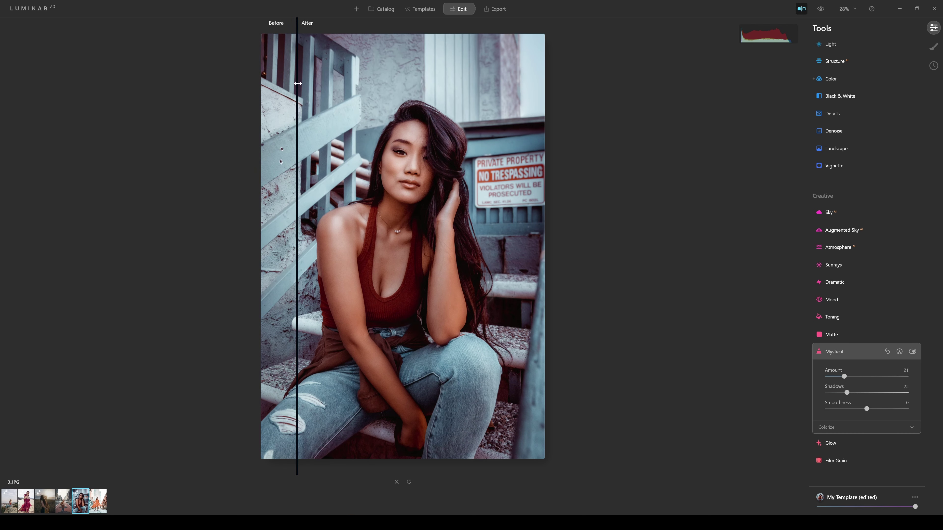
left_click_drag(298, 83, 506, 76)
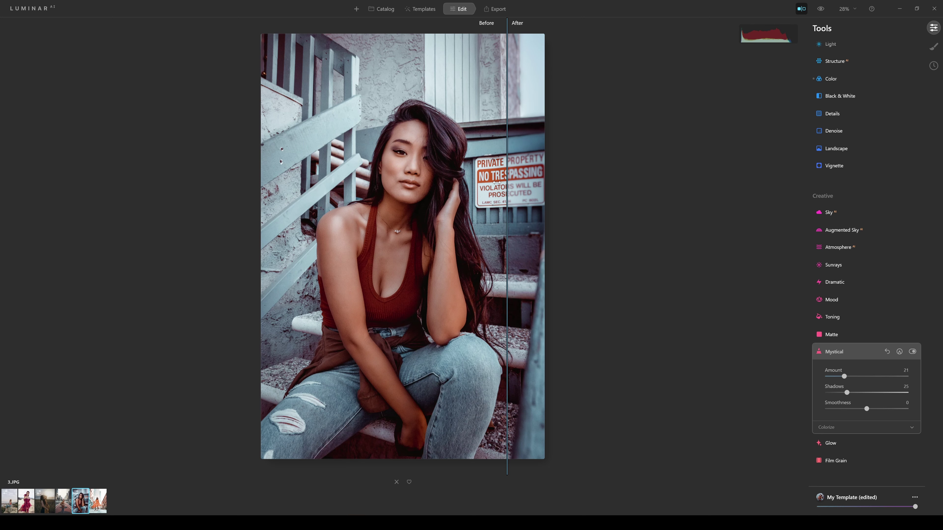
left_click_drag(507, 25, 297, 55)
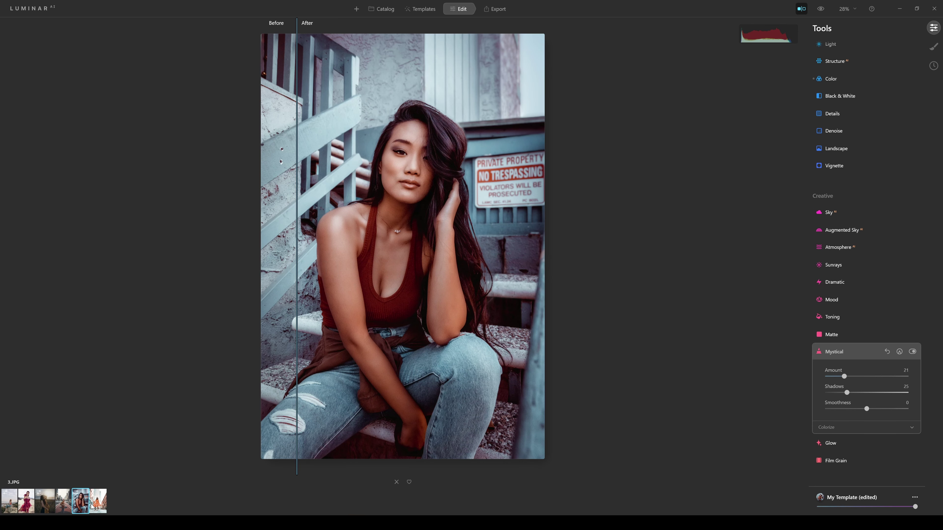
Switch to the orange-dress portrait 1.JPG and apply Portrait Bokeh, trying an amount of 100 and reducing it to 57
left_click(99, 505)
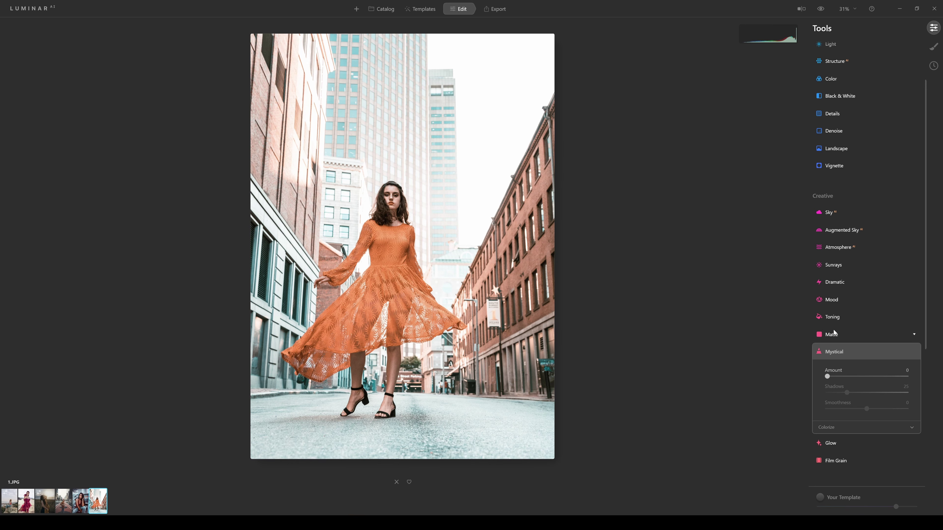
key("ctrl+minus")
key("ctrl+plus")
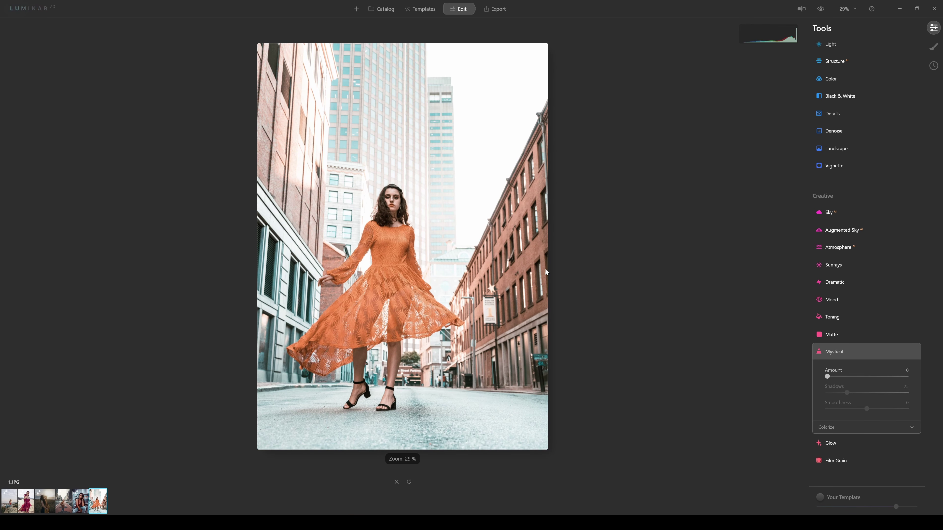
scroll(915, 254, "down", 5)
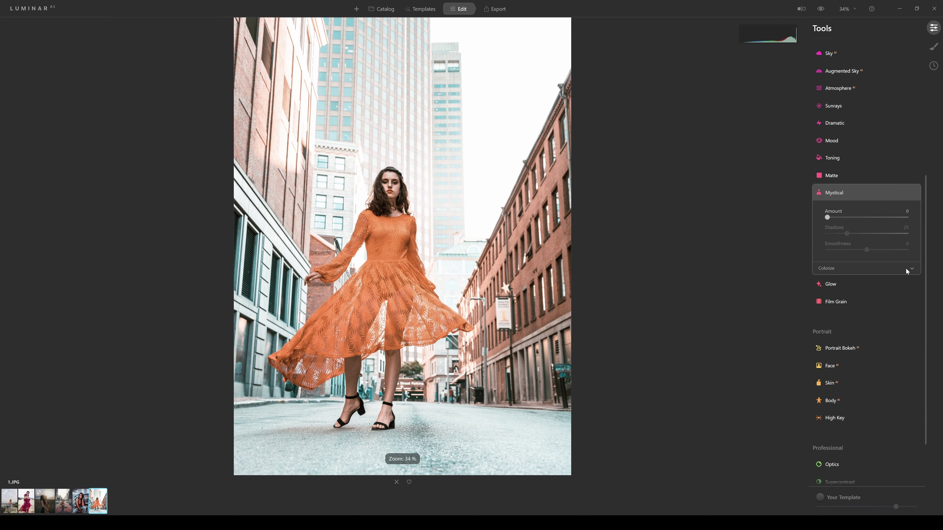
left_click(846, 331)
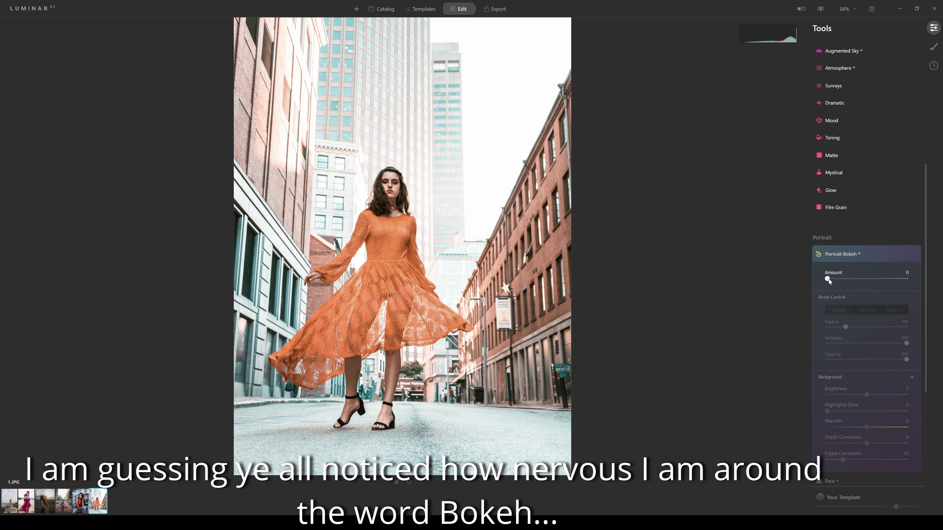
left_click_drag(828, 278, 924, 287)
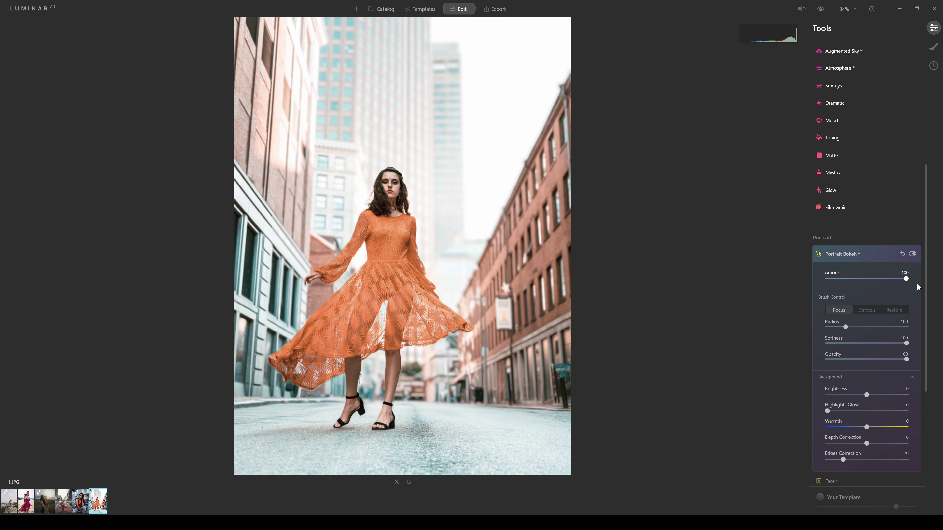
left_click_drag(906, 283, 873, 279)
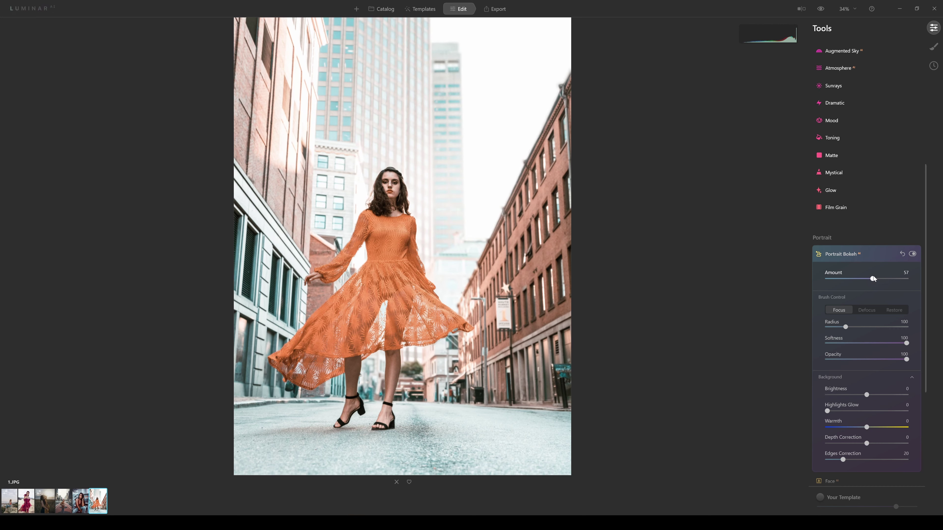
Try Portrait Bokeh amounts between 32 and 92 on the orange-dress portrait, and return the amount to 0
mouse_move(464, 299)
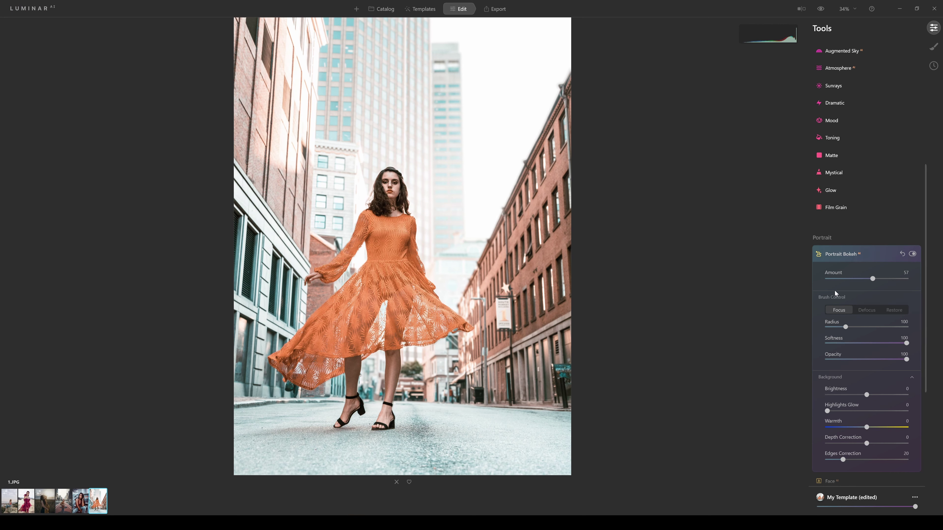
left_click_drag(869, 278, 863, 278)
mouse_move(497, 265)
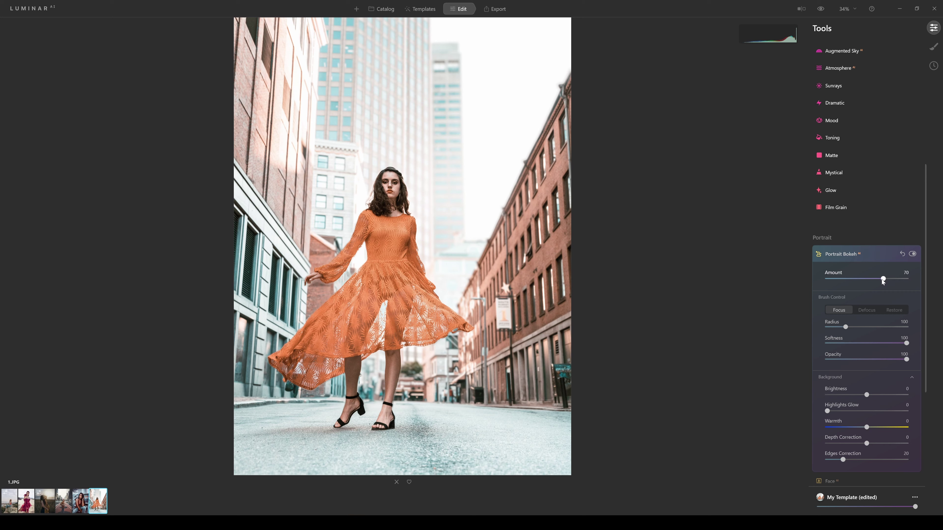
left_click_drag(882, 279, 860, 281)
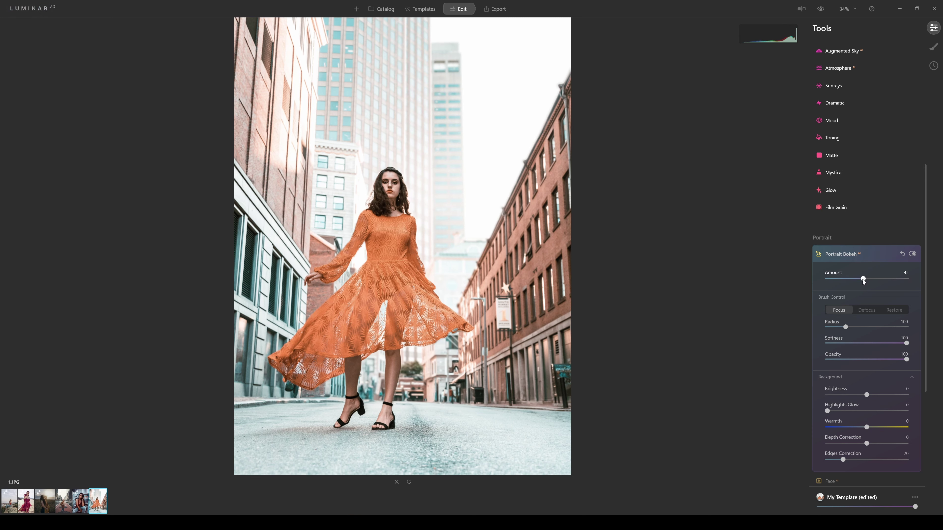
left_click_drag(862, 279, 856, 280)
left_click_drag(871, 279, 893, 278)
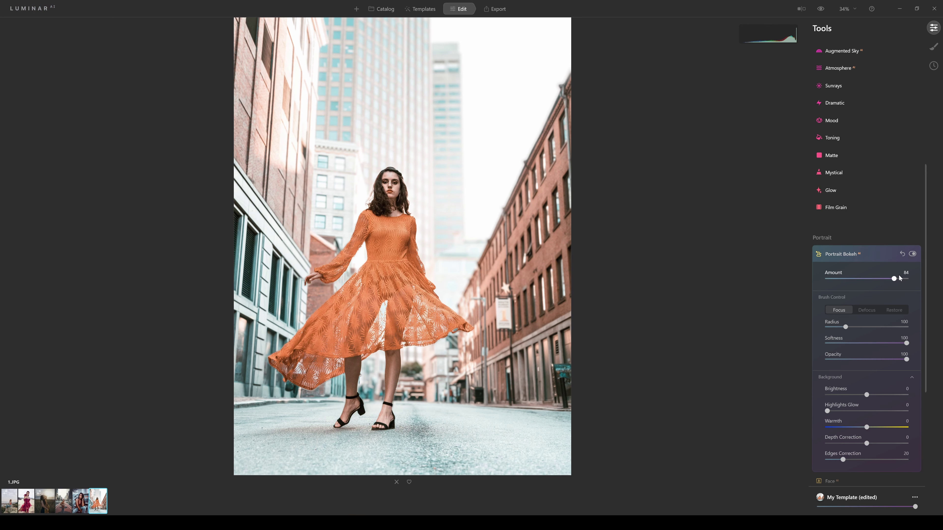
left_click_drag(894, 278, 872, 282)
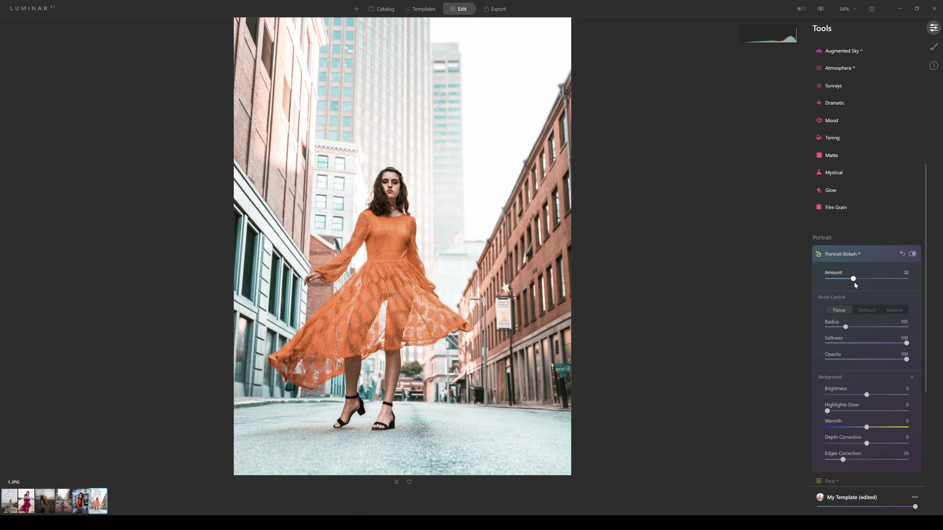
left_click_drag(855, 282, 894, 281)
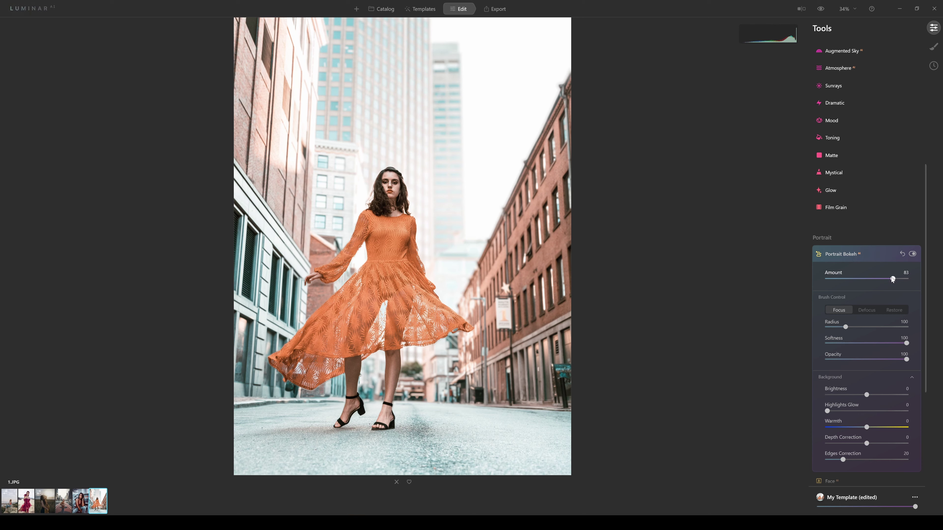
mouse_move(891, 277)
left_mouse_down()
mouse_move(868, 274)
mouse_move(898, 276)
left_mouse_up()
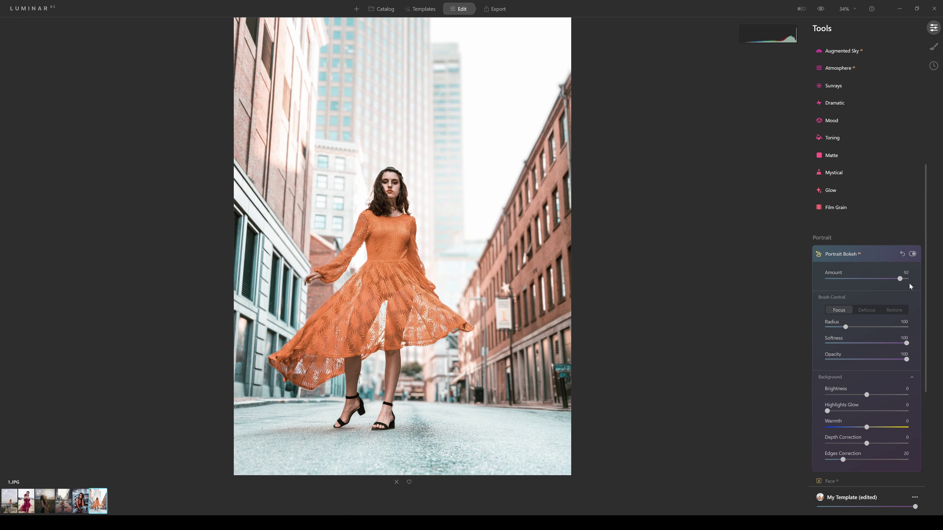
left_click_drag(899, 274, 810, 277)
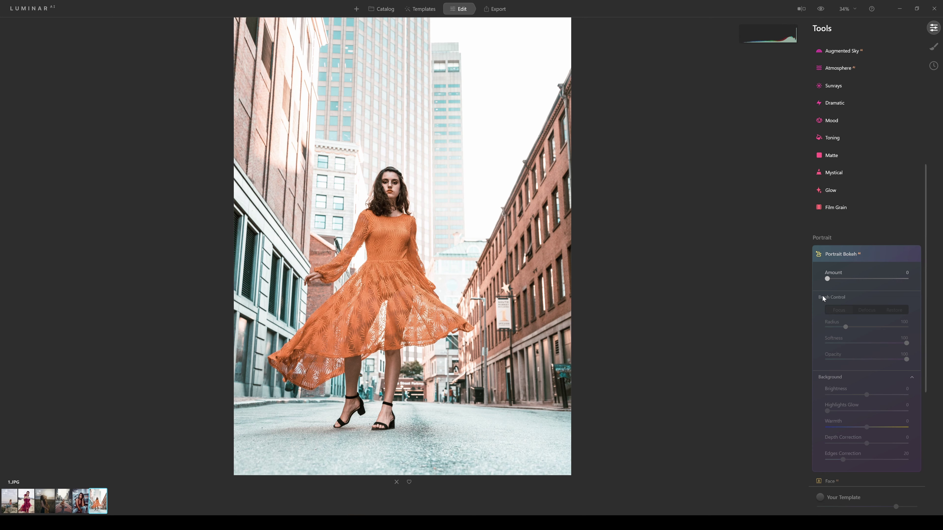
Set the Portrait Bokeh amount of the orange-dress portrait to 97
left_click_drag(828, 281, 900, 289)
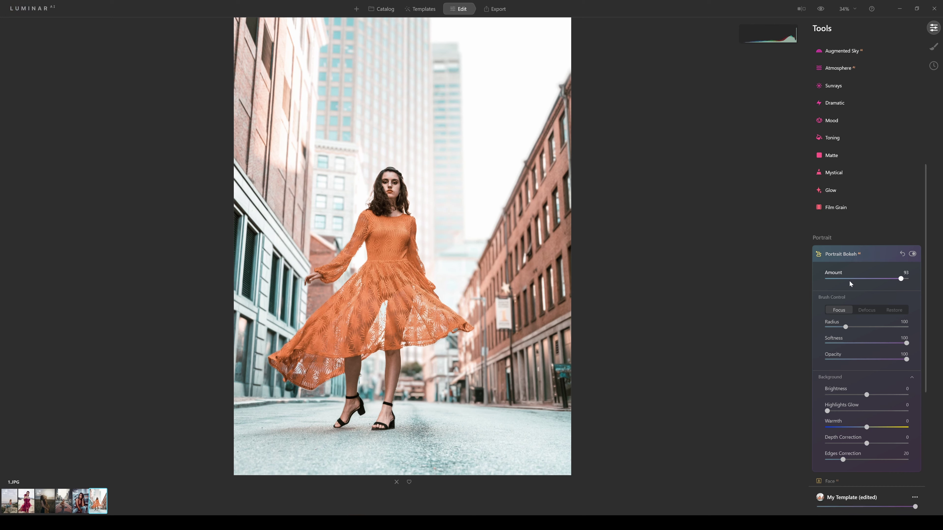
mouse_move(490, 272)
mouse_move(905, 278)
left_mouse_down()
mouse_move(864, 290)
mouse_move(904, 278)
left_mouse_up()
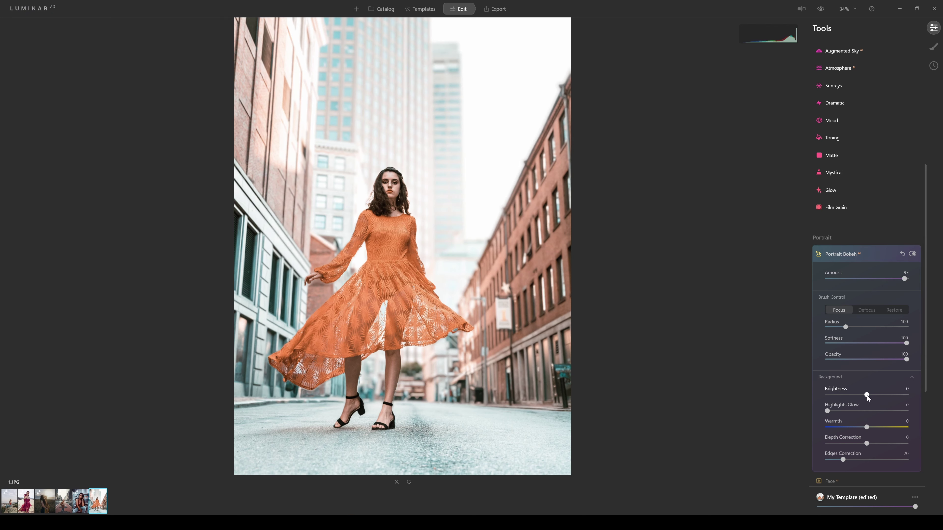
Set the Portrait Bokeh background brightness of the orange-dress portrait to -79 and its warmth to -18
left_click_drag(867, 395, 835, 395)
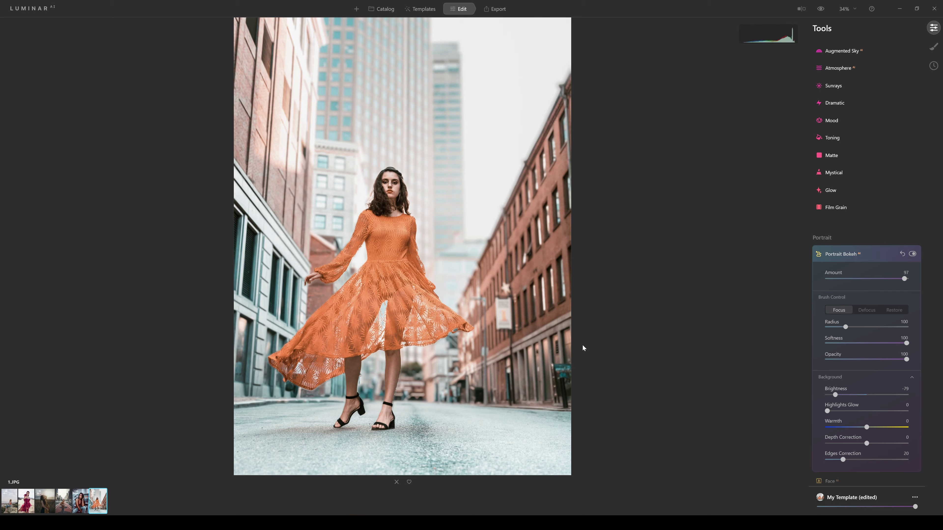
mouse_move(568, 274)
mouse_move(866, 428)
left_mouse_down()
mouse_move(848, 428)
mouse_move(872, 428)
left_mouse_up()
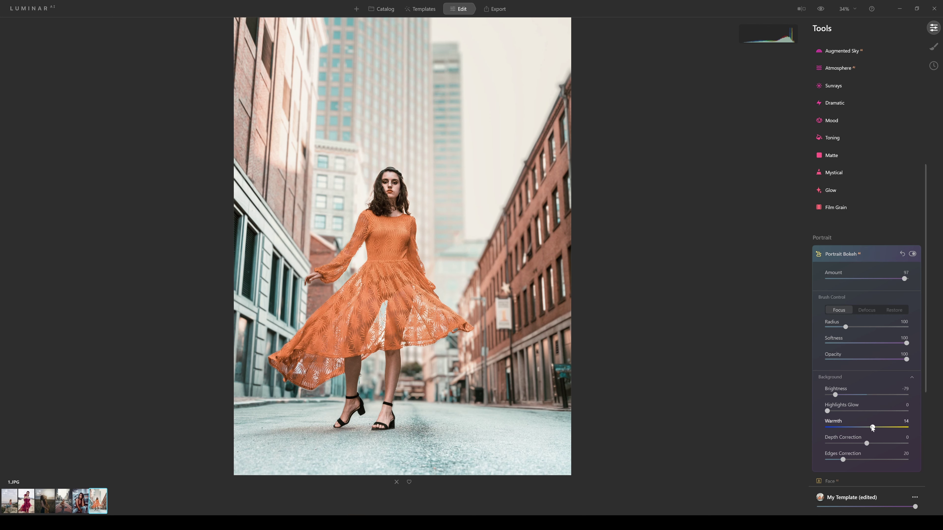
mouse_move(872, 427)
left_mouse_down()
mouse_move(810, 429)
mouse_move(903, 428)
mouse_move(859, 427)
left_mouse_up()
left_click(520, 310)
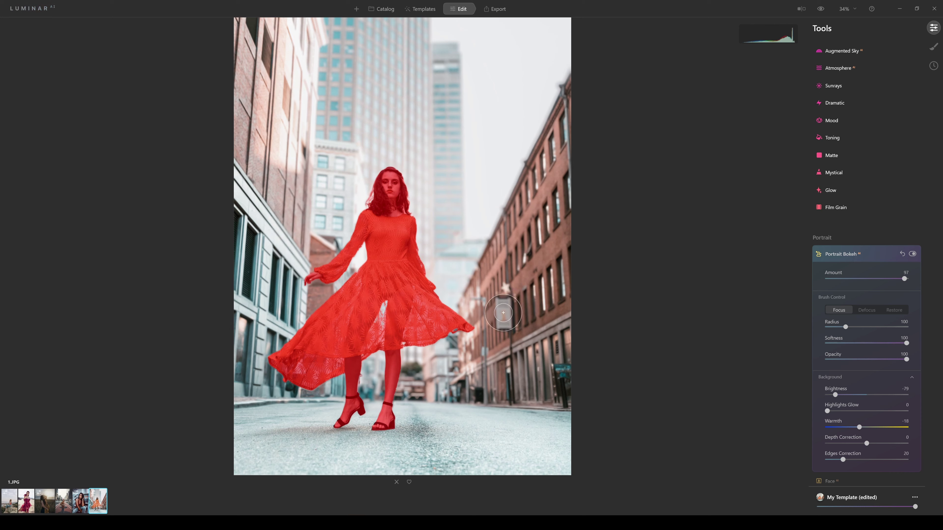
Try Portrait Bokeh background warmths of 27 and -71 on the orange-dress portrait, and set the amount to 100
left_click_drag(856, 428, 877, 423)
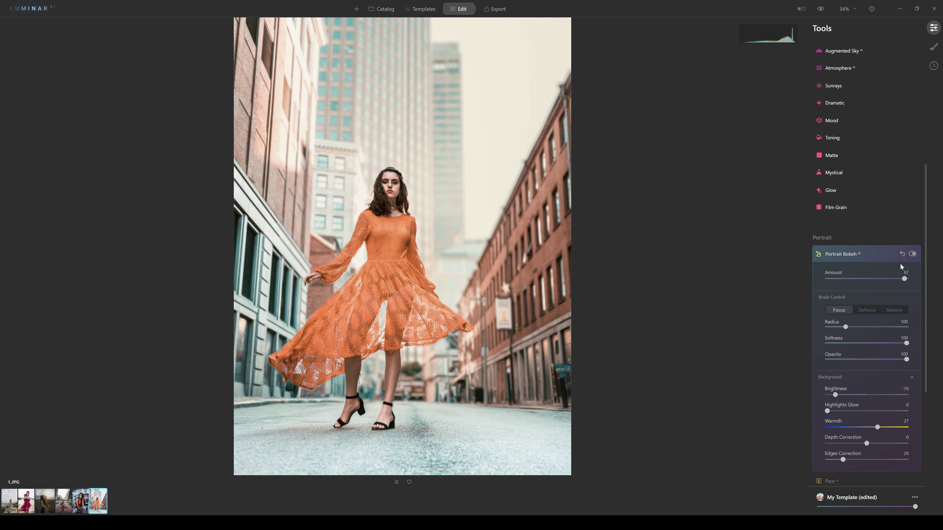
left_click_drag(905, 277, 864, 280)
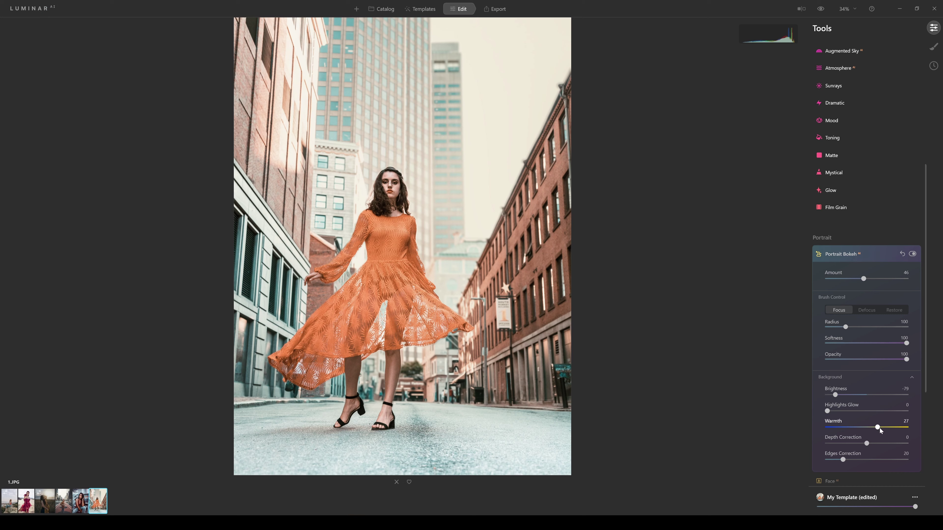
left_click_drag(877, 427, 837, 427)
left_click_drag(863, 279, 910, 284)
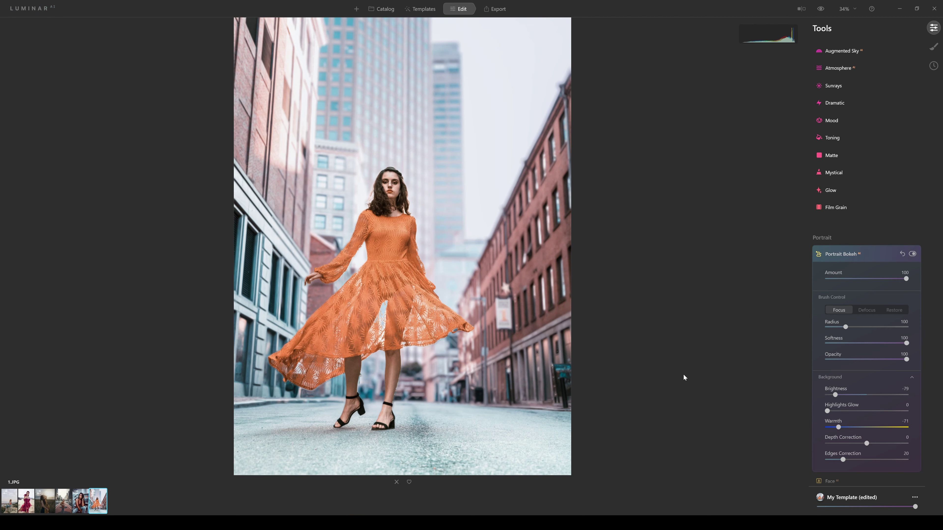
Try background warmths of -100 and -49, then settle on a warmth of 19 and a background brightness of -75
left_click_drag(838, 427, 820, 426)
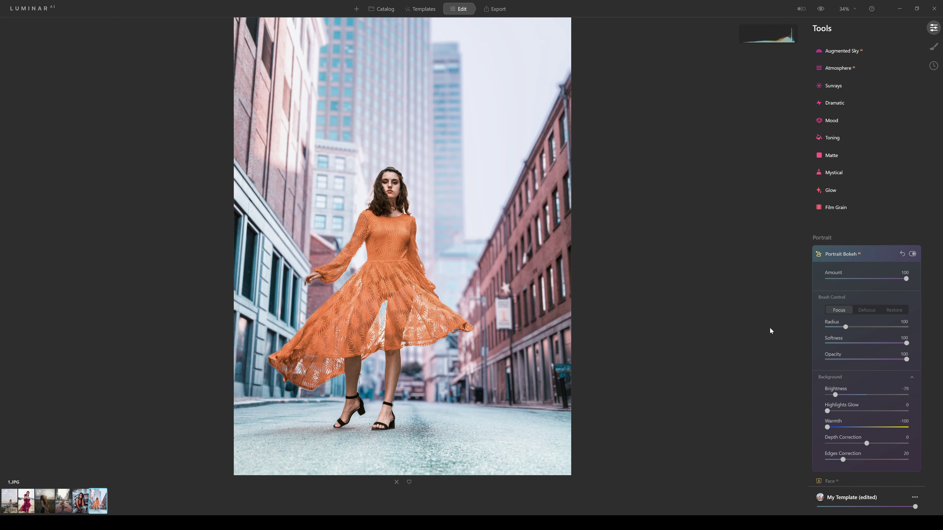
left_click_drag(827, 427, 848, 428)
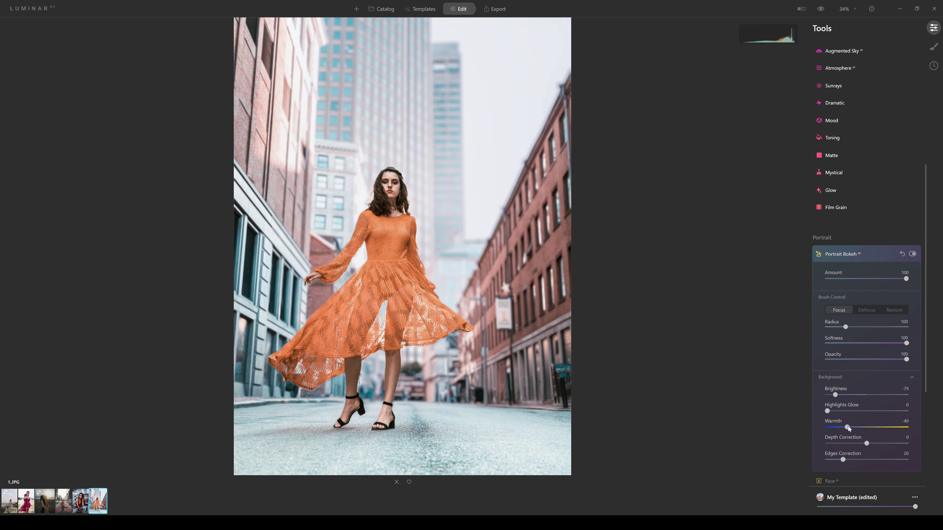
left_click_drag(849, 428, 875, 429)
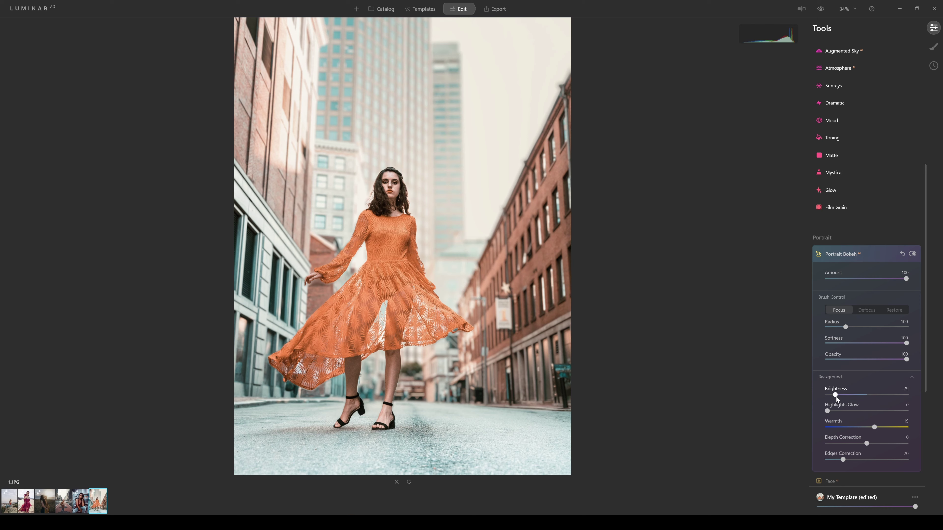
left_click_drag(835, 398, 837, 398)
Apply the Mystical effect to the orange-dress portrait with an amount of 15
left_click(839, 208)
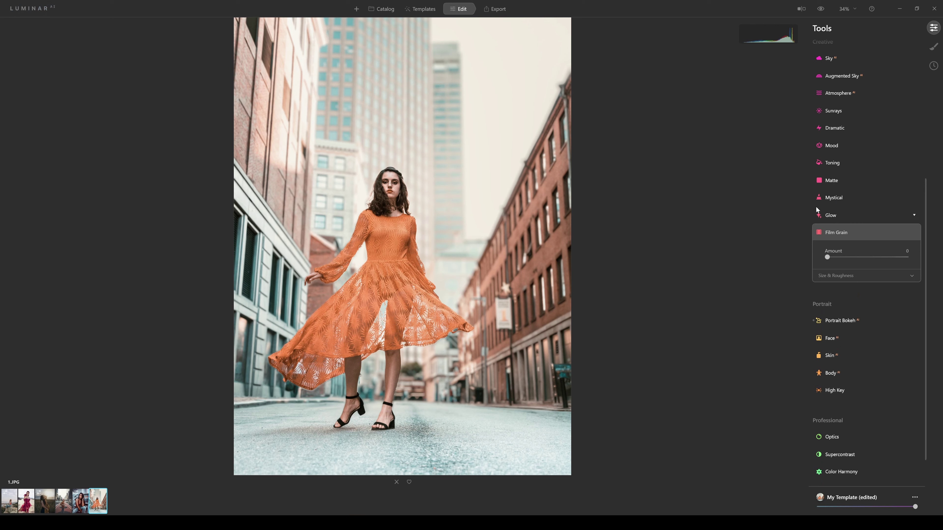
left_click(829, 198)
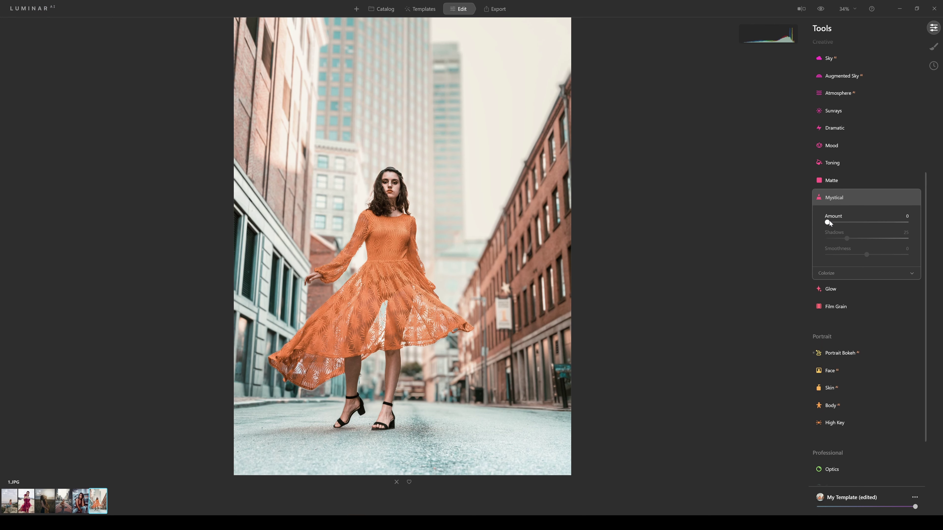
left_click_drag(828, 222, 838, 223)
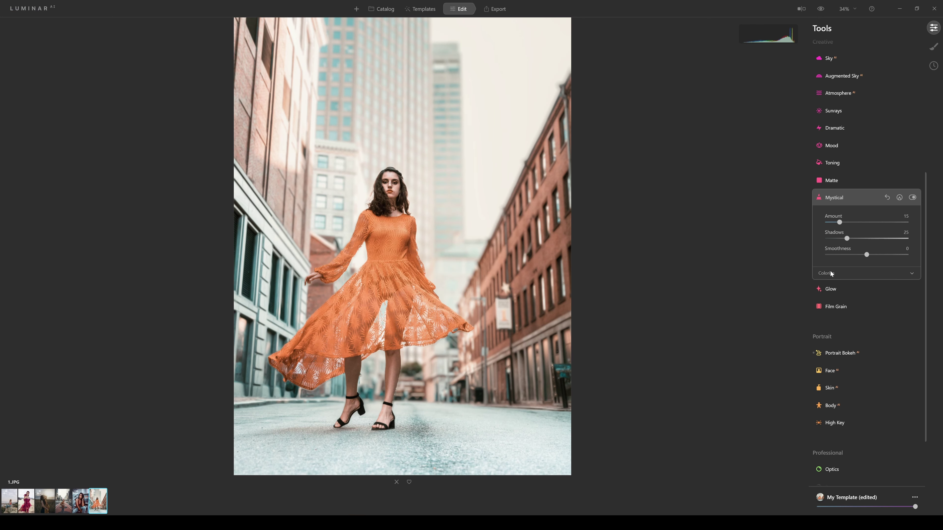
Compare the edited orange-dress portrait with the original by sweeping the before/after divider across the photo
left_click(801, 9)
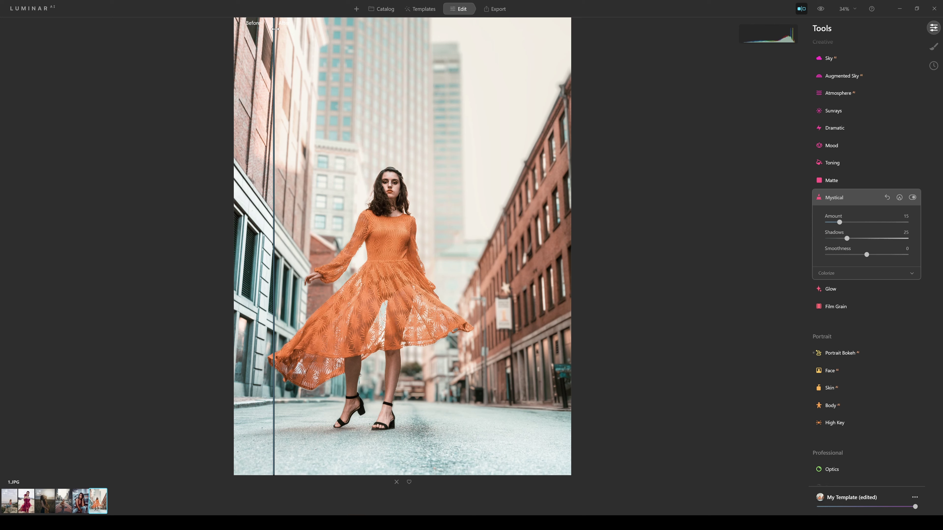
left_click_drag(276, 26, 636, 37)
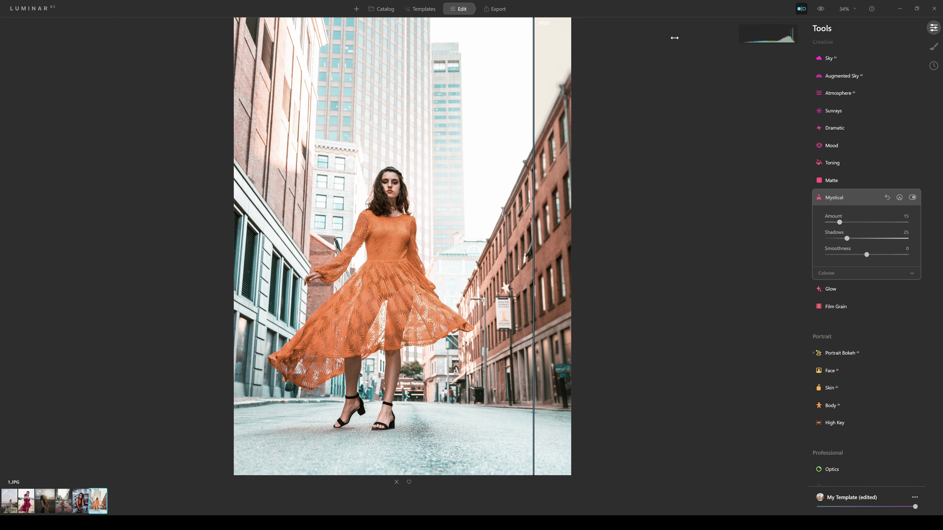
left_click_drag(674, 38, 145, 87)
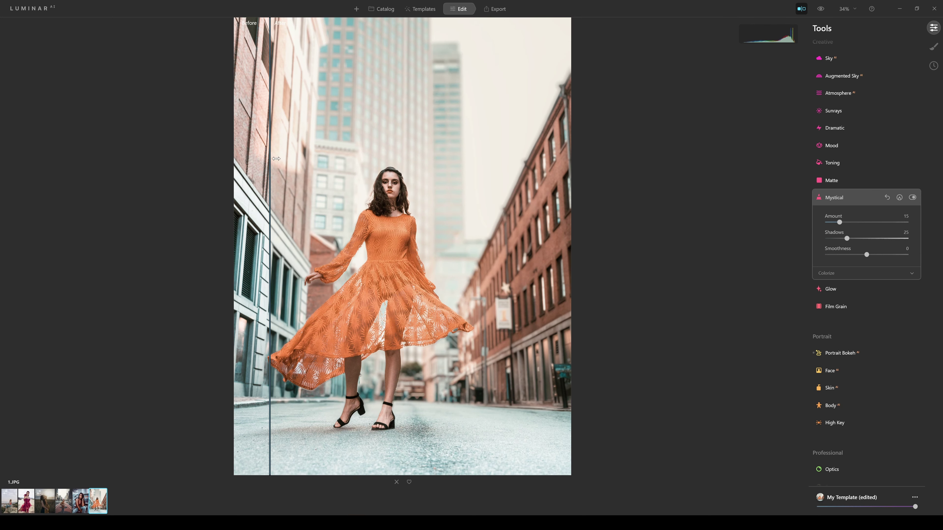
left_click_drag(267, 93, 333, 155)
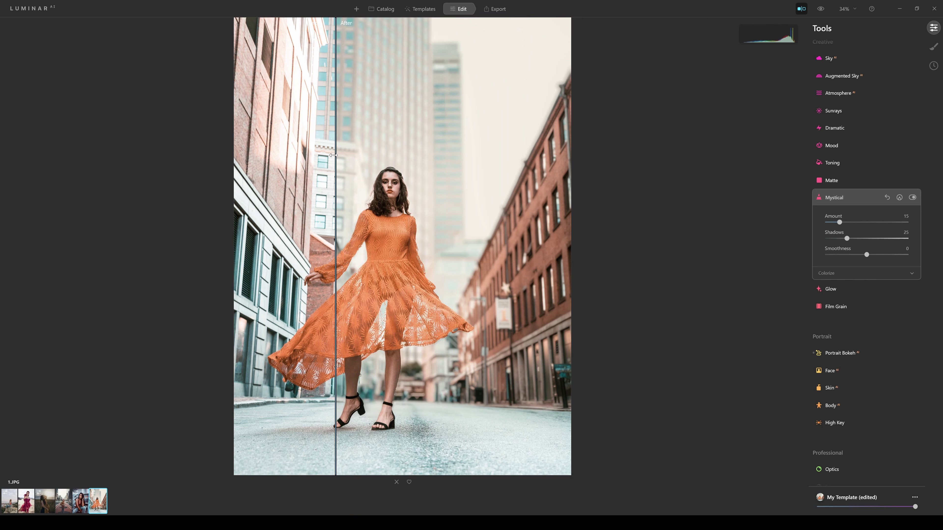
Reopen Portrait Bokeh and set its edges correction to 0 after trying higher values such as 70
left_click(837, 349)
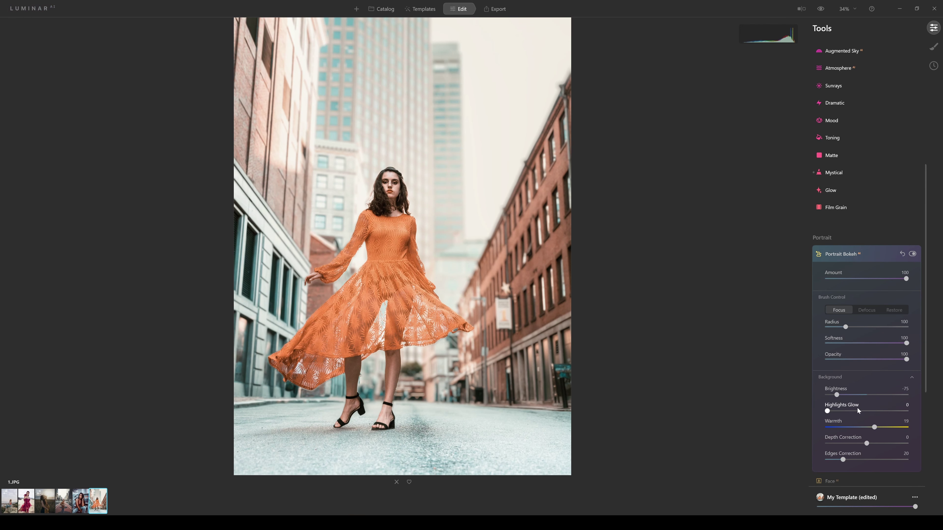
scroll(854, 419, "down", 1)
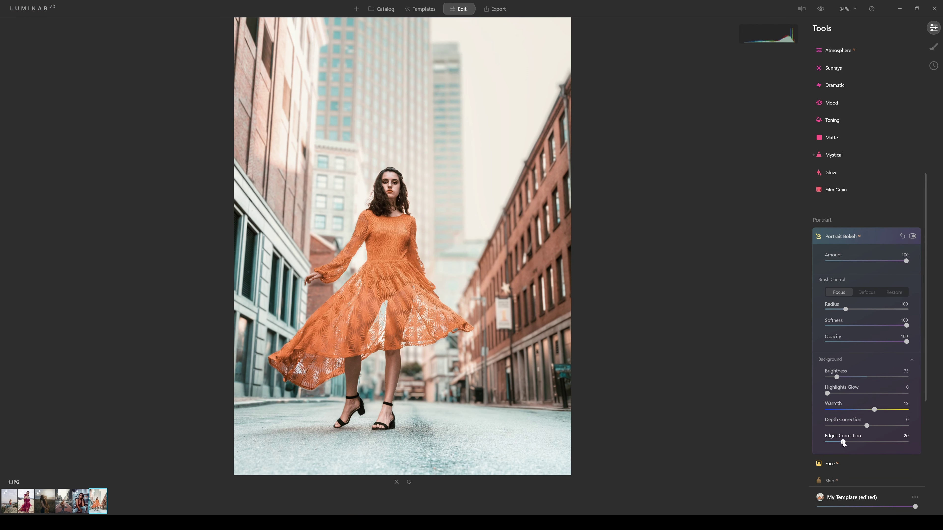
left_click_drag(838, 442, 826, 442)
left_click_drag(827, 442, 913, 441)
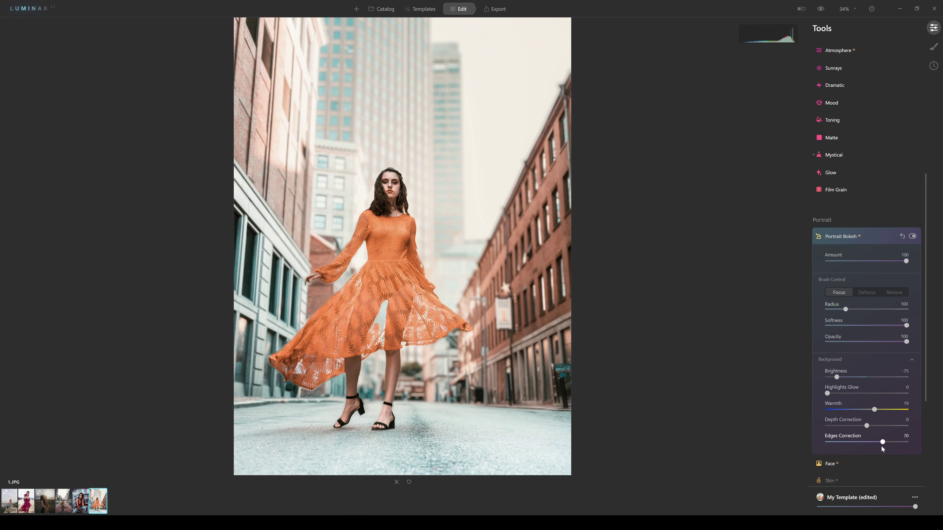
left_click_drag(881, 445, 820, 449)
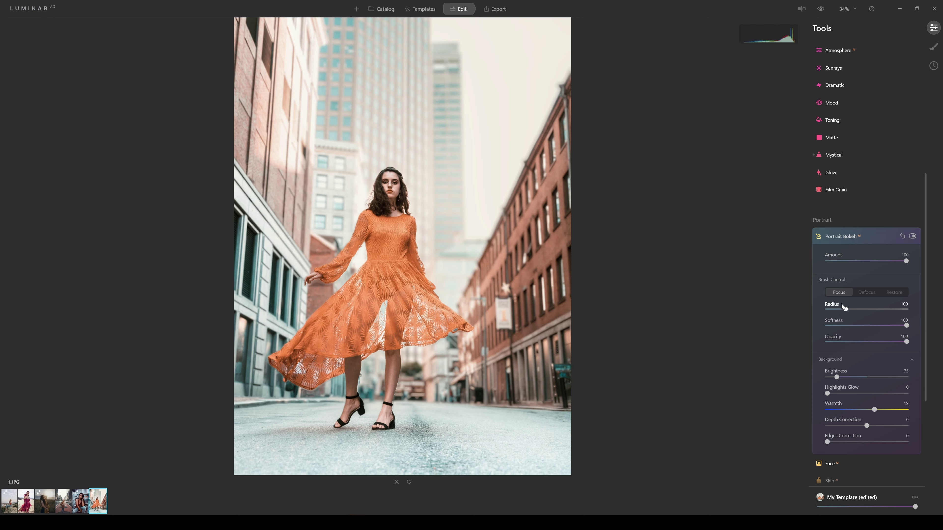
Switch the Portrait Bokeh brush to Defocus and dab it over the flared edge of the orange dress
left_click(867, 293)
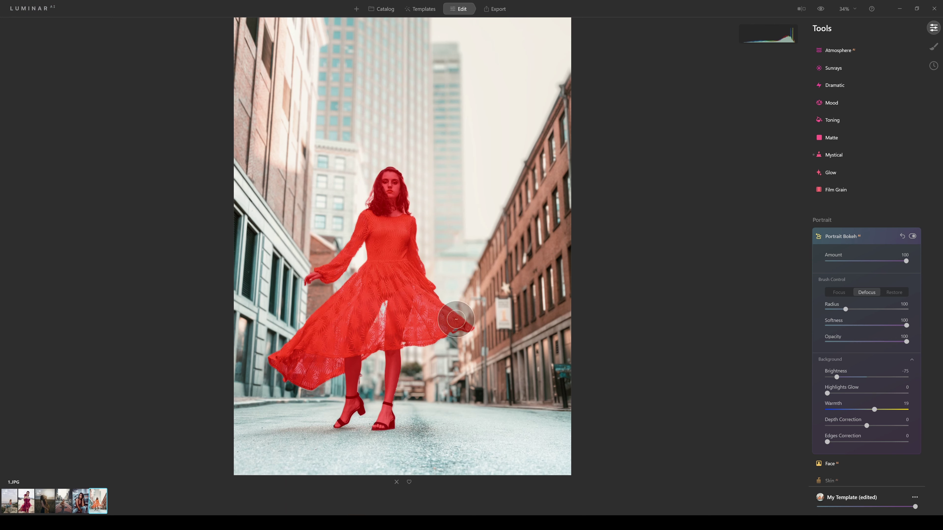
mouse_move(442, 315)
left_mouse_down()
mouse_move(469, 329)
mouse_move(456, 337)
mouse_move(444, 317)
left_mouse_up()
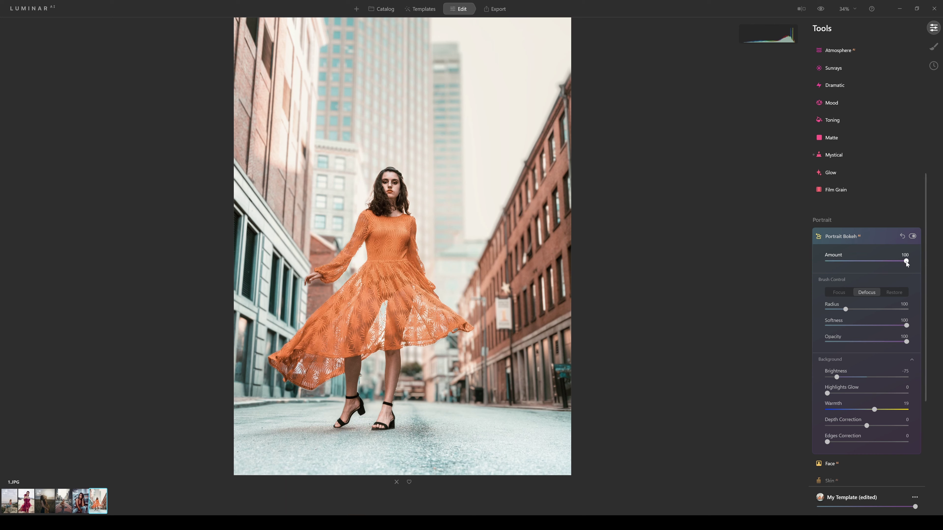
Compare the background blur by moving the Portrait Bokeh amount between 0, 52, 99 and 100
left_click_drag(906, 261, 810, 265)
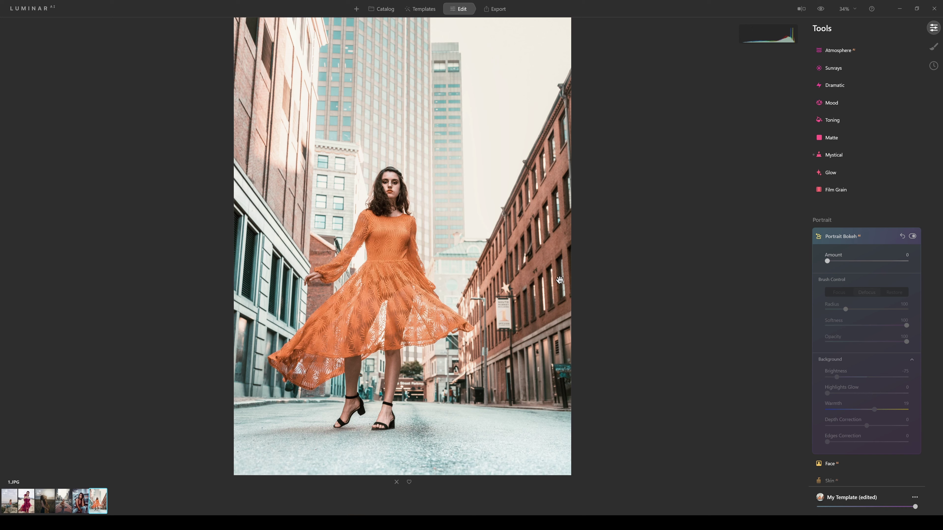
left_click_drag(826, 261, 846, 260)
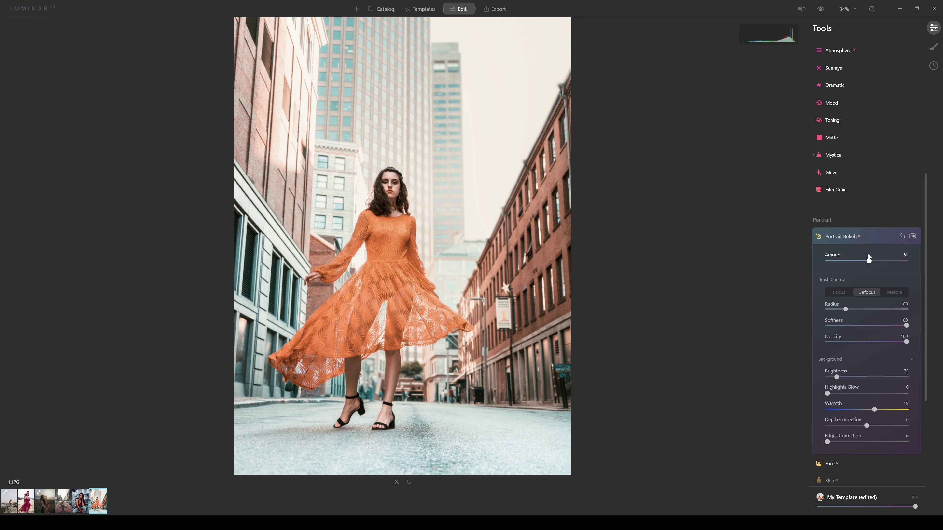
left_click_drag(868, 254, 900, 247)
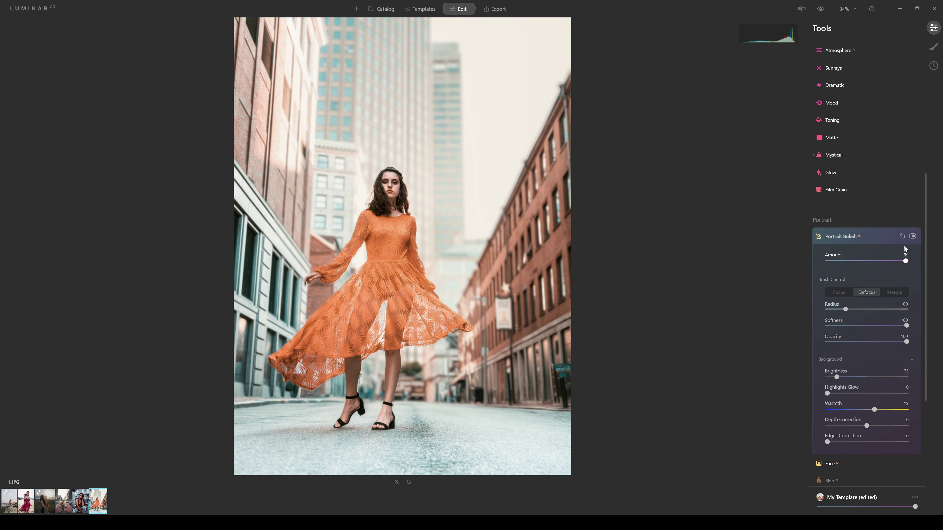
mouse_move(458, 302)
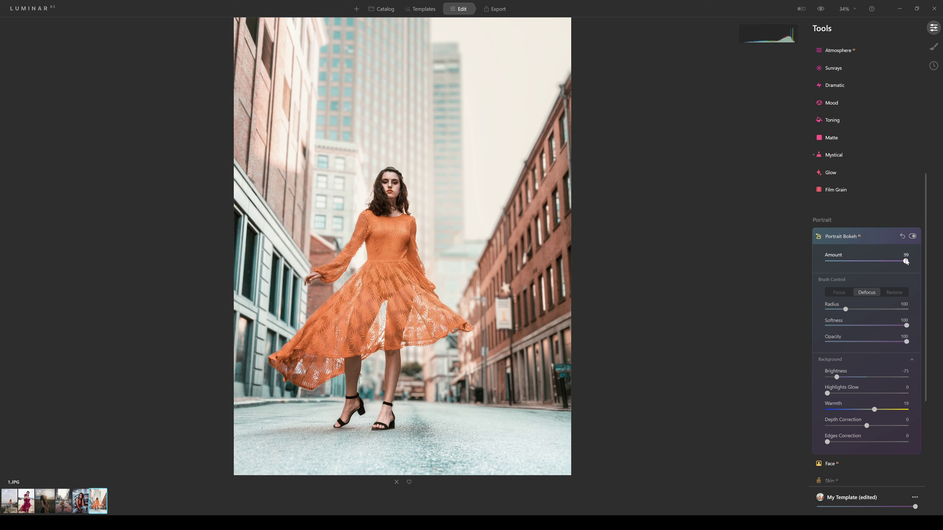
left_click_drag(906, 261, 824, 263)
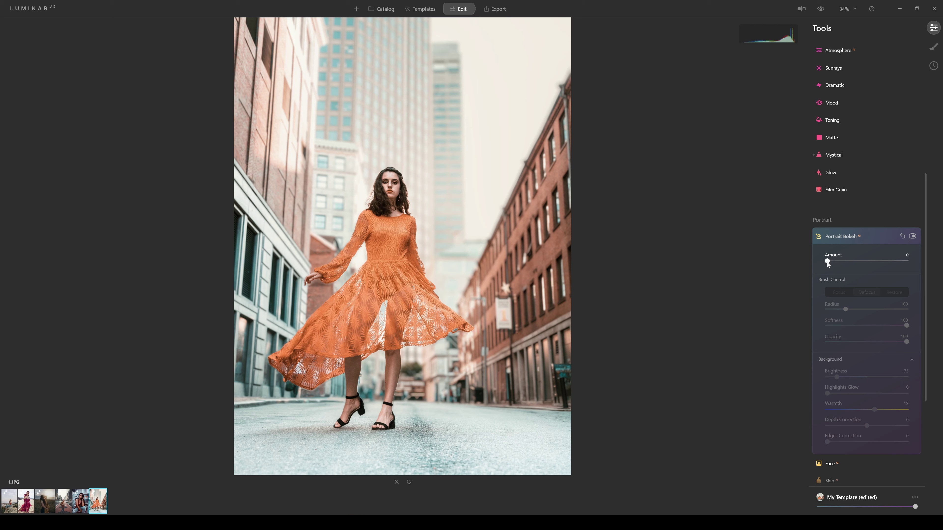
left_click_drag(826, 261, 914, 256)
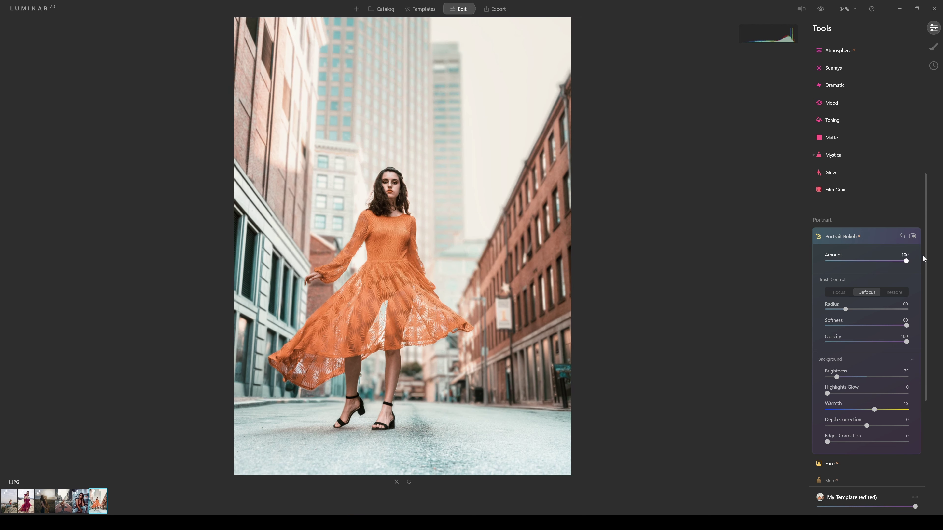
Check the background blur at Portrait Bokeh amounts of 43 and 38, and return the amount to 0
left_click_drag(906, 261, 813, 266)
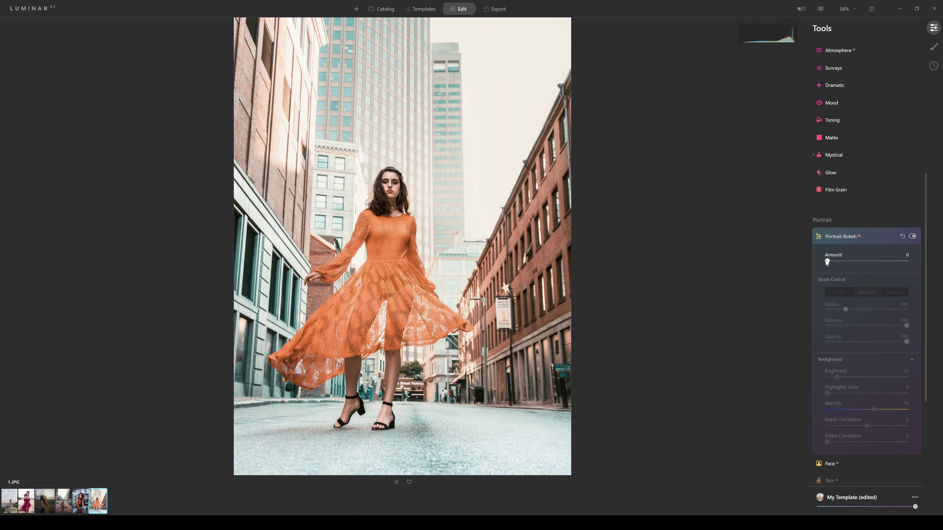
mouse_move(827, 262)
left_mouse_down()
mouse_move(889, 261)
mouse_move(859, 259)
left_mouse_up()
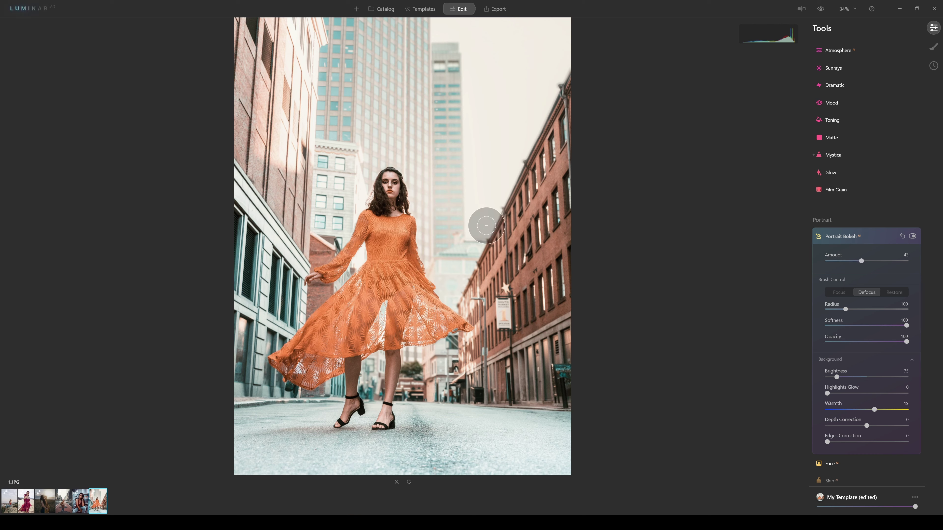
mouse_move(486, 226)
left_mouse_down()
mouse_move(524, 234)
mouse_move(483, 248)
mouse_move(494, 254)
mouse_move(464, 329)
mouse_move(475, 342)
mouse_move(501, 337)
mouse_move(480, 332)
mouse_move(476, 338)
mouse_move(499, 333)
mouse_move(526, 346)
mouse_move(498, 369)
mouse_move(516, 373)
mouse_move(459, 368)
mouse_move(485, 362)
mouse_move(497, 374)
mouse_move(500, 347)
left_mouse_up()
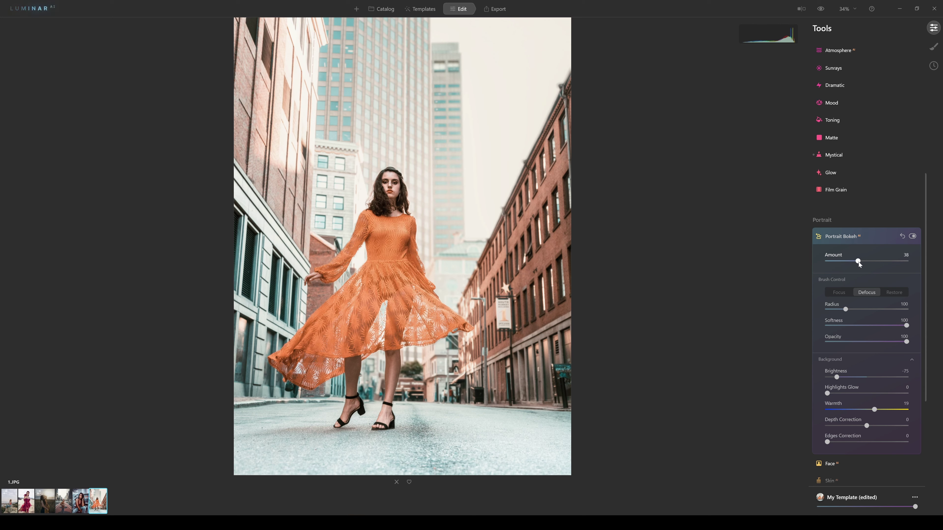
left_click_drag(858, 261, 816, 263)
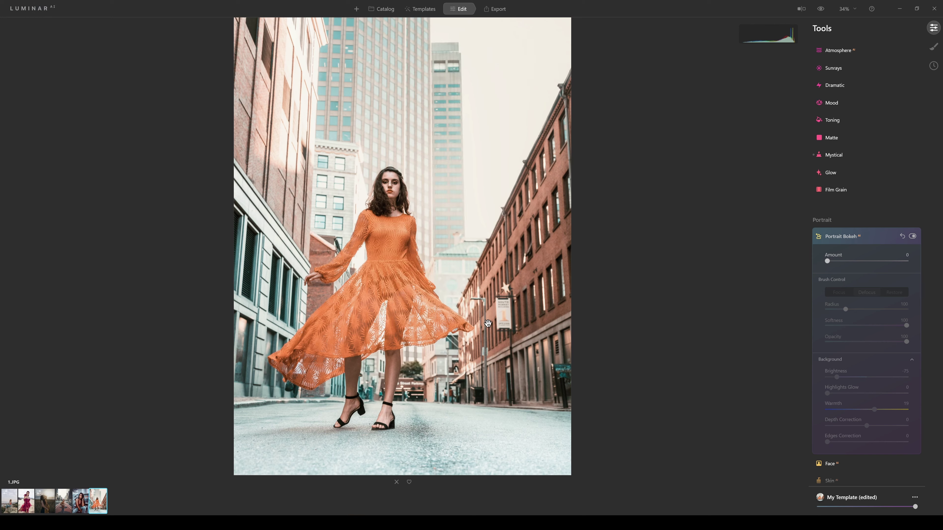
Set the Portrait Bokeh amount to 100, dropping it to 0 once to compare the background
left_click_drag(826, 260, 913, 260)
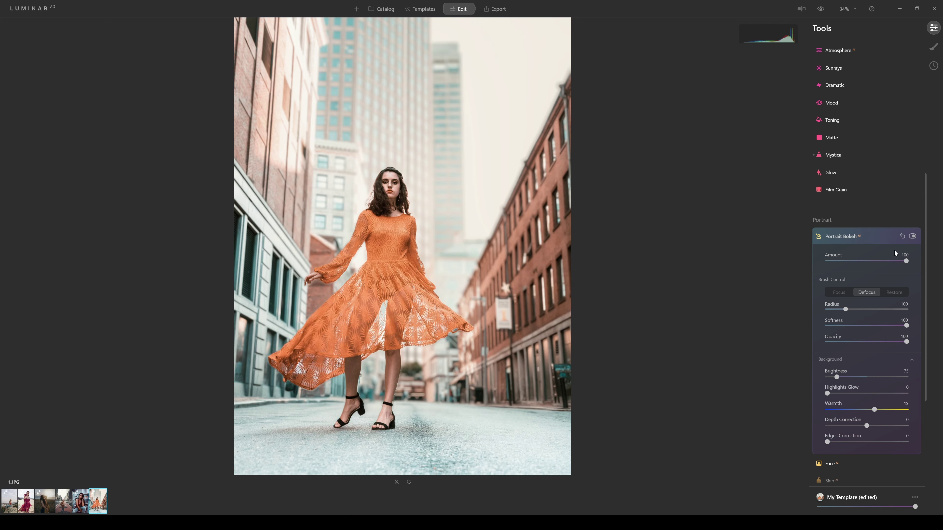
mouse_move(906, 261)
left_mouse_down()
mouse_move(871, 255)
mouse_move(810, 272)
left_mouse_up()
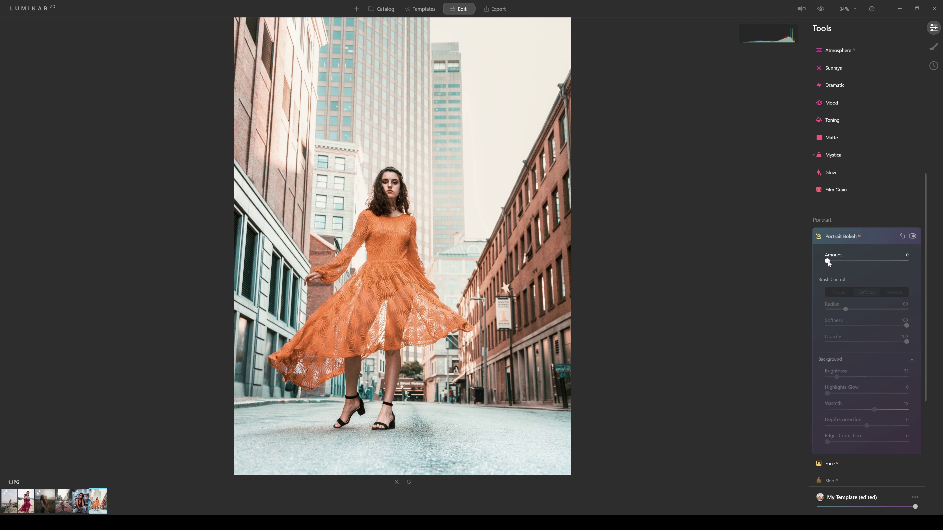
left_click_drag(826, 260, 915, 260)
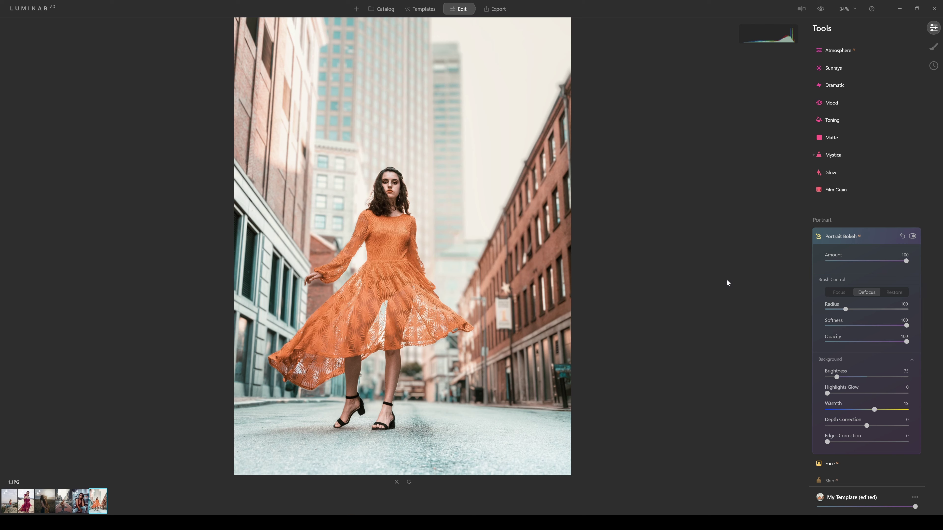
Open the portrait of the woman in the red dress on the sand and set its Face Light to 38
scroll(898, 371, "down", 3)
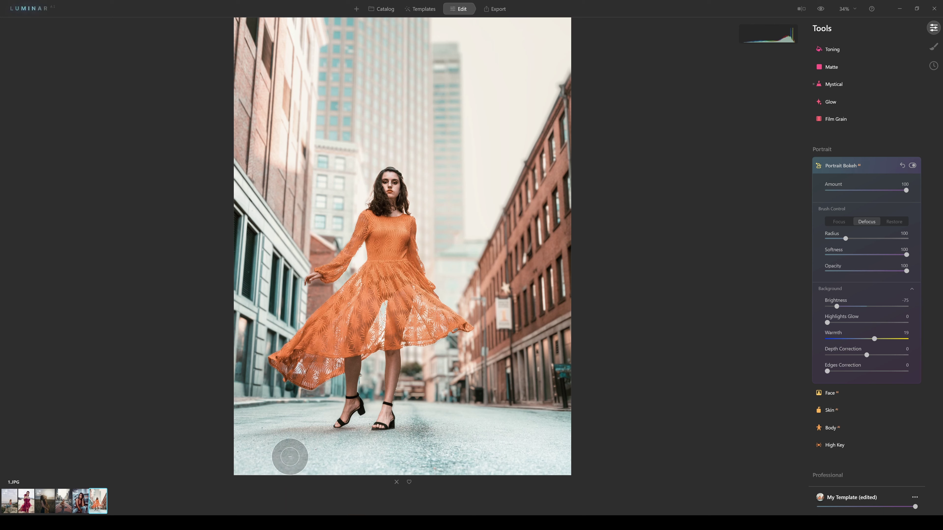
left_click(24, 498)
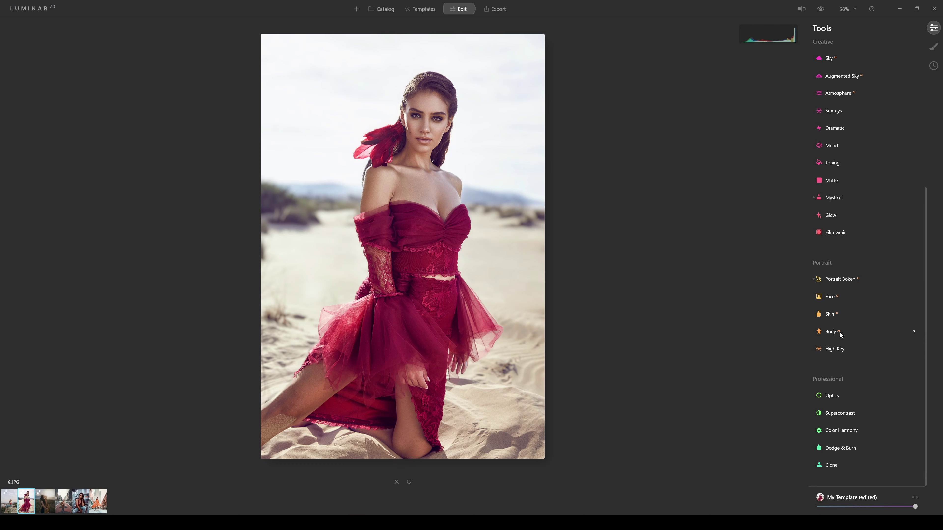
left_click(831, 298)
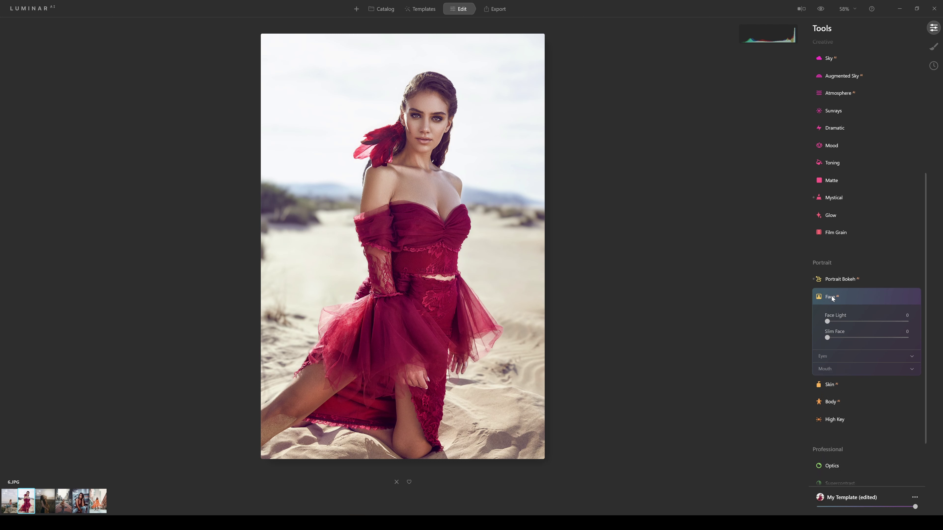
left_click_drag(827, 321, 915, 328)
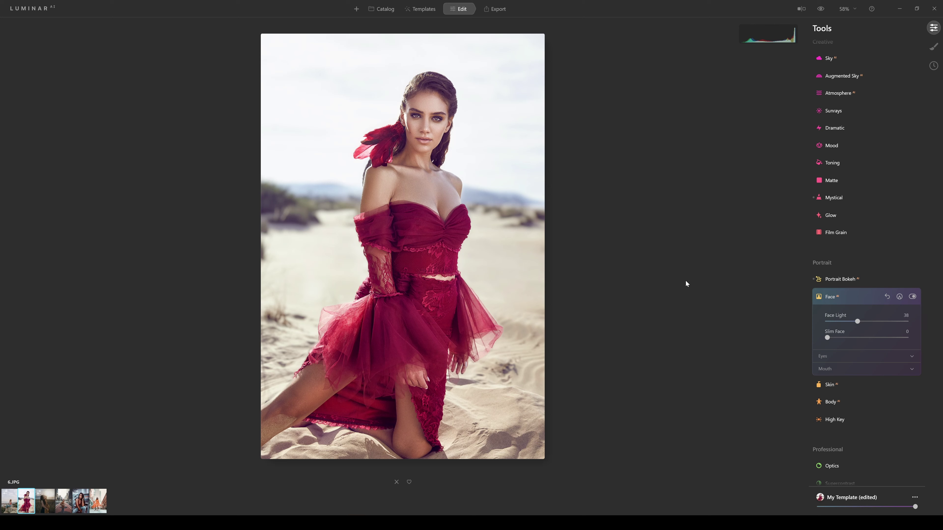
Turn on the split before/after comparison and sweep the divider back and forth across the woman's portrait
left_click(801, 9)
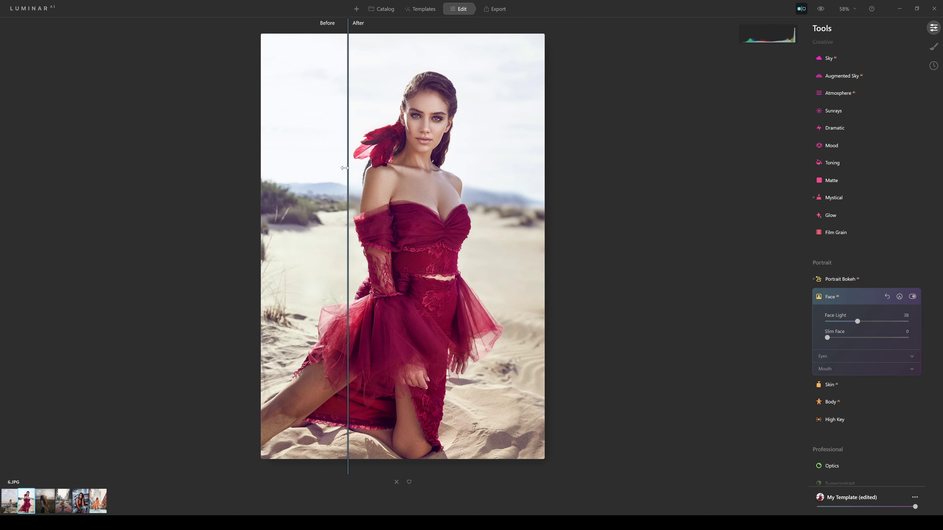
left_click_drag(347, 167, 657, 209)
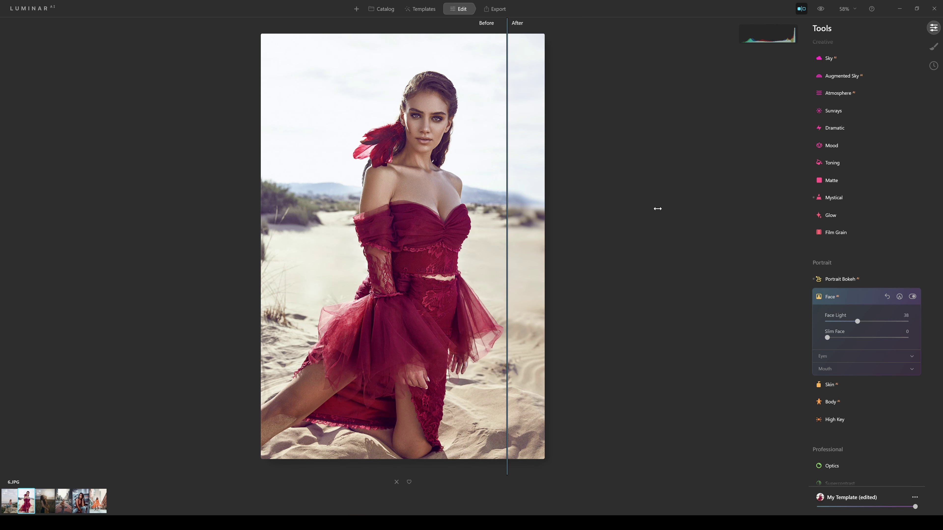
left_click_drag(301, 221, 773, 217)
left_click_drag(551, 227, 306, 234)
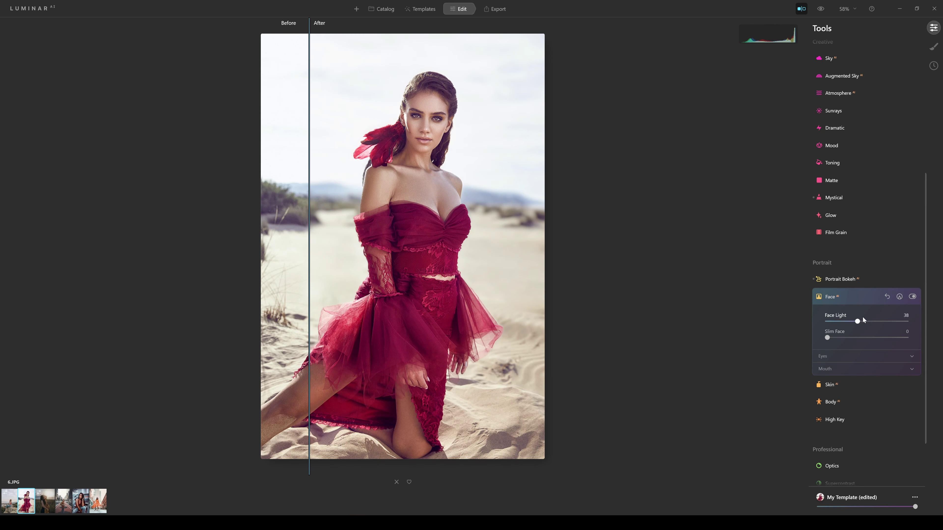
Try Face Light at 68 and compare the face with the original by sweeping the before/after divider across it
left_click_drag(857, 322, 846, 321)
left_click_drag(309, 223, 98, 241)
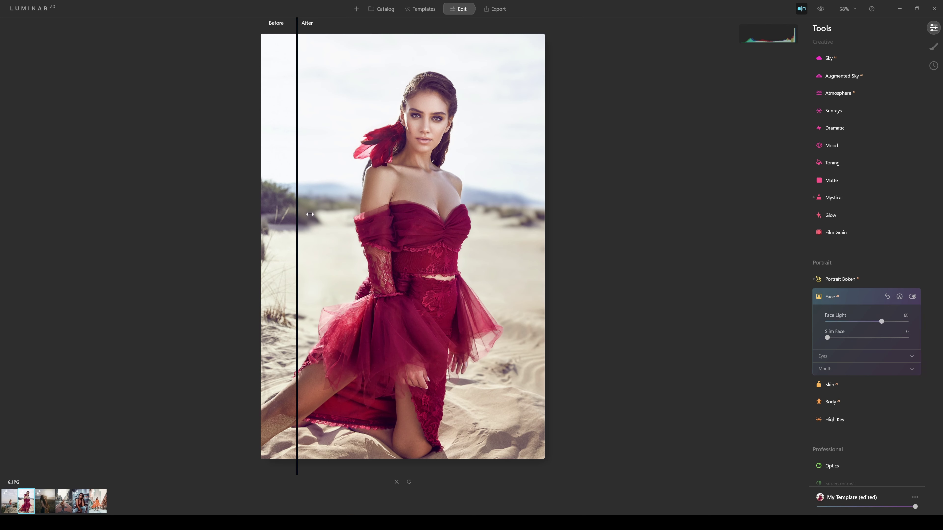
left_click_drag(297, 207, 86, 246)
left_click_drag(435, 240, 141, 277)
left_click_drag(295, 251, 217, 266)
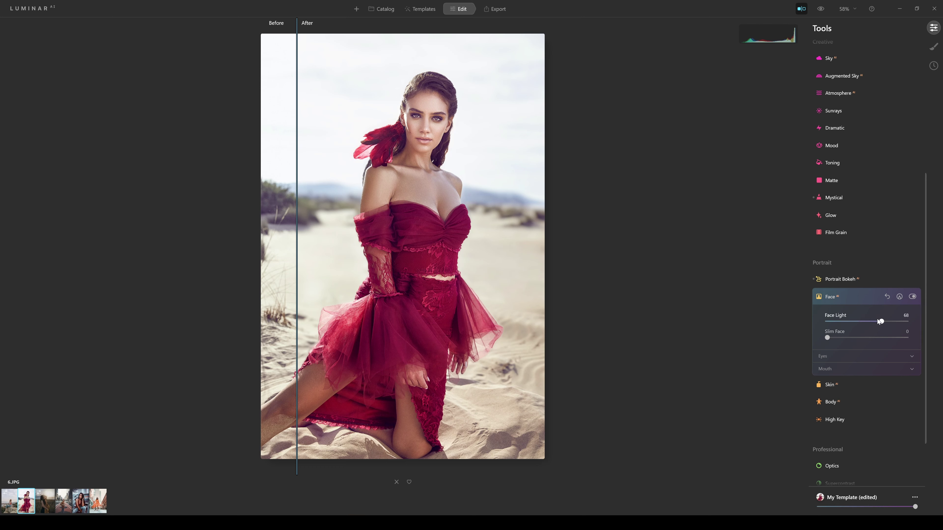
Set Face Light to 24 and compare the face with the original using the before/after divider
left_click_drag(877, 322, 844, 320)
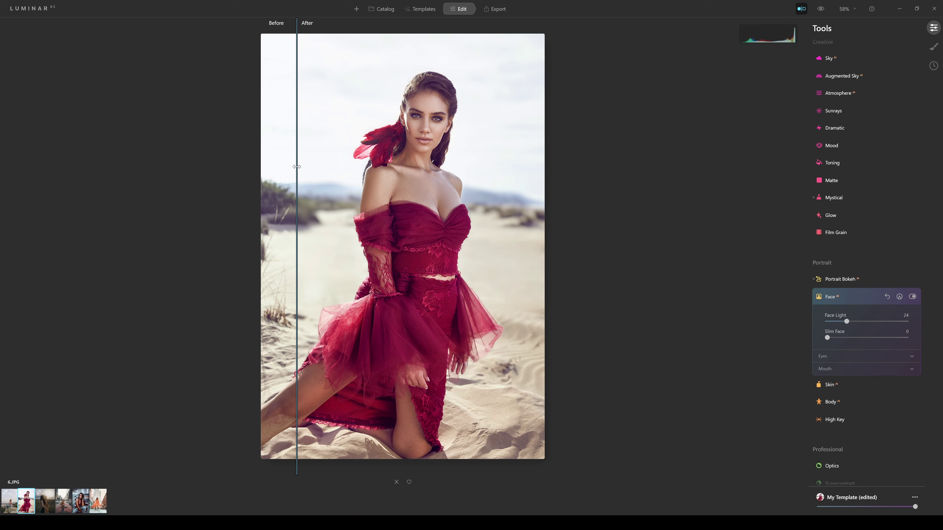
left_click_drag(297, 167, 654, 154)
left_click_drag(323, 196, 236, 234)
In the Face eye adjustments, test Enlarge Eyes at 100 and return it to 0, and set Eye Enhancer to 7 after comparing it at 98
left_click(855, 355)
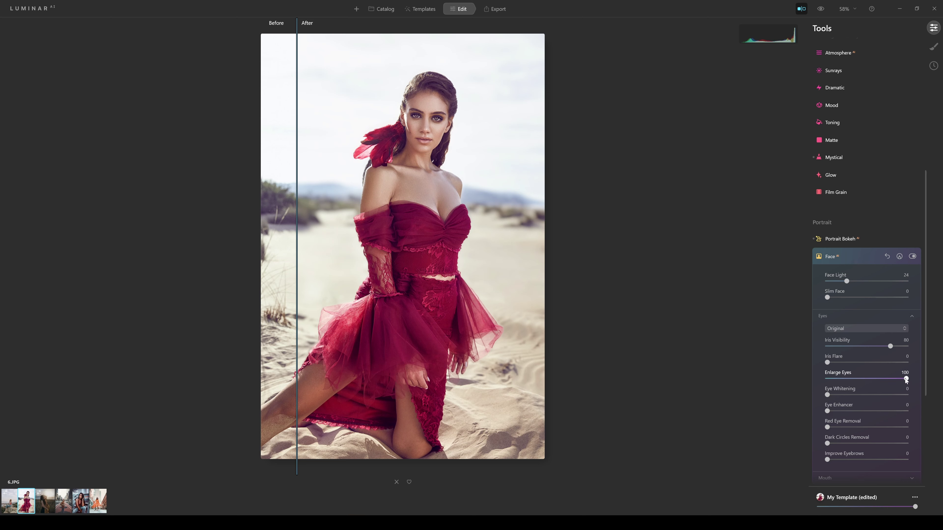
left_click_drag(906, 379, 811, 386)
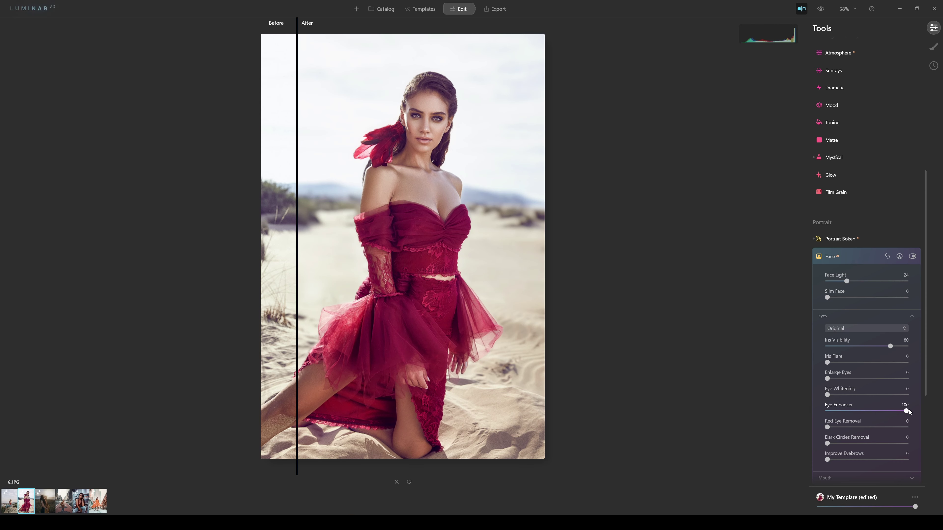
left_click_drag(908, 409, 907, 409)
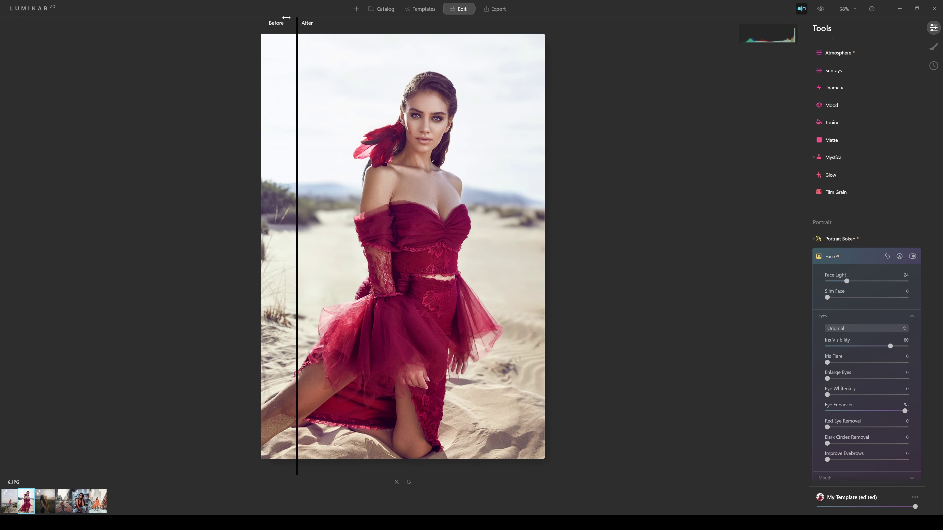
left_click_drag(297, 23, 119, 57)
left_click_drag(899, 408, 838, 409)
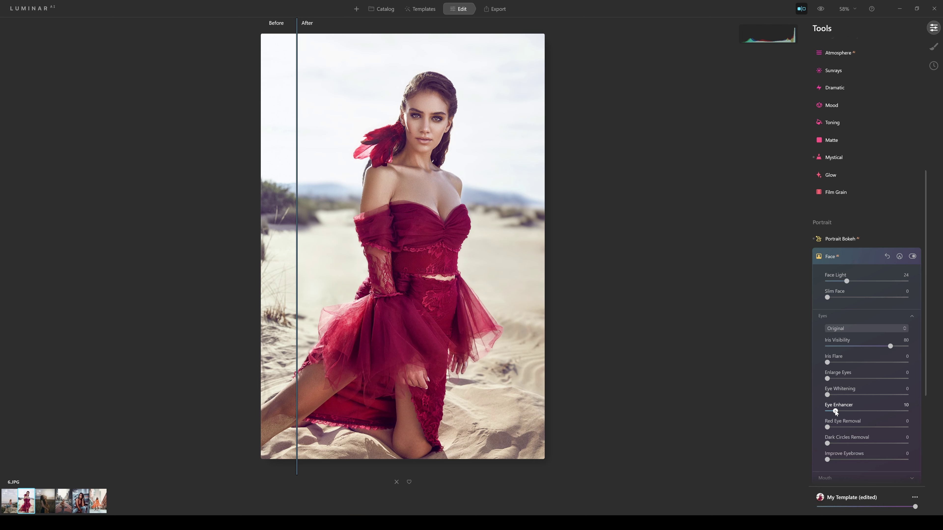
left_click_drag(835, 411, 833, 411)
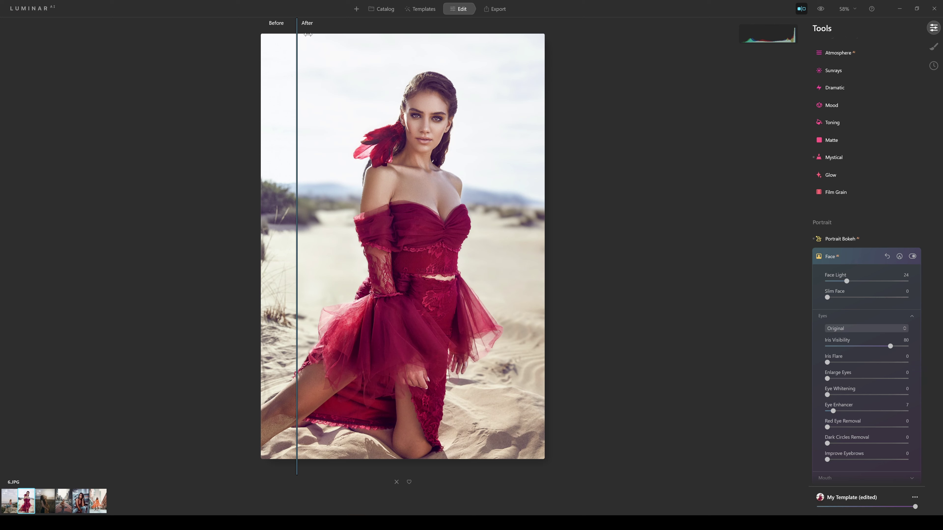
Compare the enhanced eyes with the original by sweeping the before/after divider across the photo, and turn the comparison off
left_click_drag(297, 23, 25, 86)
left_click_drag(147, 87, 11, 110)
left_click_drag(288, 68, 2, 84)
left_click(801, 8)
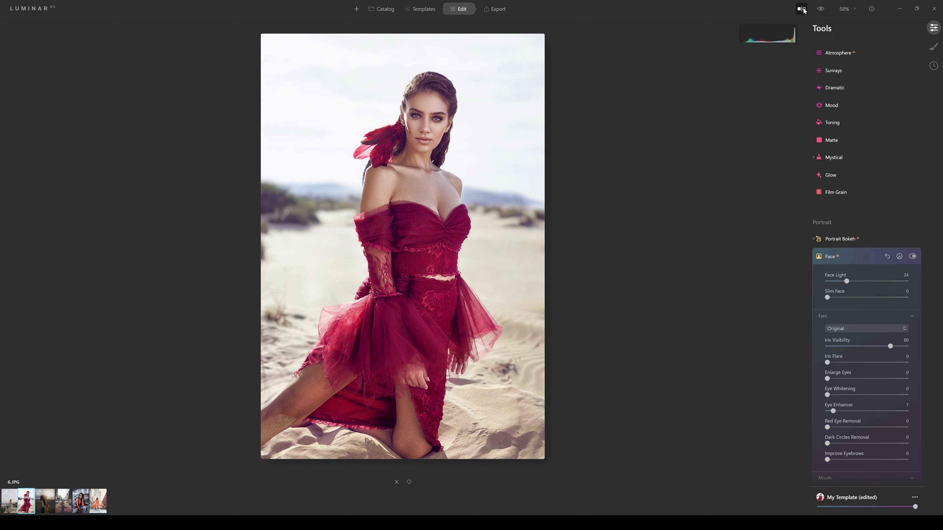